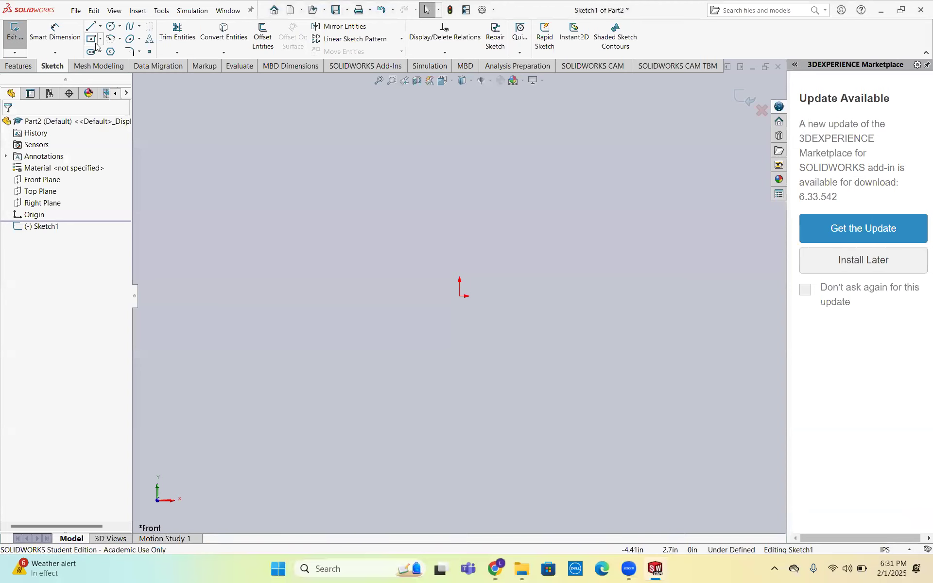
Step: Sketch a center rectangle about 3.21 in wide and 1.93 in high, centered on the origin
click(93, 40)
click(461, 297)
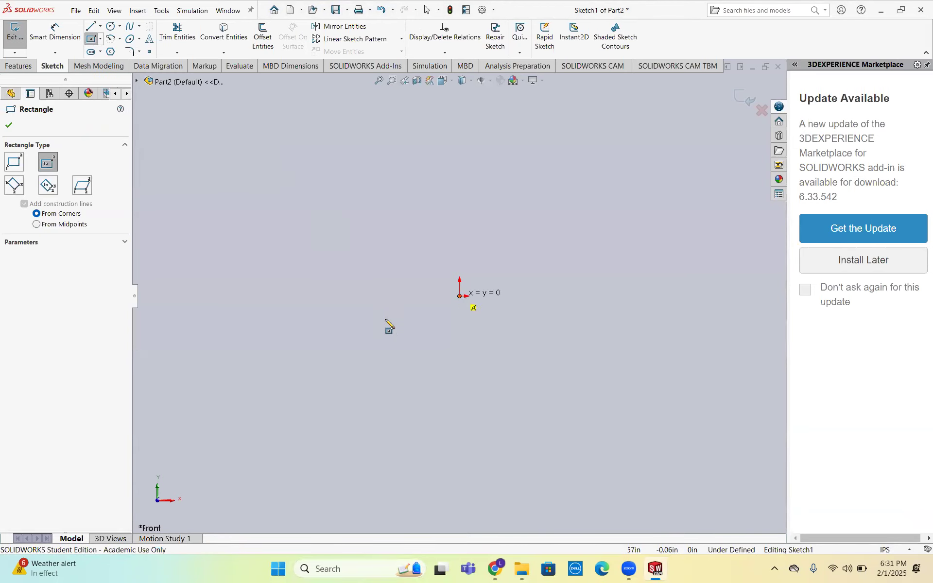
click(344, 352)
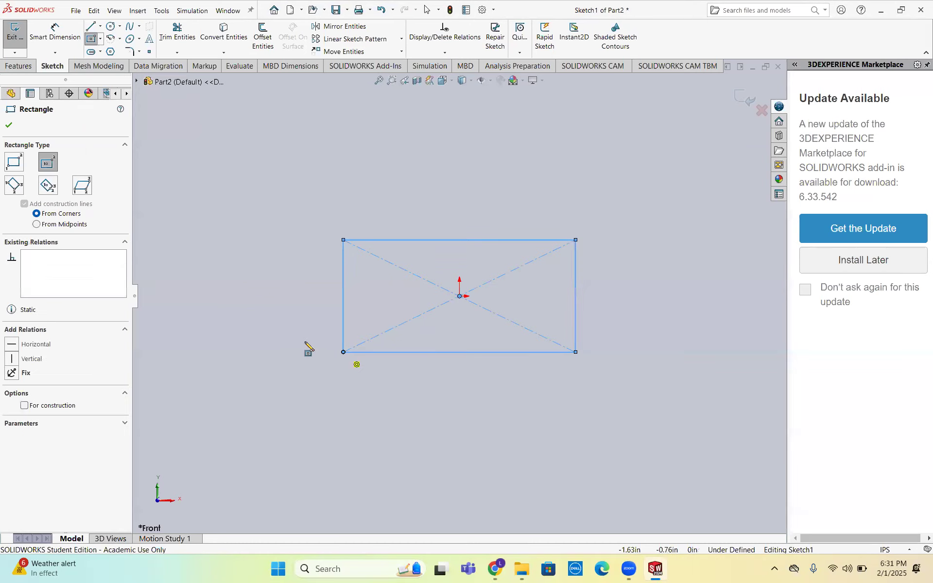
key(Escape)
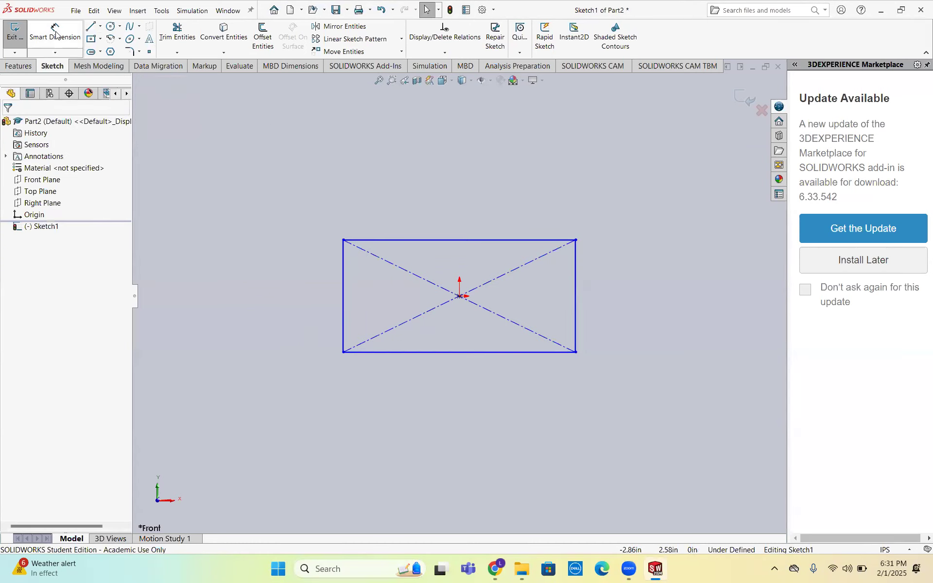
Step: Dimension the rectangle's upper horizontal edge to 4 in
click(55, 33)
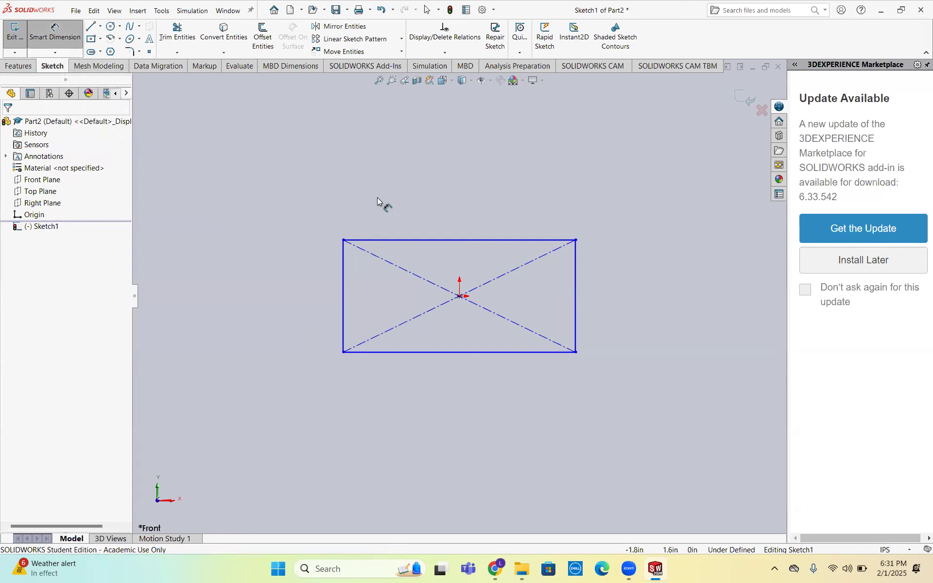
click(453, 240)
click(443, 205)
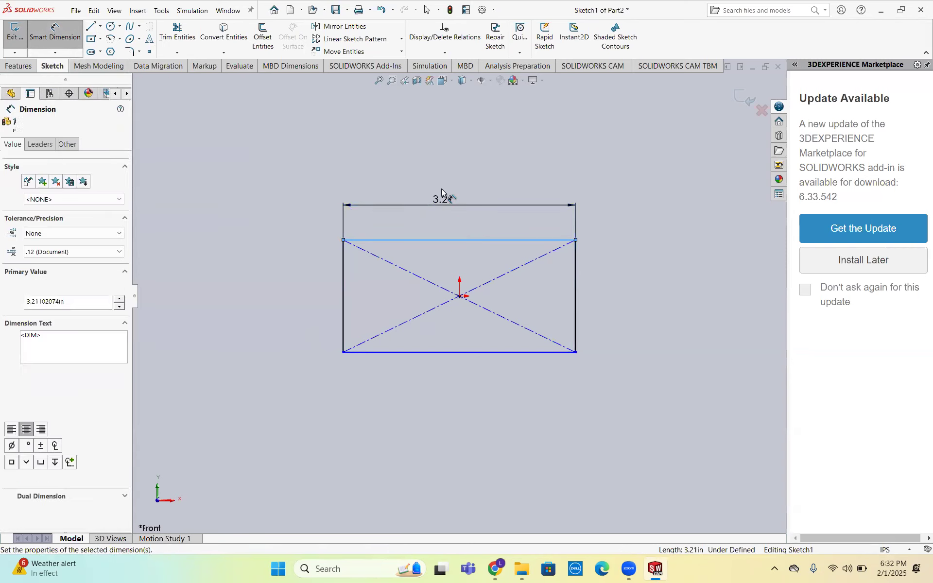
text(4)
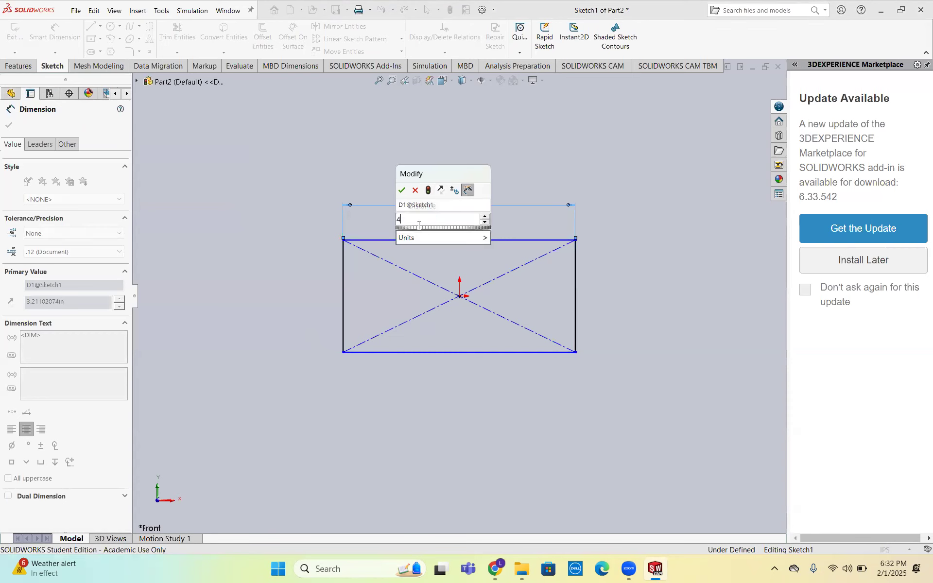
key(Return)
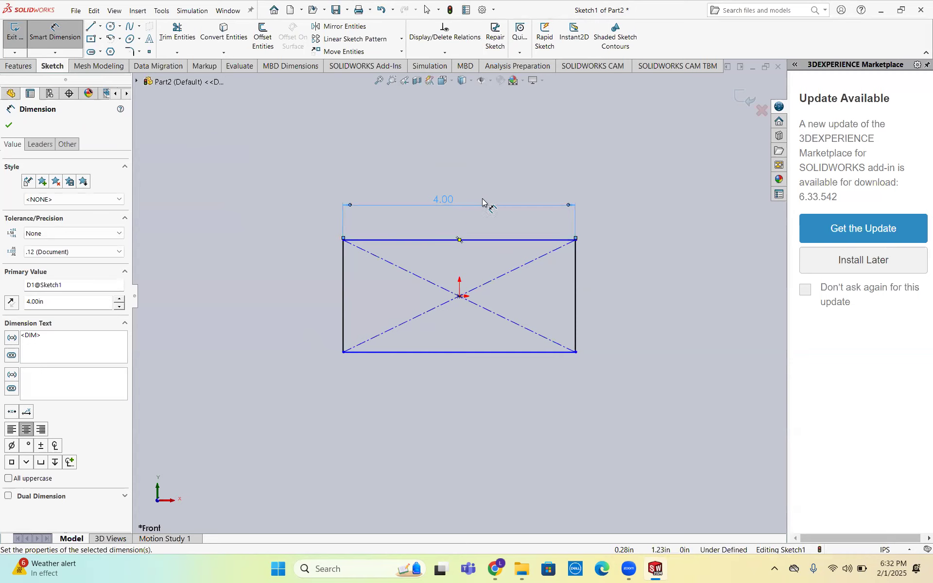
Step: Dimension the rectangle's vertical edge to 2.25 in and exit the sketch
click(578, 297)
click(628, 300)
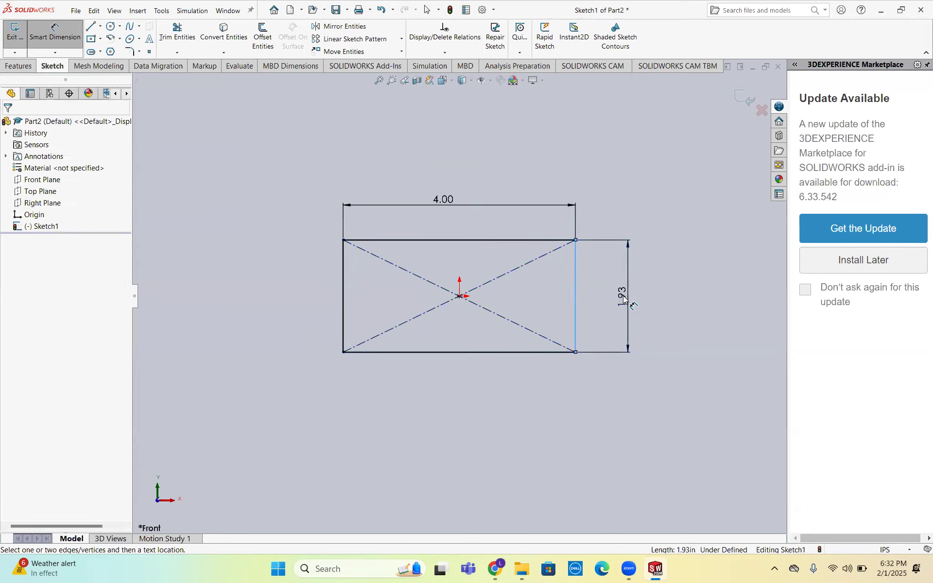
double_click(607, 311)
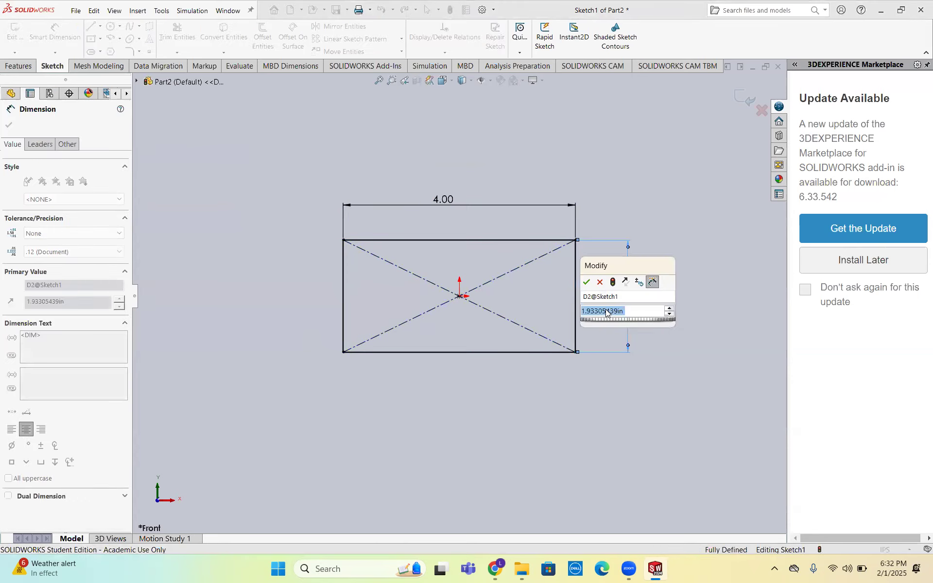
text(2.2)
key(Return)
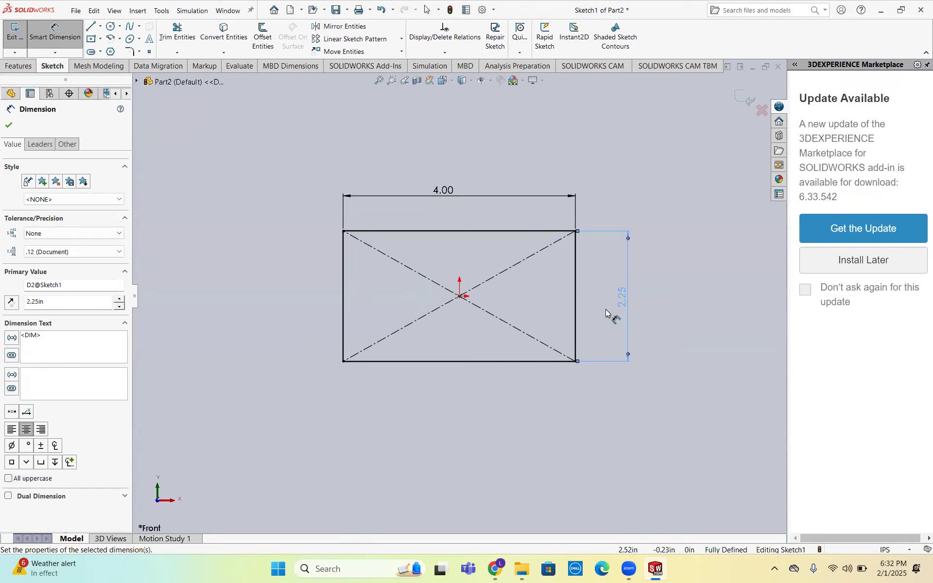
click(9, 126)
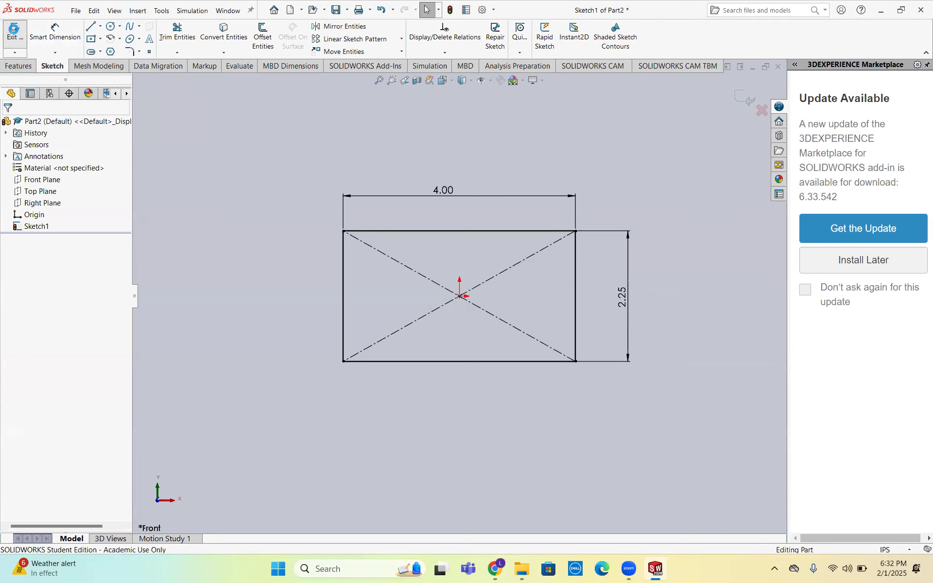
click(15, 32)
Step: Check the depth in the Part 1 drawing in Chrome and, back in SOLIDWORKS Part2, extrude the rectangle 2 in with the Mid Plane end condition
click(23, 67)
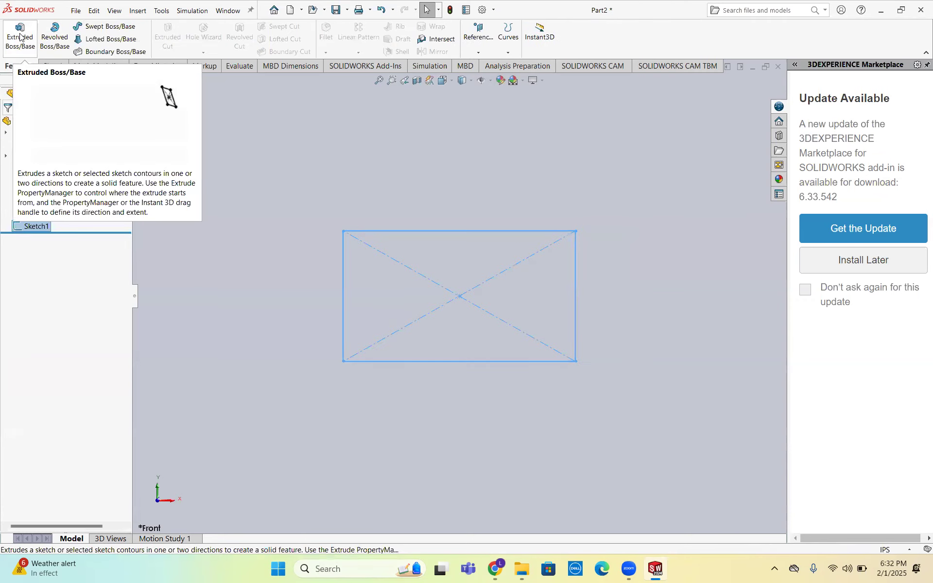
click(495, 570)
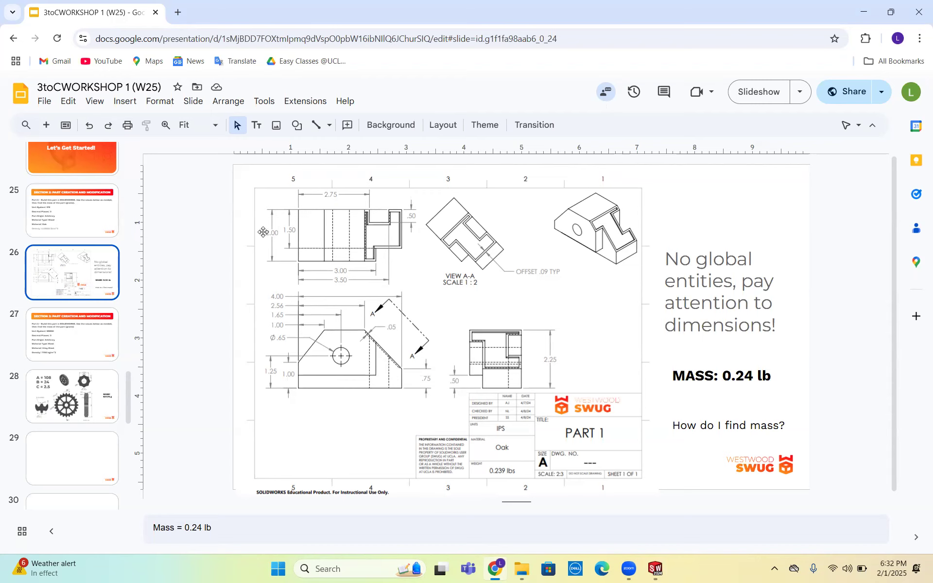
mouse_move(669, 549)
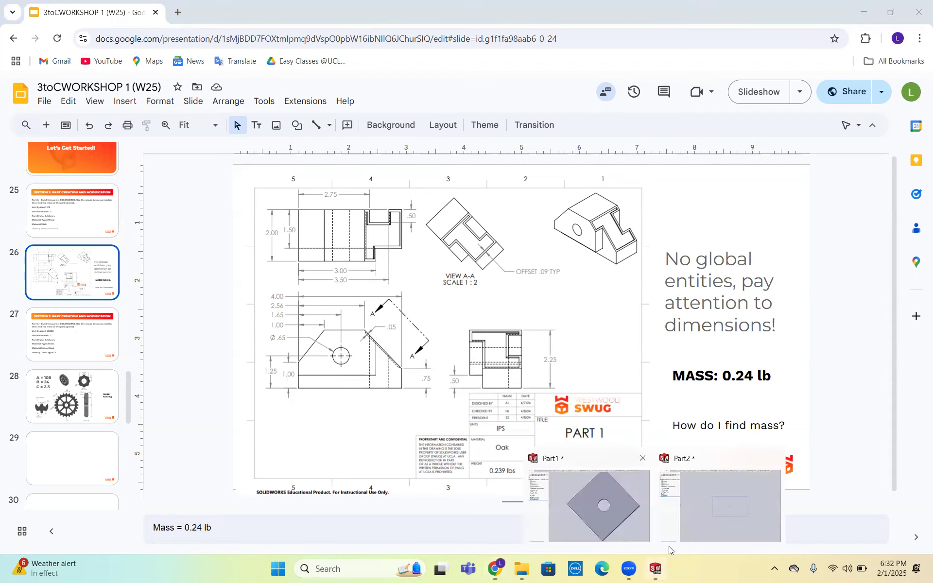
click(691, 522)
click(15, 46)
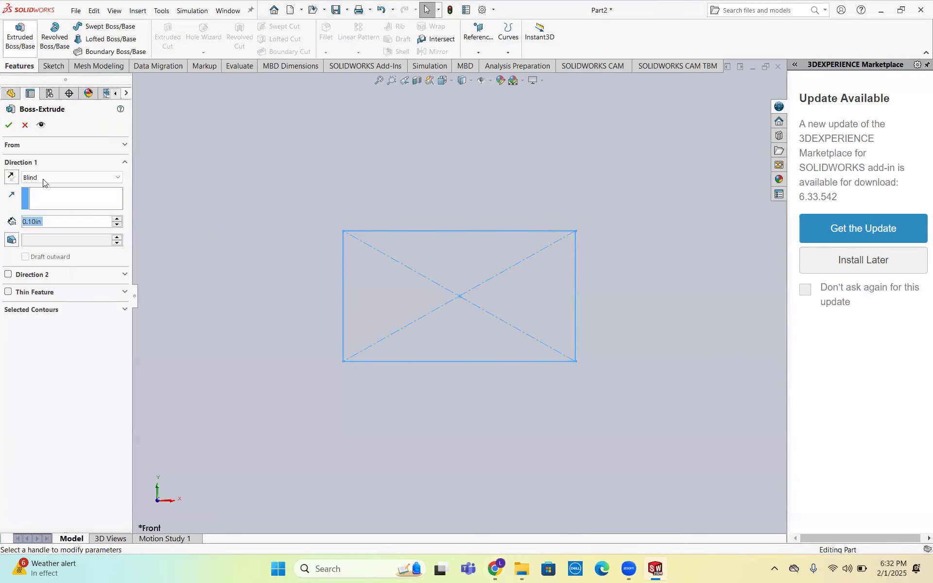
click(40, 178)
click(39, 178)
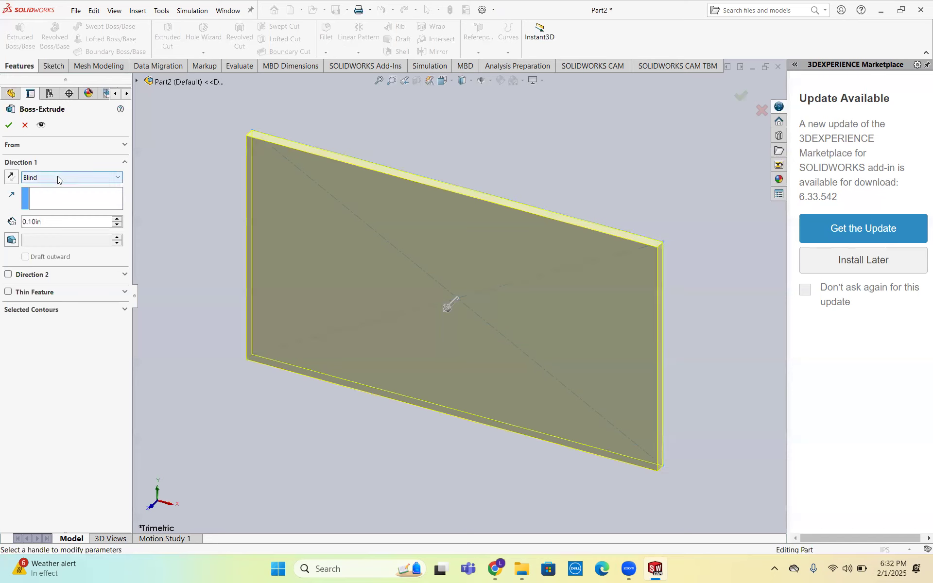
click(58, 177)
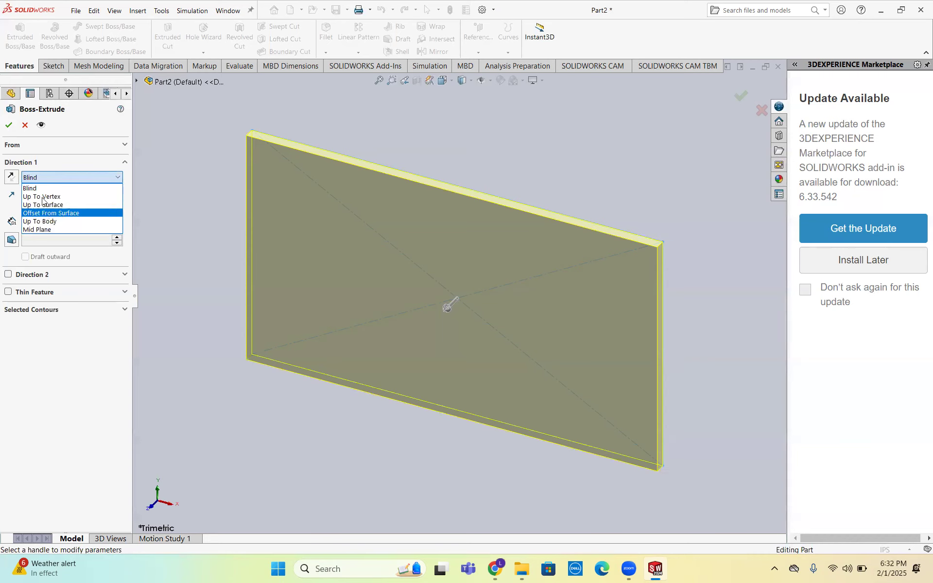
click(43, 179)
click(44, 178)
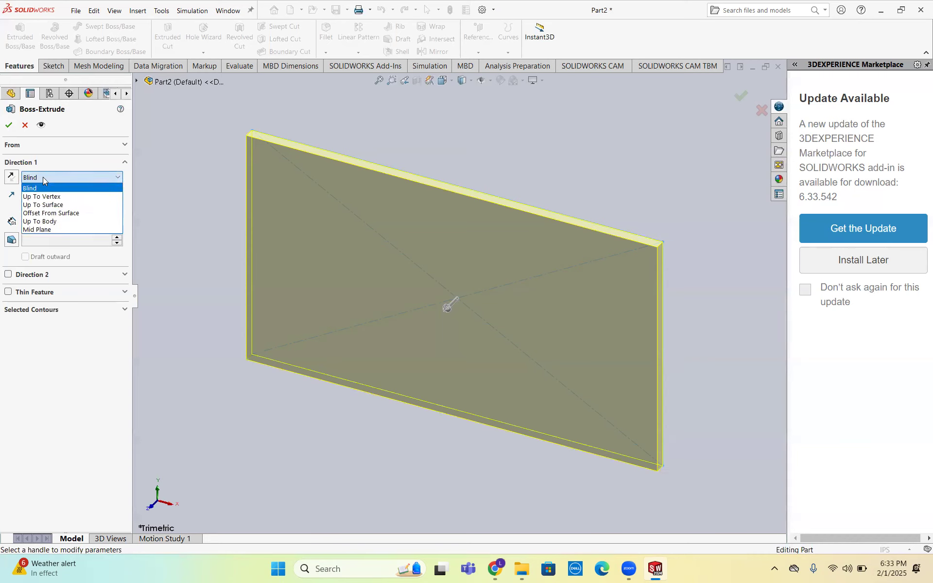
click(45, 230)
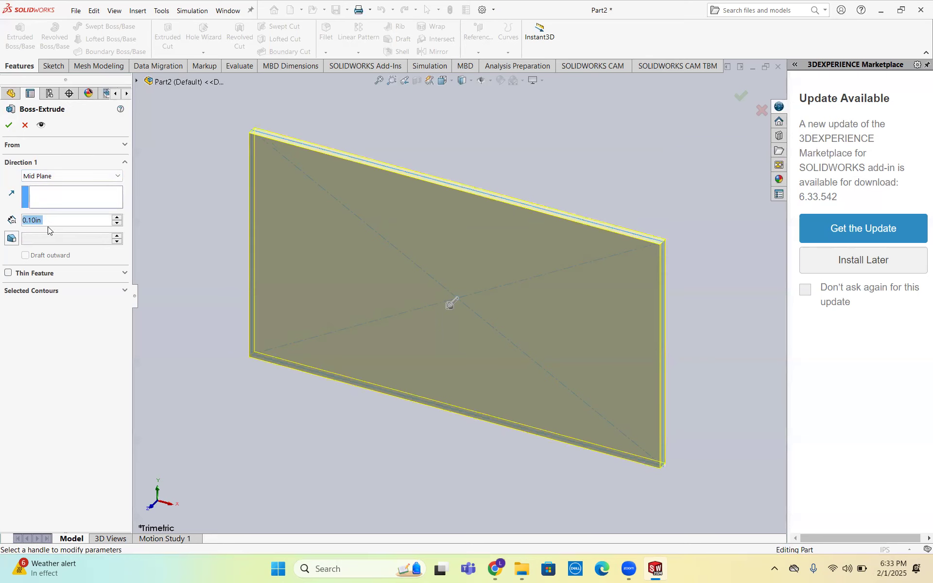
text(2)
key(Return)
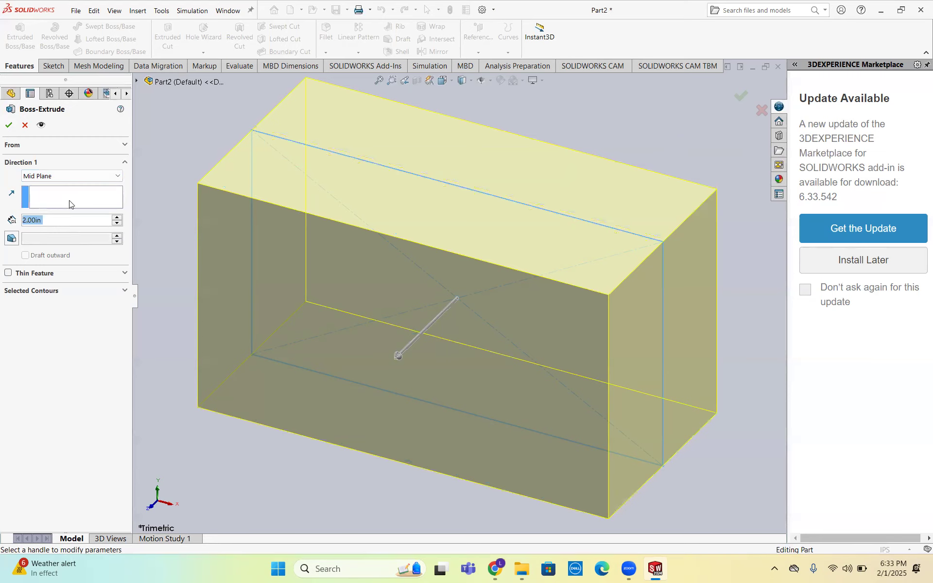
click(8, 125)
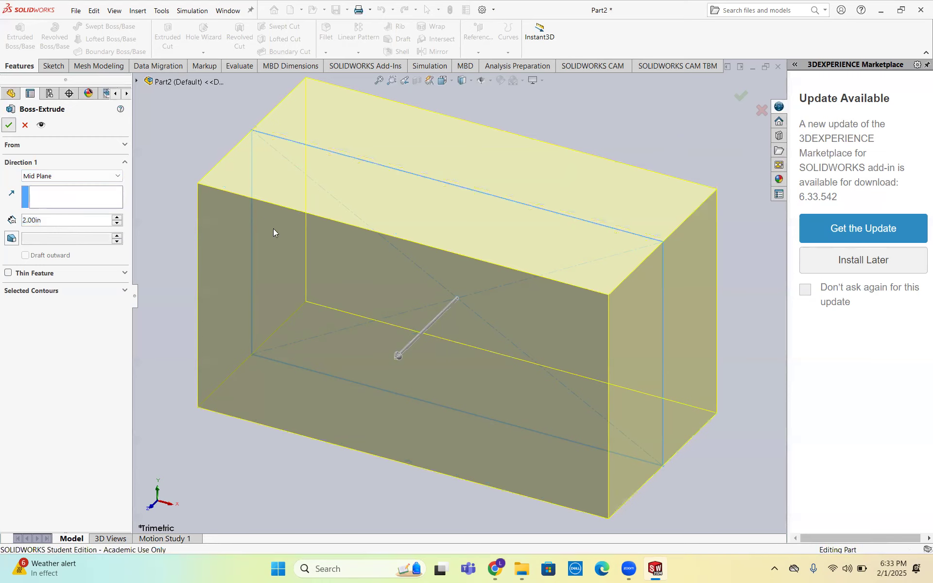
Step: Switch to Chrome to examine the Part 1 drawing's front-view dimensions full screen, and return to Part2 in SOLIDWORKS
key(alt+Tab)
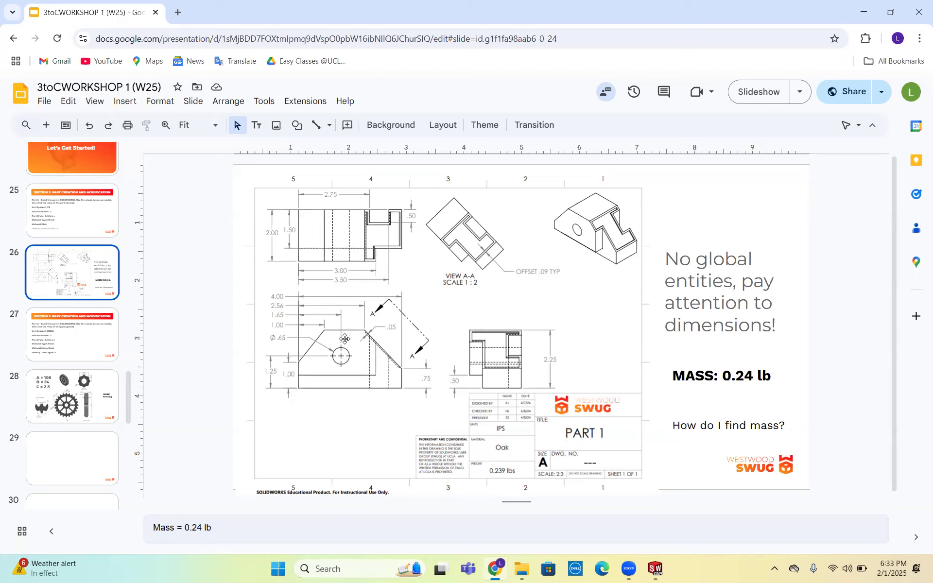
click(758, 92)
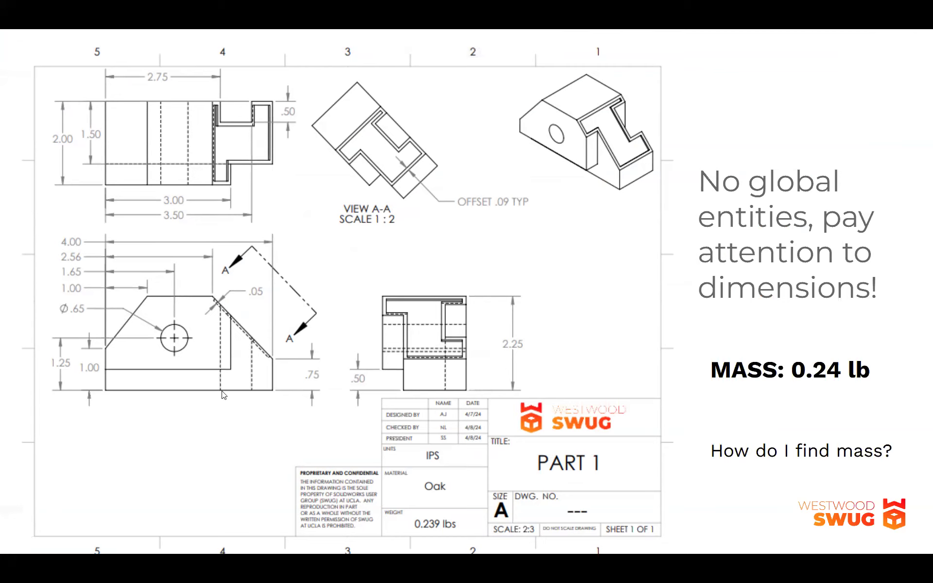
key(Escape)
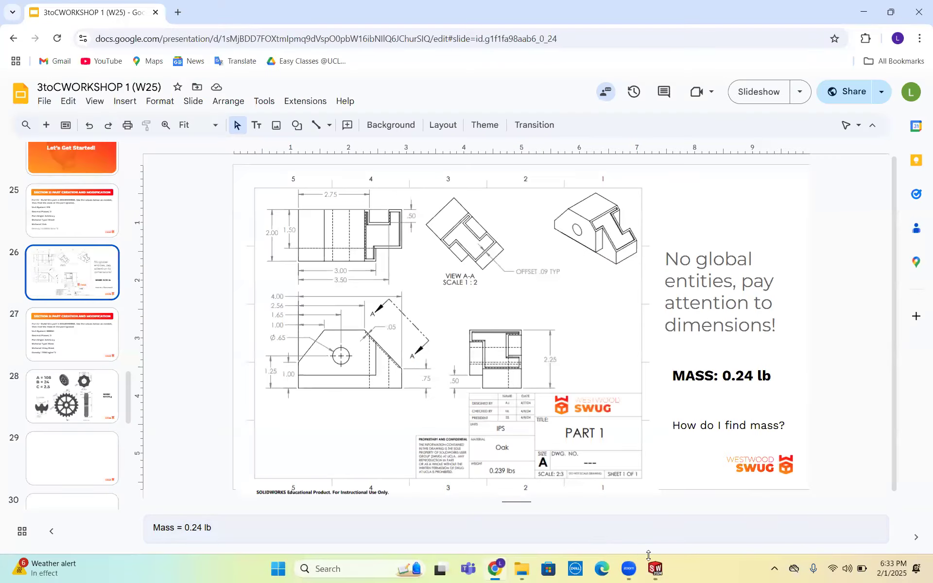
click(653, 565)
click(692, 510)
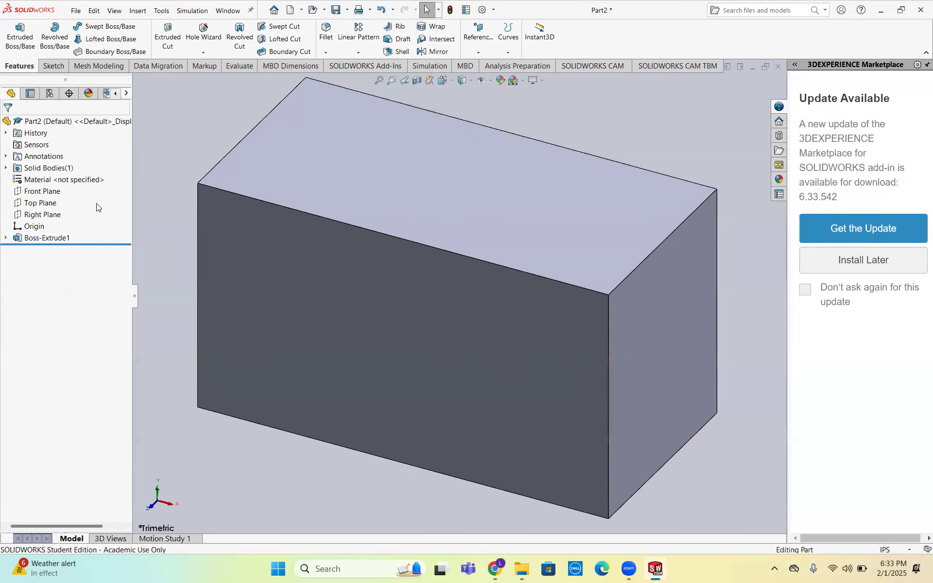
click(46, 193)
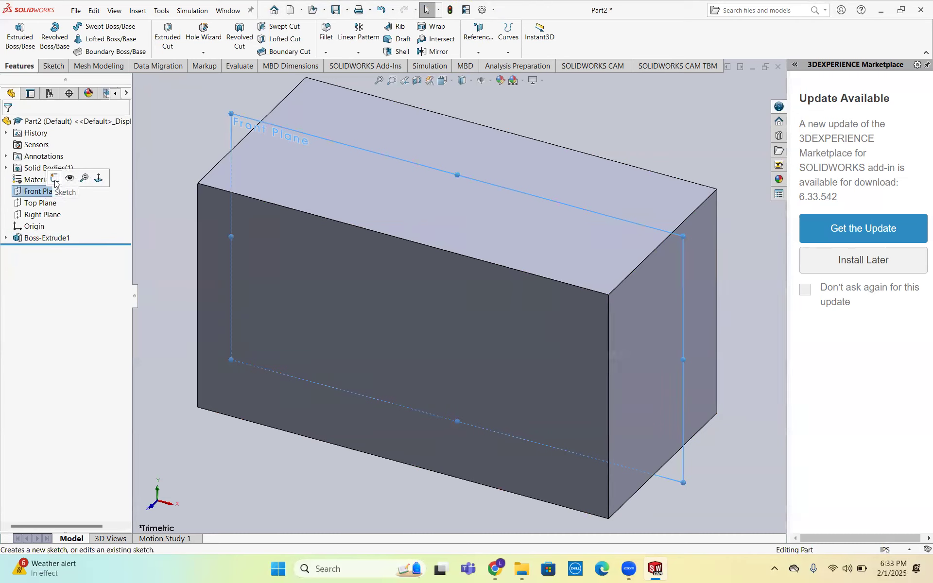
click(171, 274)
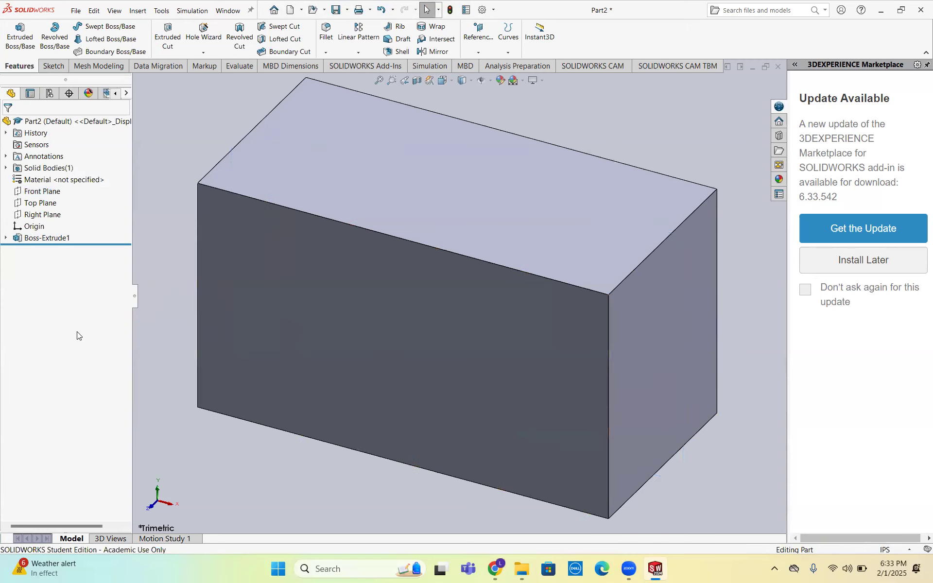
click(333, 310)
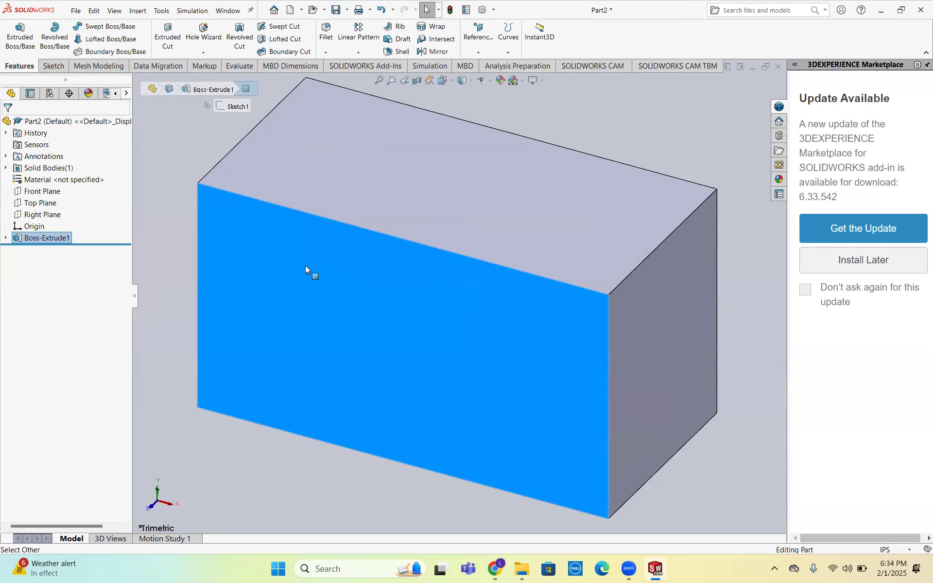
click(432, 307)
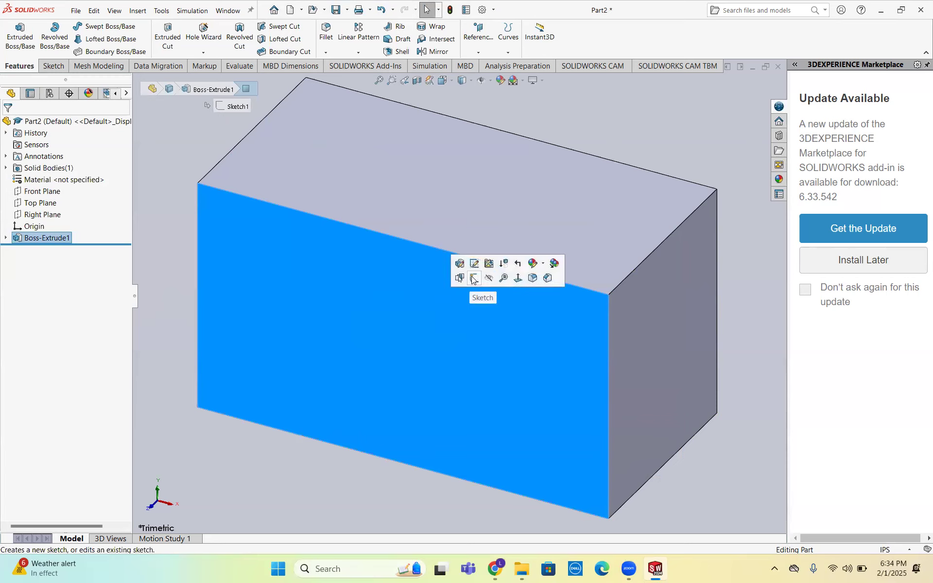
click(151, 154)
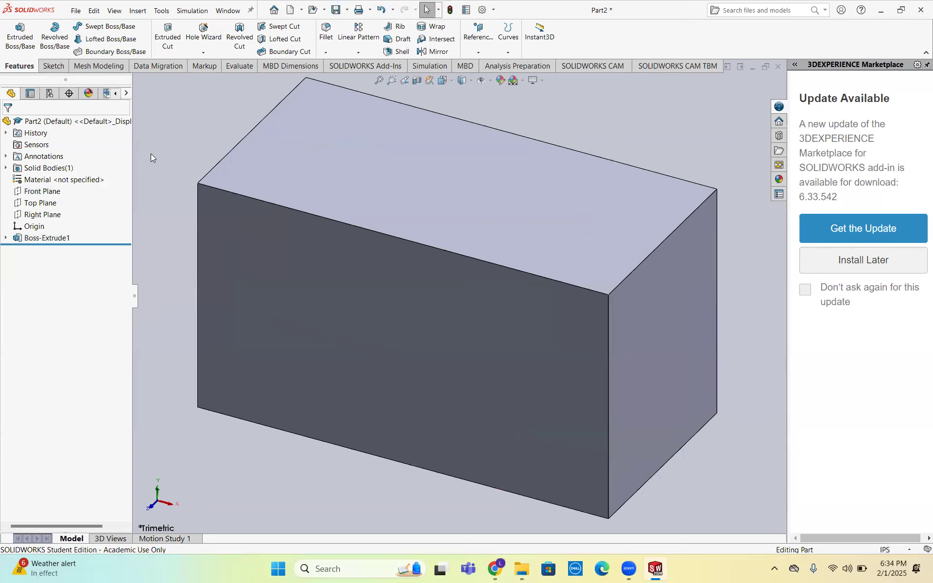
Step: Start a sketch on the block's front face and draw a closed triangle at its upper-left corner, about 1.00 in wide and 1.03 in high
click(316, 253)
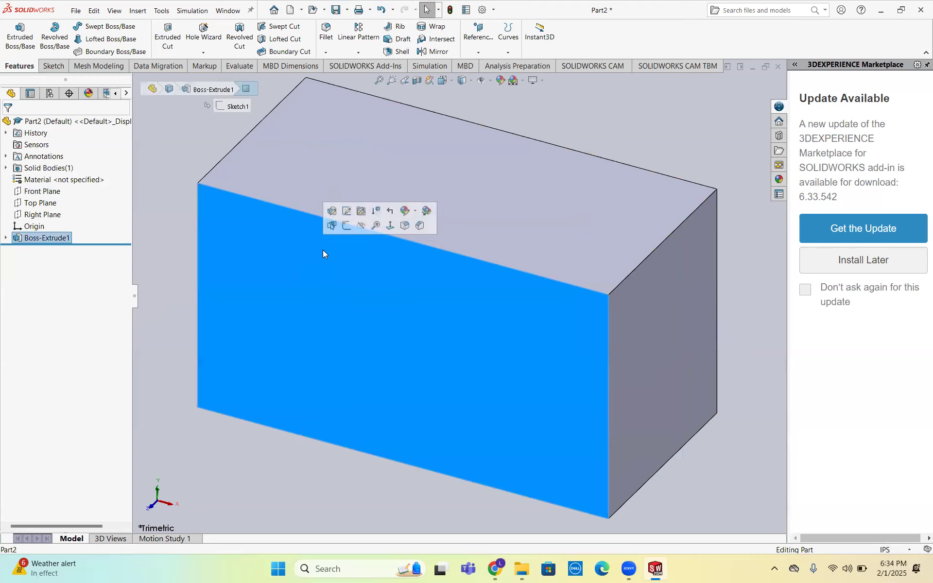
click(345, 225)
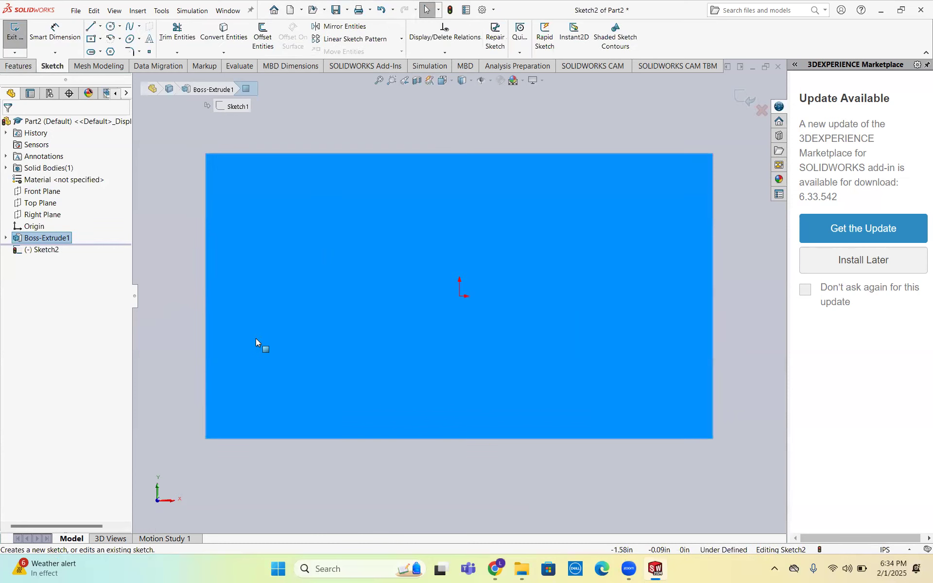
click(90, 26)
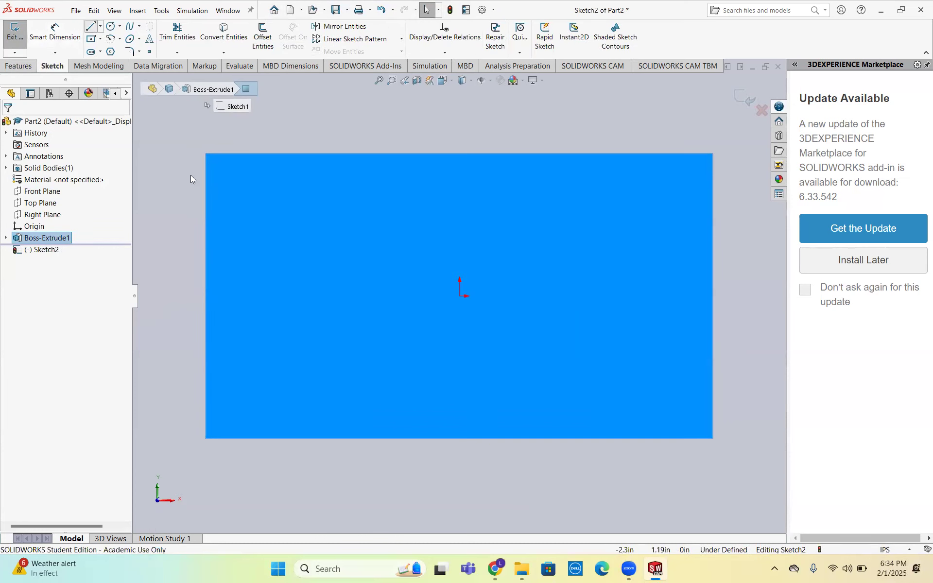
click(206, 154)
click(334, 154)
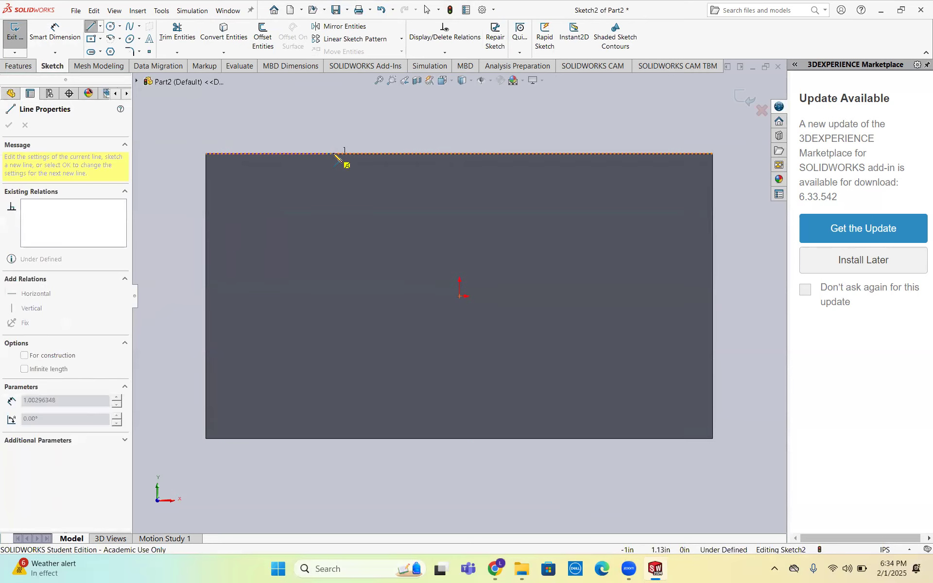
click(206, 284)
click(206, 154)
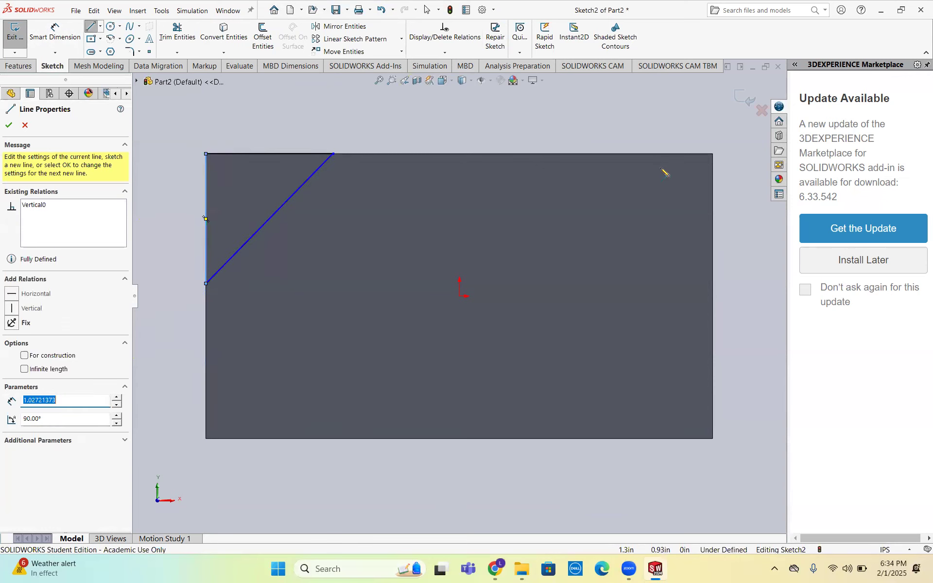
Step: Draw a closed triangle at the front face's upper-right corner, about 0.93 in wide and 0.80 in high
click(713, 154)
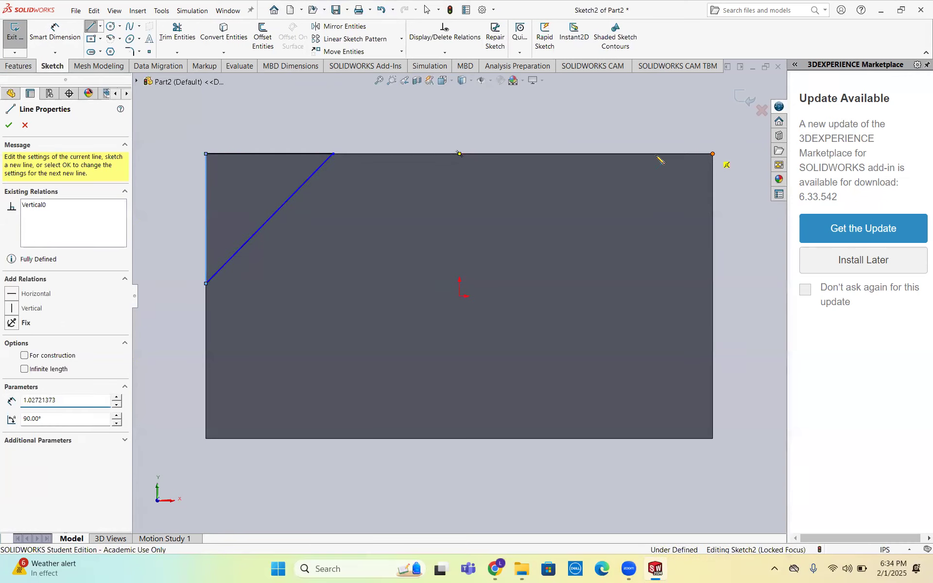
click(595, 154)
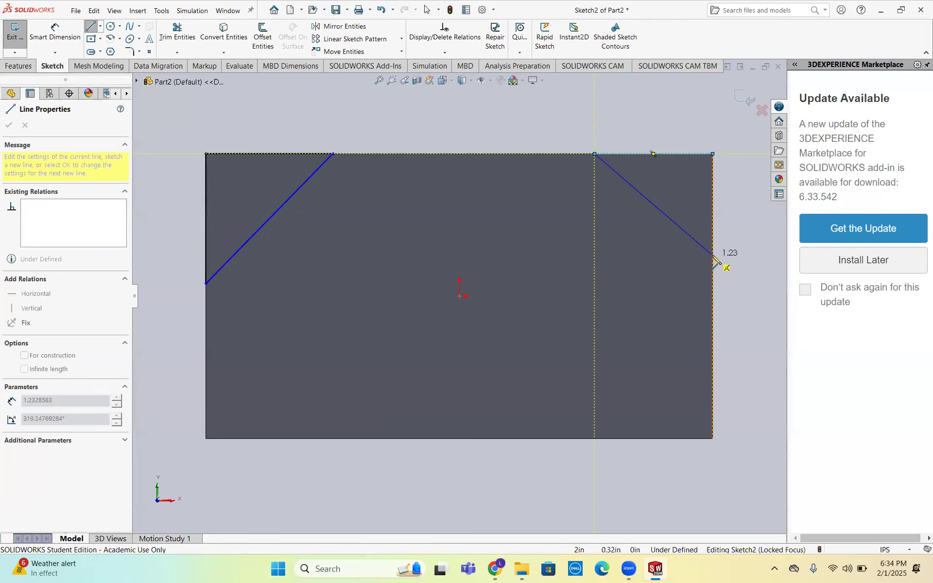
click(712, 255)
click(713, 154)
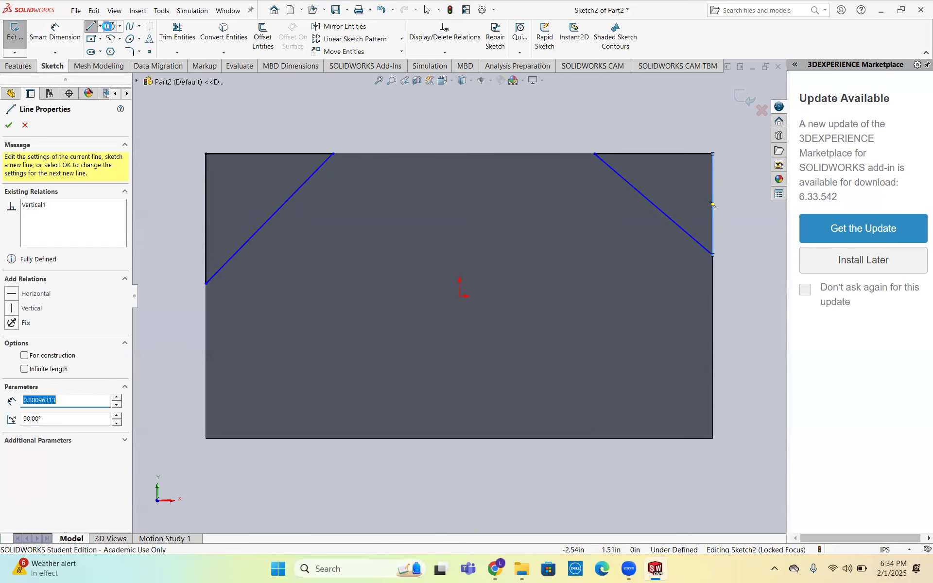
Step: Sketch a circle of about 0.30 in radius on the front face, between the two triangles and left of the origin
click(111, 26)
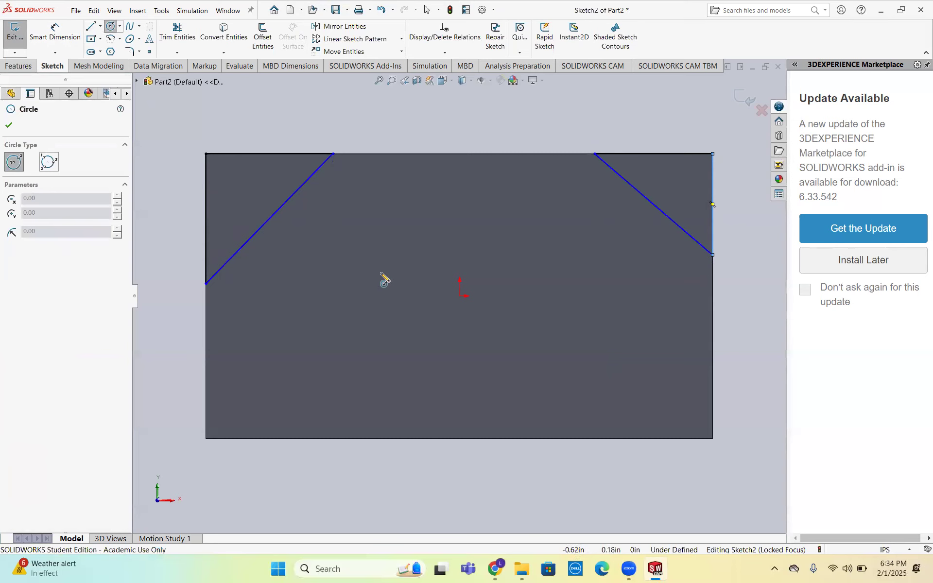
click(381, 273)
click(362, 313)
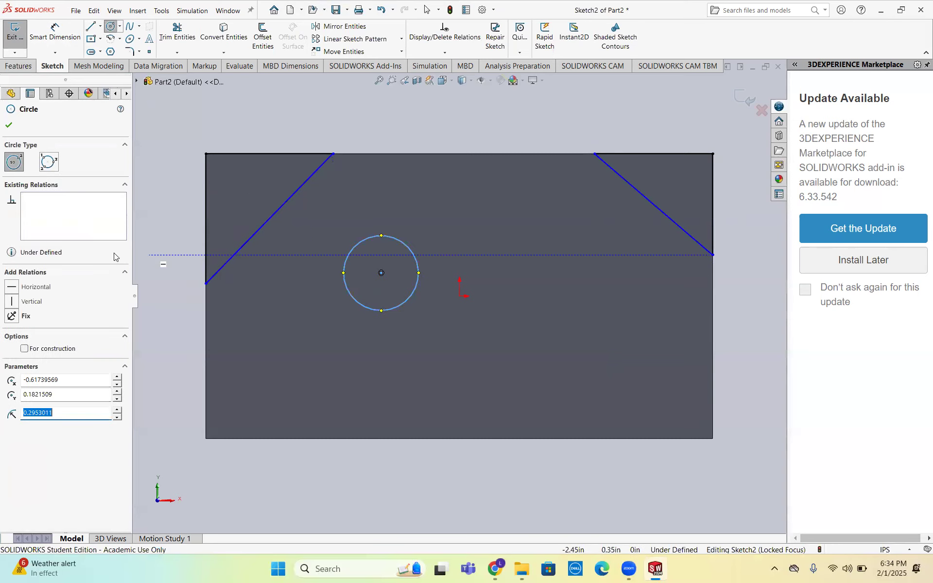
key(Escape)
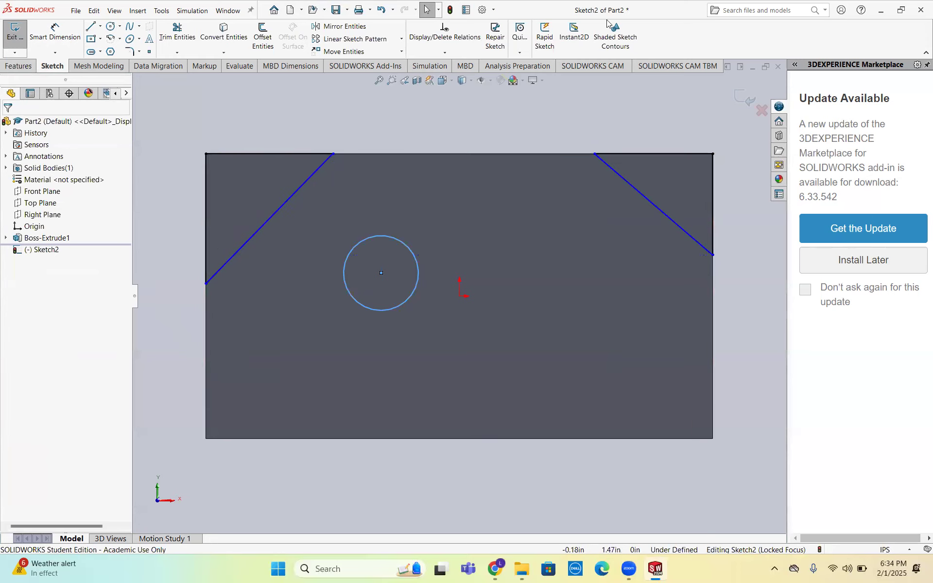
Step: Turn on Shaded Sketch Contours to check the closed profiles of the sketch, and turn it off again
click(473, 140)
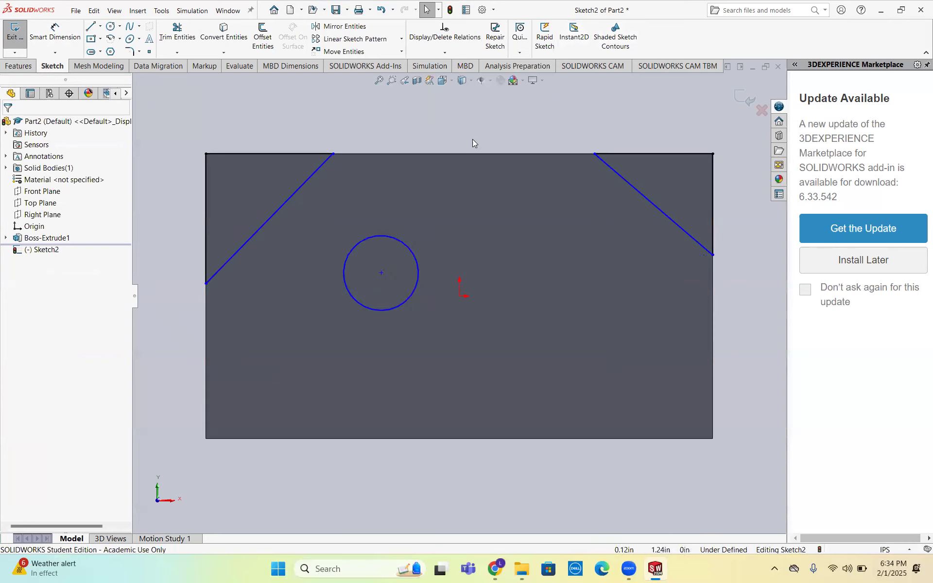
click(615, 35)
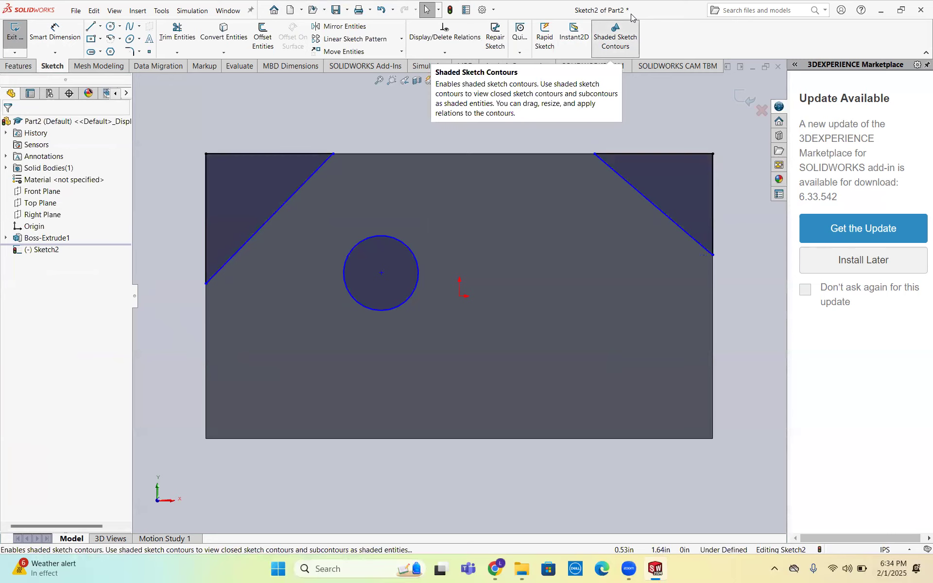
click(630, 23)
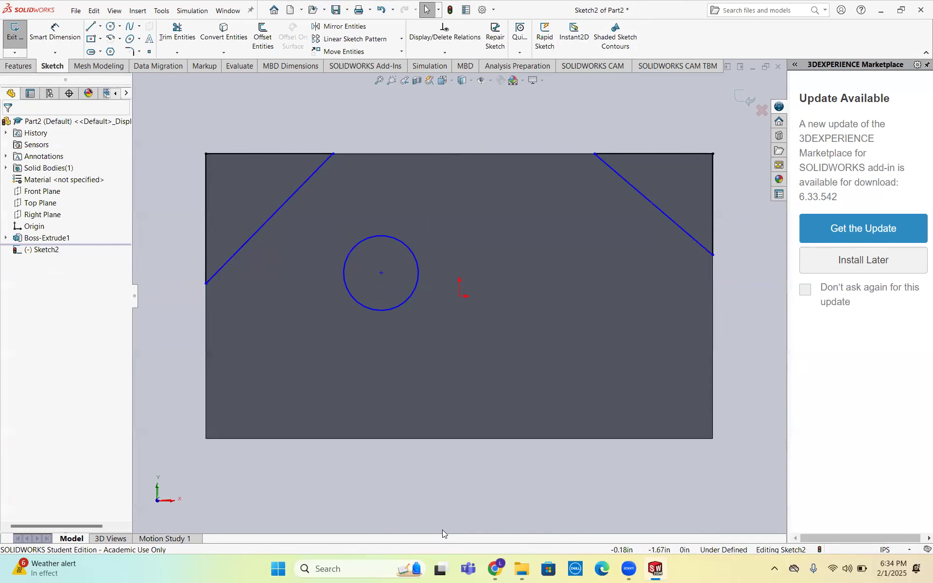
Step: Check the Part 1 drawing in Chrome and, back in SOLIDWORKS Part2, dimension the left triangle's horizontal edge to 1 in
click(495, 567)
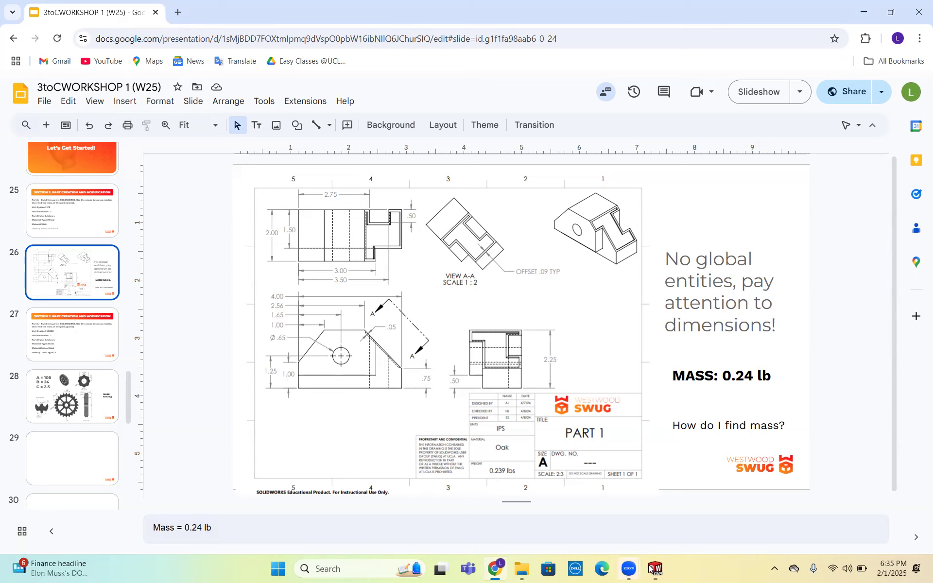
mouse_move(655, 569)
click(689, 518)
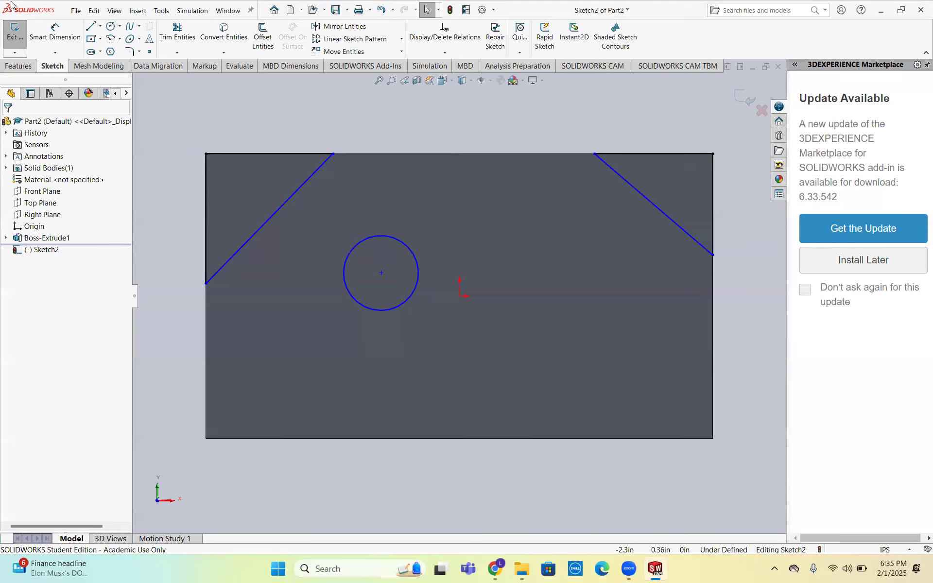
click(55, 33)
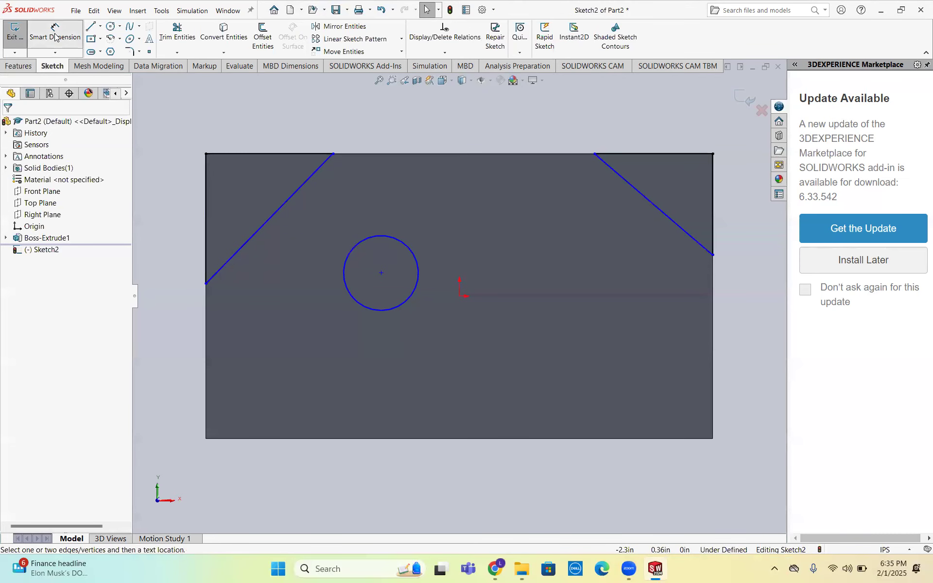
click(254, 148)
click(253, 127)
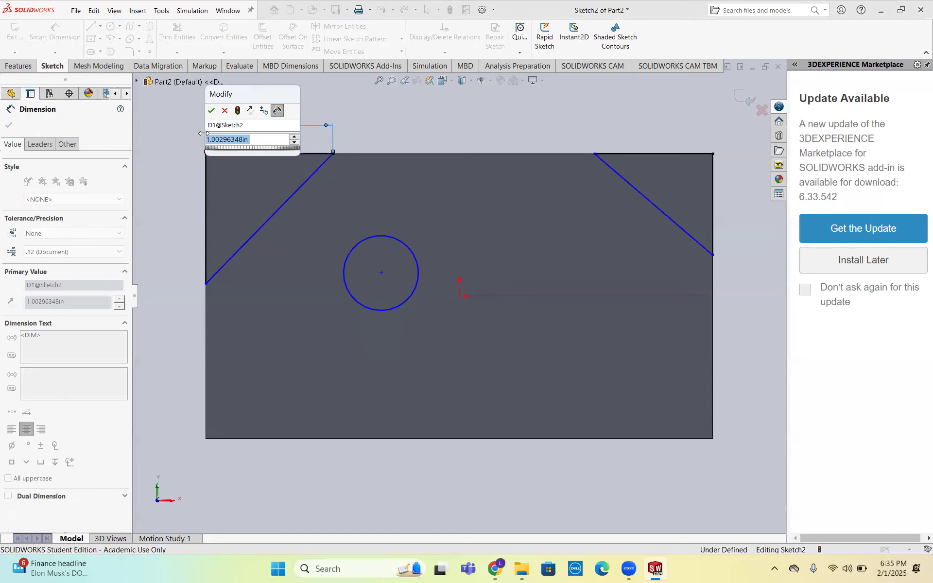
text(1)
key(Return)
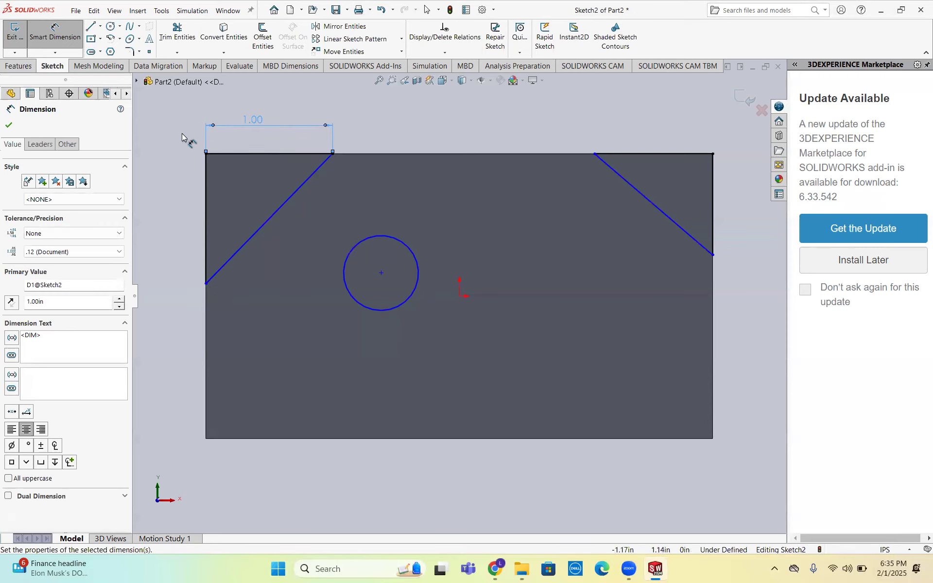
Step: Dimension the left triangle's lower corner to 1 in above the block's bottom edge
click(205, 284)
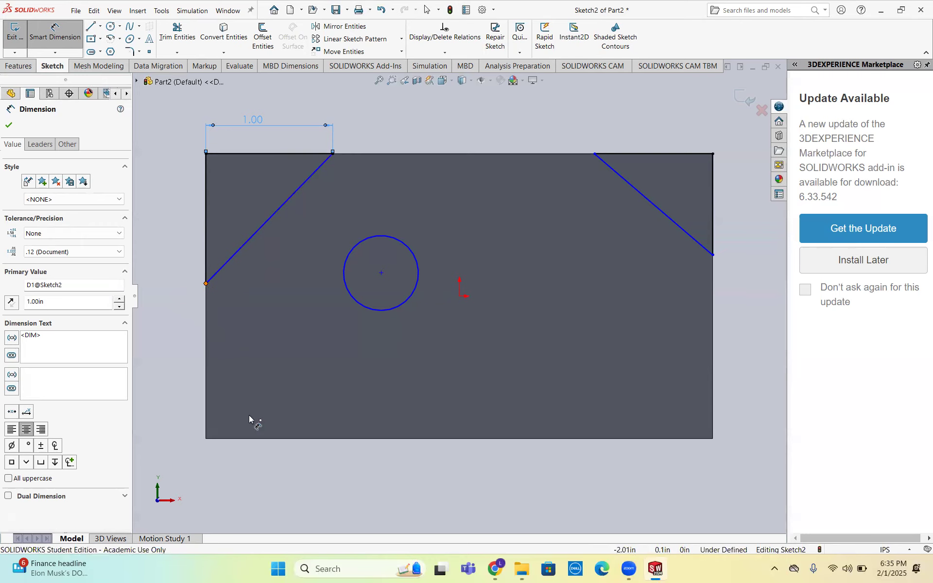
click(261, 440)
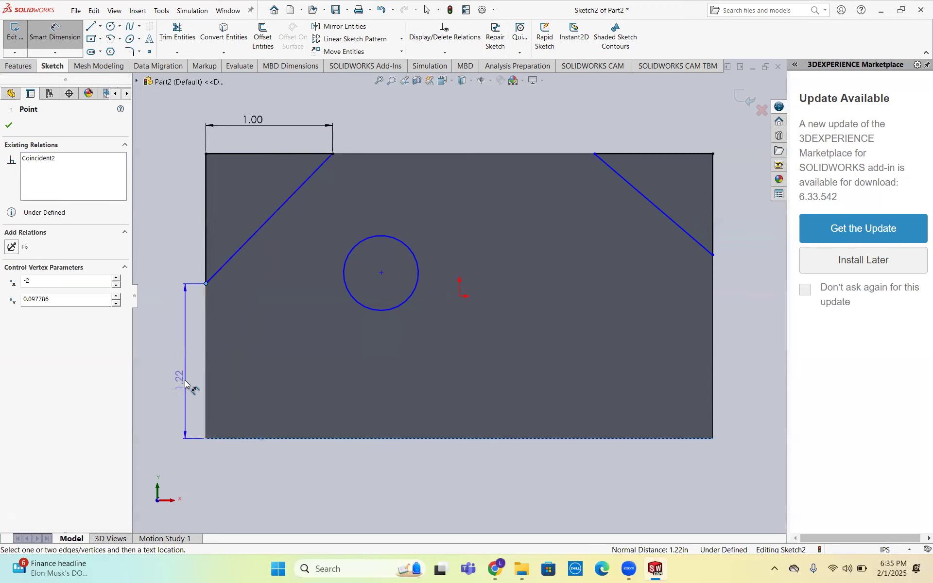
click(185, 384)
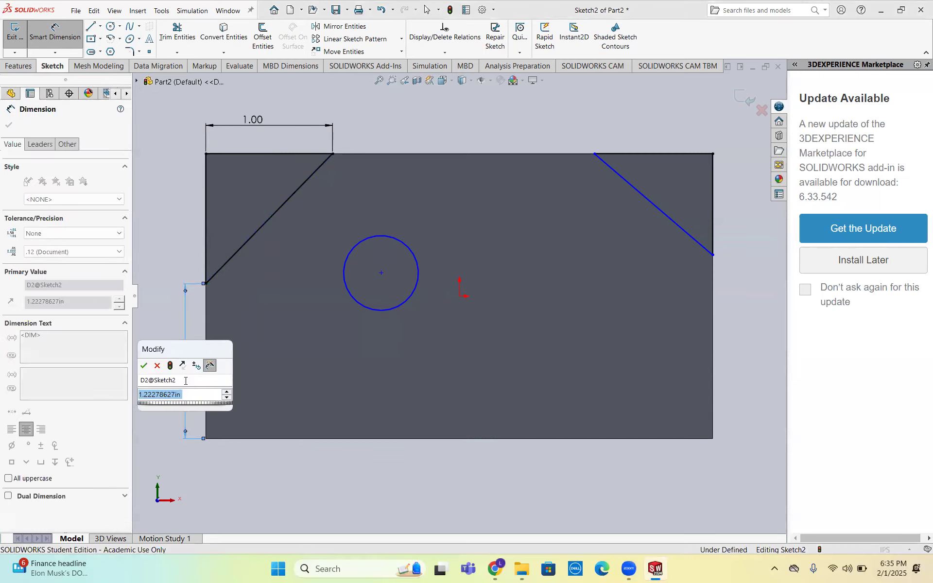
text(1)
key(Return)
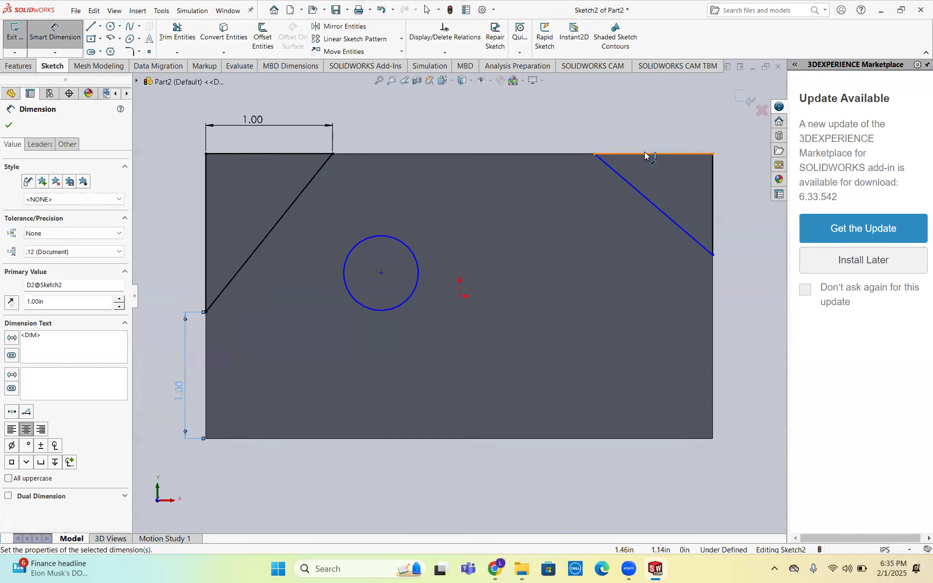
Step: Check the Part 1 drawing in Chrome and, back in SOLIDWORKS Part2, dimension the right triangle's upper-left corner to 2.56 in from the block's left edge
click(494, 569)
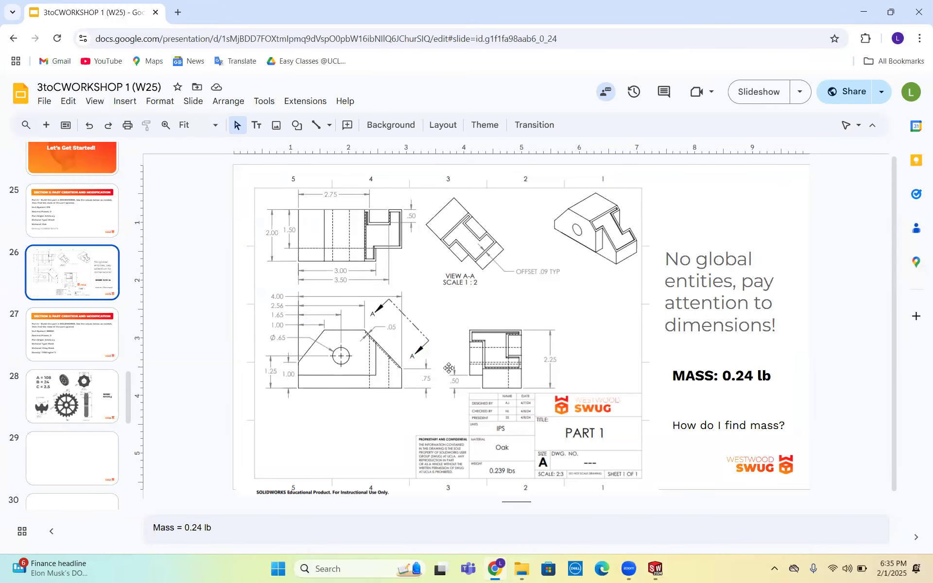
click(720, 512)
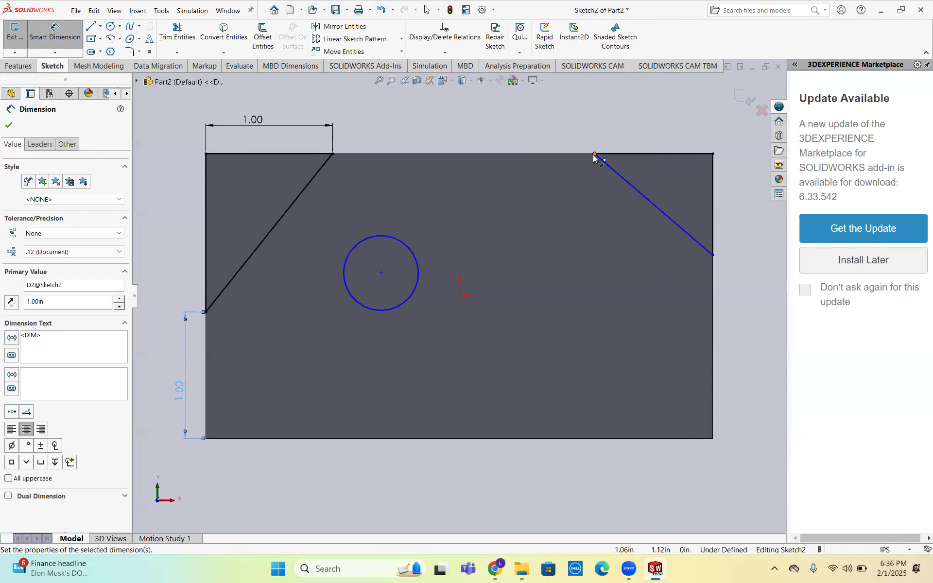
click(206, 312)
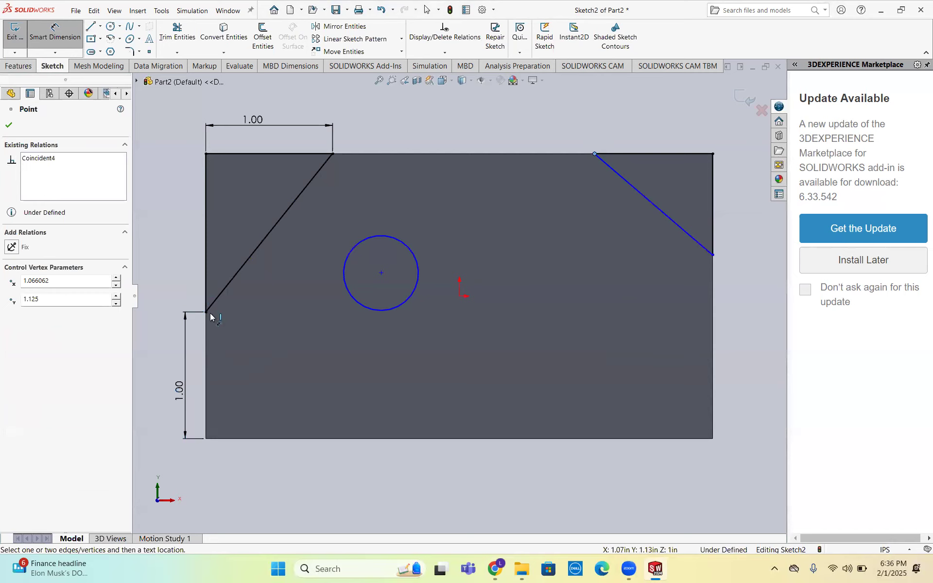
click(207, 344)
click(365, 100)
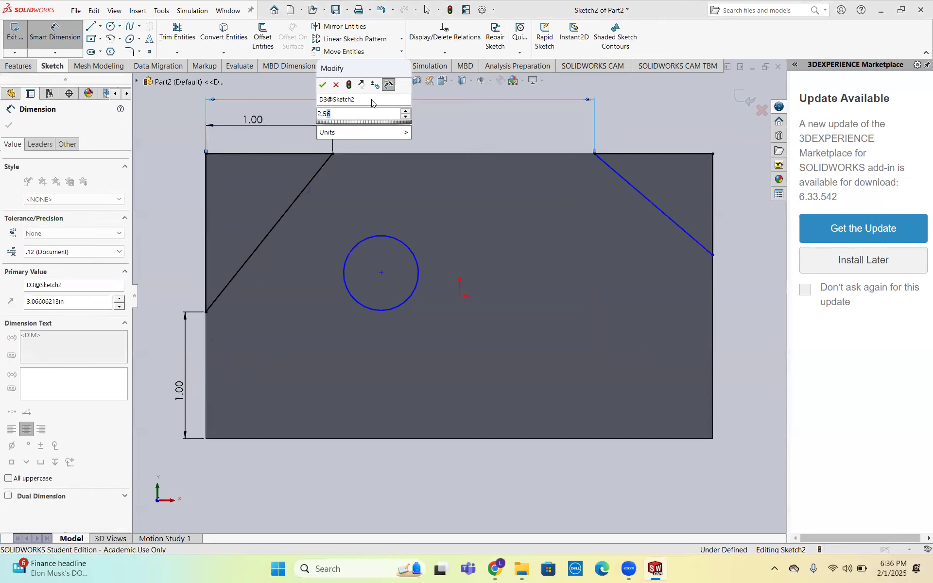
key(Return)
Step: Dimension the right triangle's lower corner to 0.75 in above the block's bottom edge
mouse_move(713, 254)
mouse_down()
mouse_move(674, 215)
mouse_move(721, 255)
mouse_move(713, 255)
mouse_up()
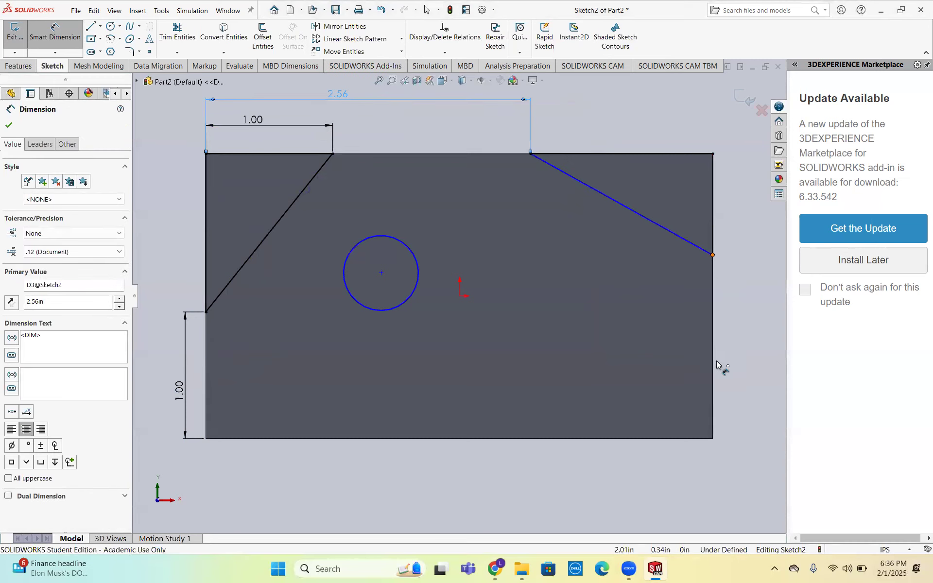
click(689, 440)
click(753, 396)
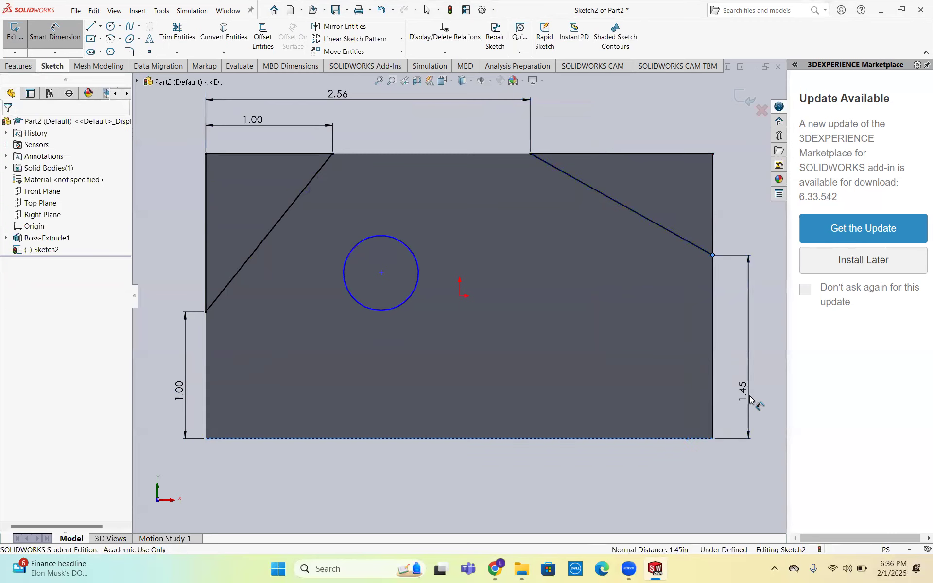
text(0.75)
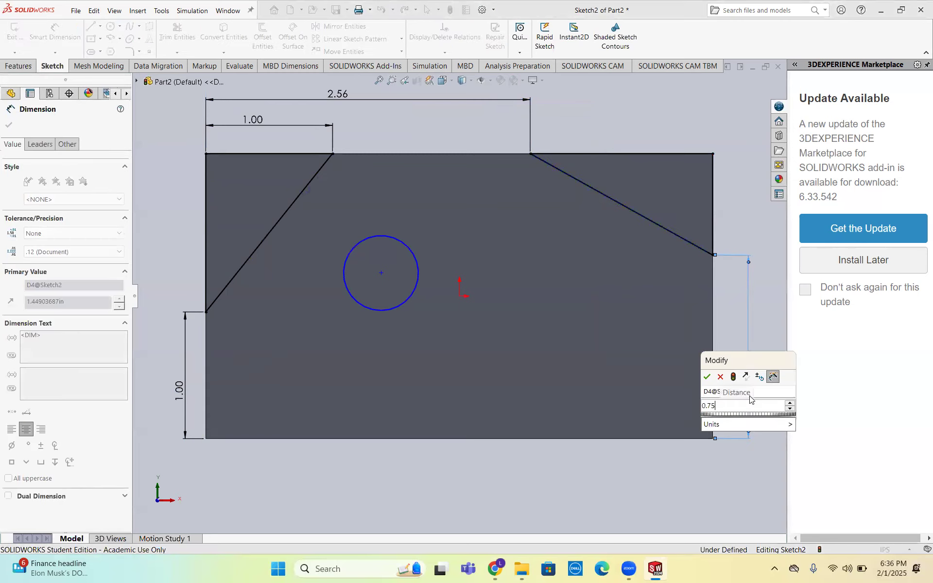
key(Return)
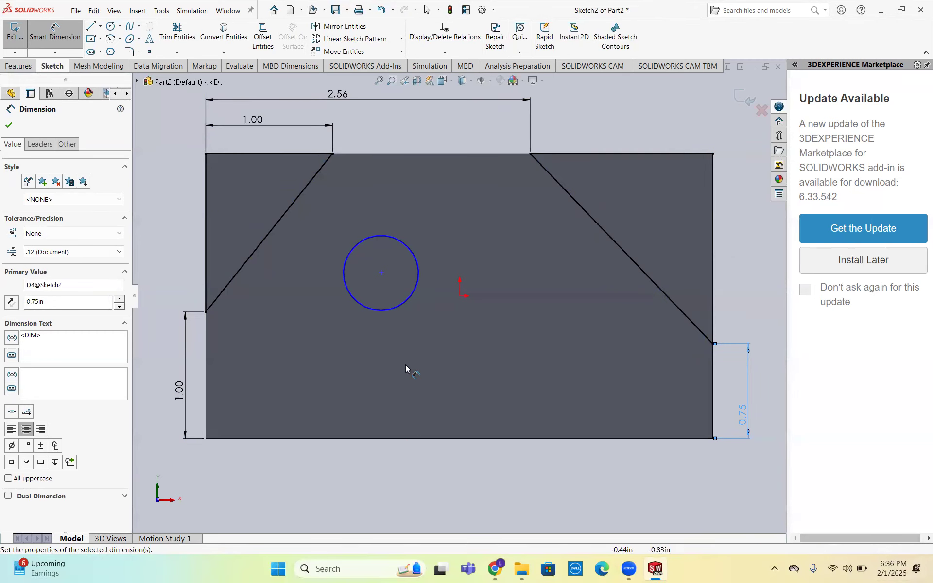
Step: Check the hole size in the Part 1 drawing in Chrome and, back in SOLIDWORKS Part2, dimension the circle's diameter to 0.65 in
mouse_move(494, 568)
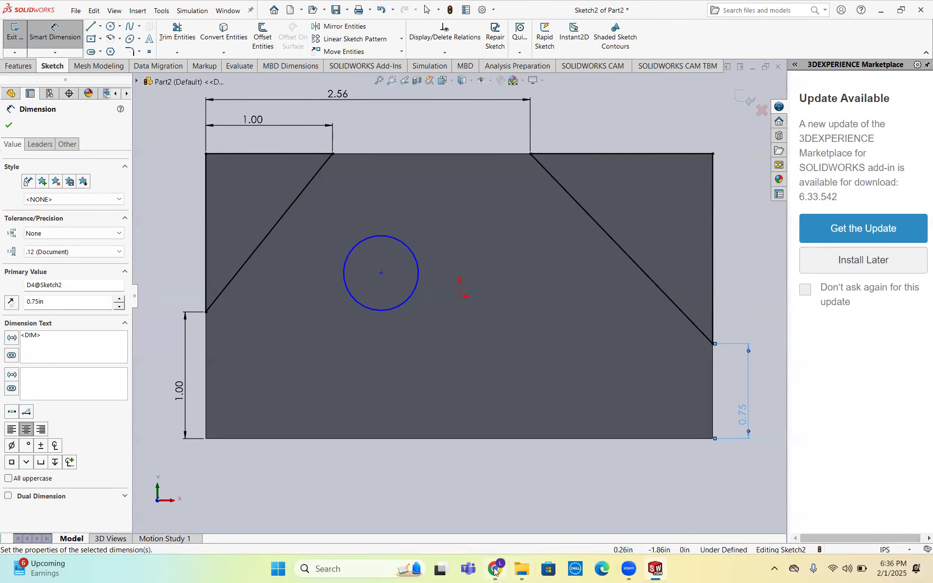
click(477, 515)
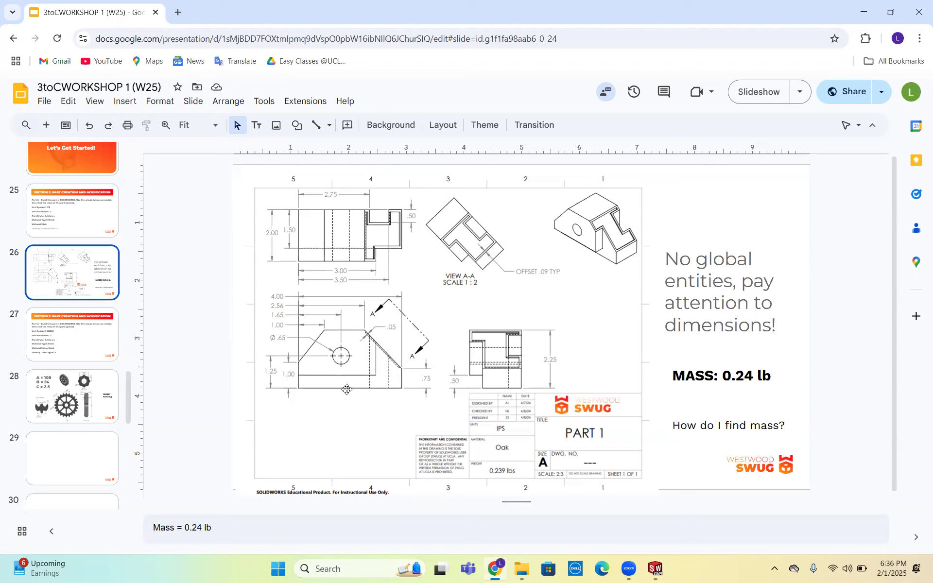
mouse_move(654, 571)
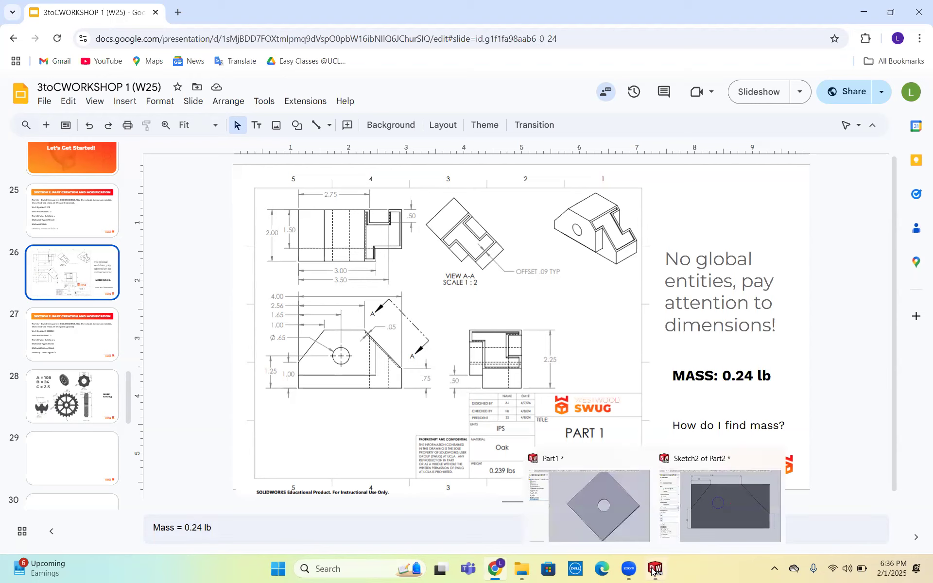
click(691, 514)
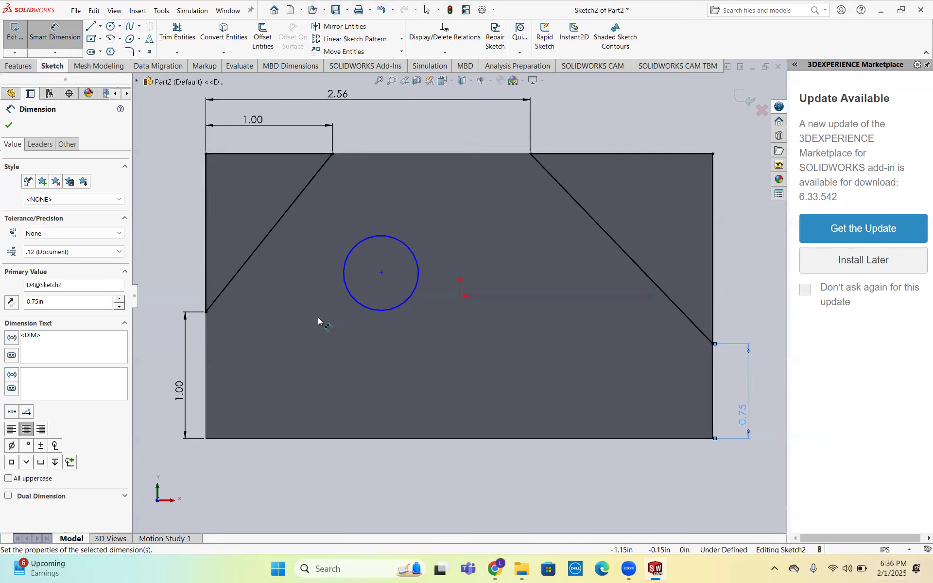
click(349, 257)
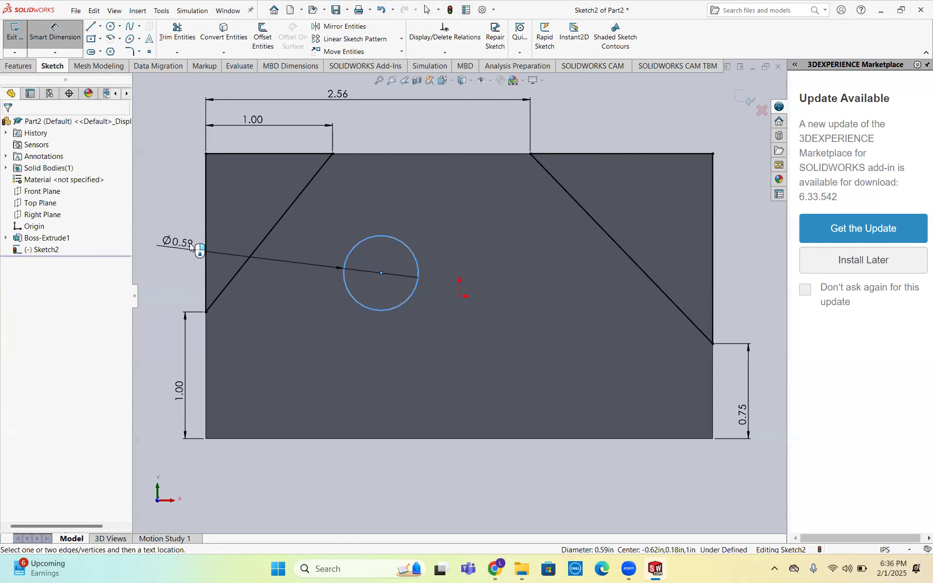
click(191, 248)
text(0.65)
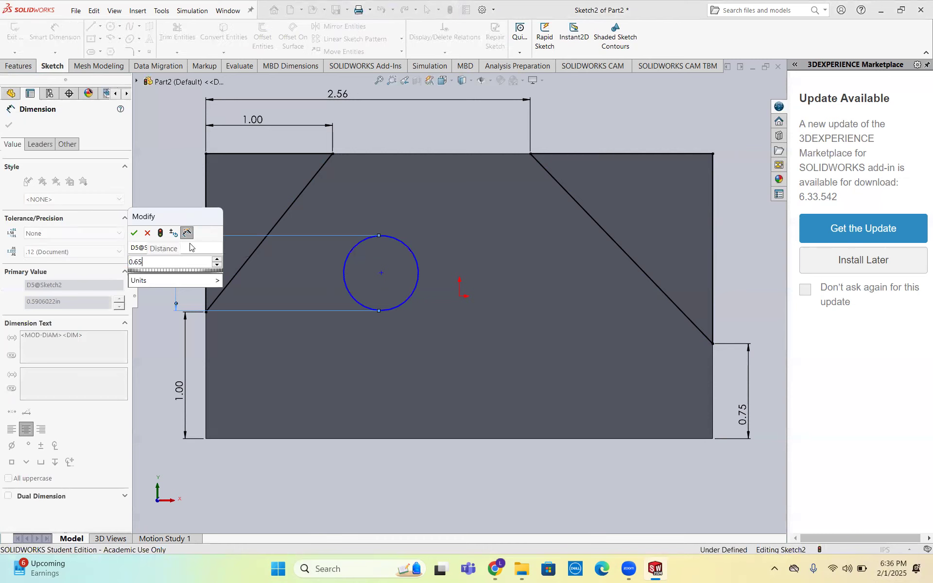
key(Return)
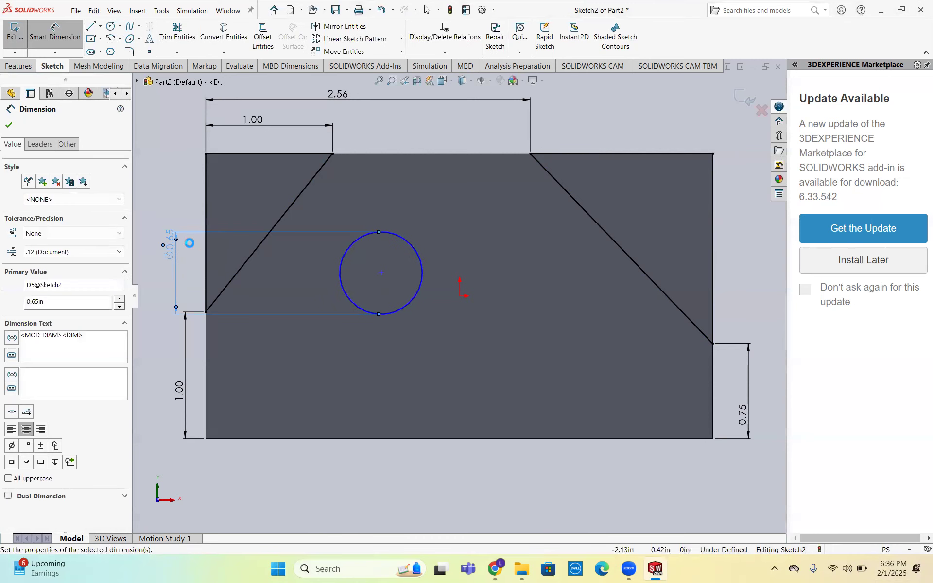
Step: Dimension the circle's centre to 1.65 in from the block's left edge
click(381, 273)
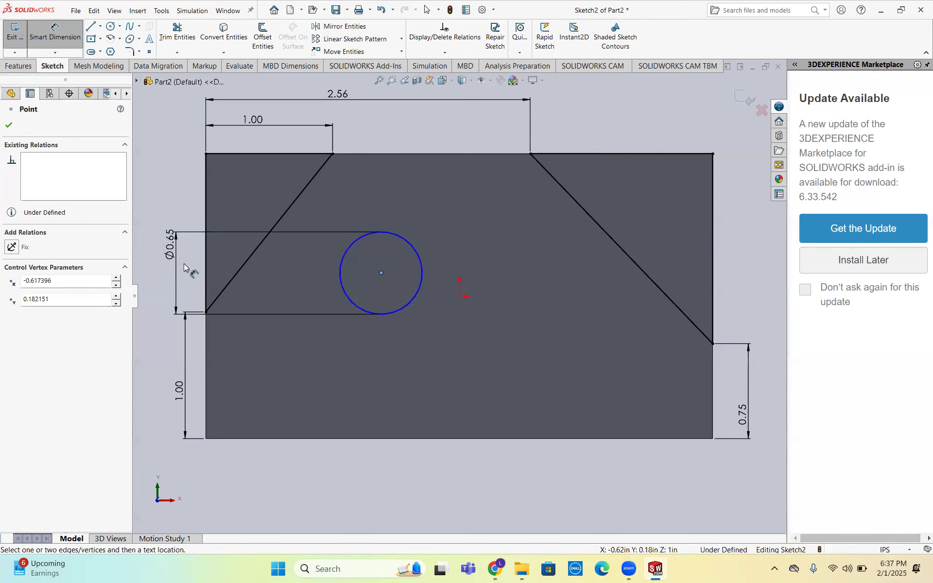
click(206, 342)
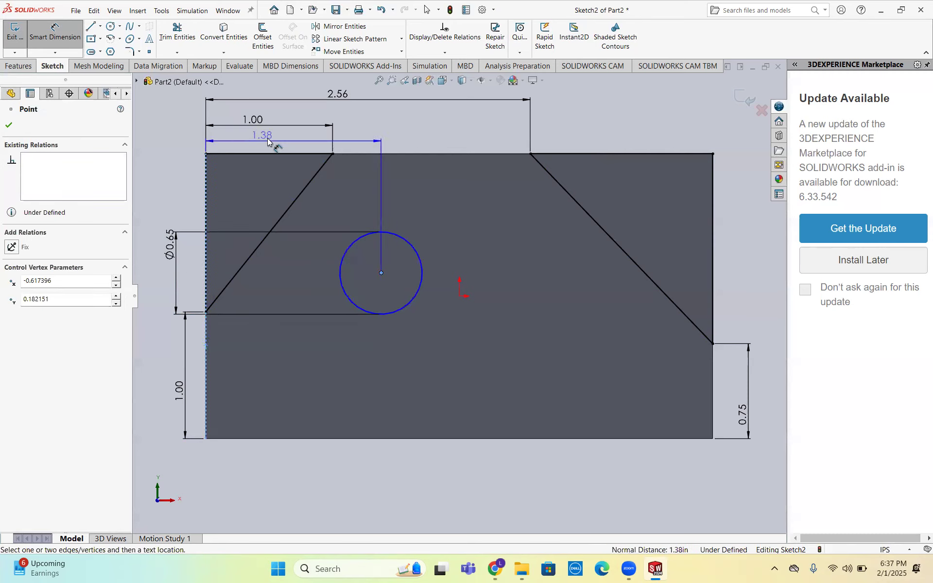
click(313, 119)
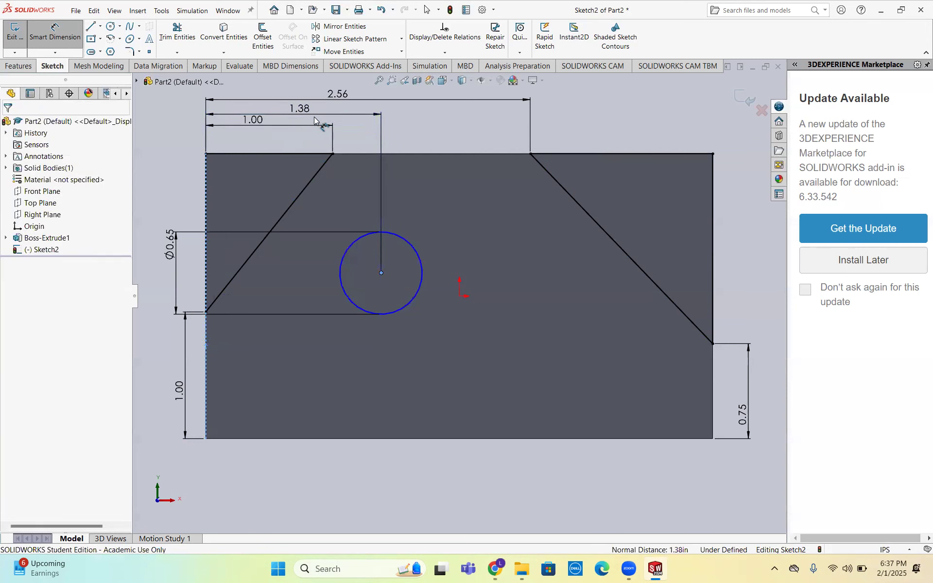
text(1.65)
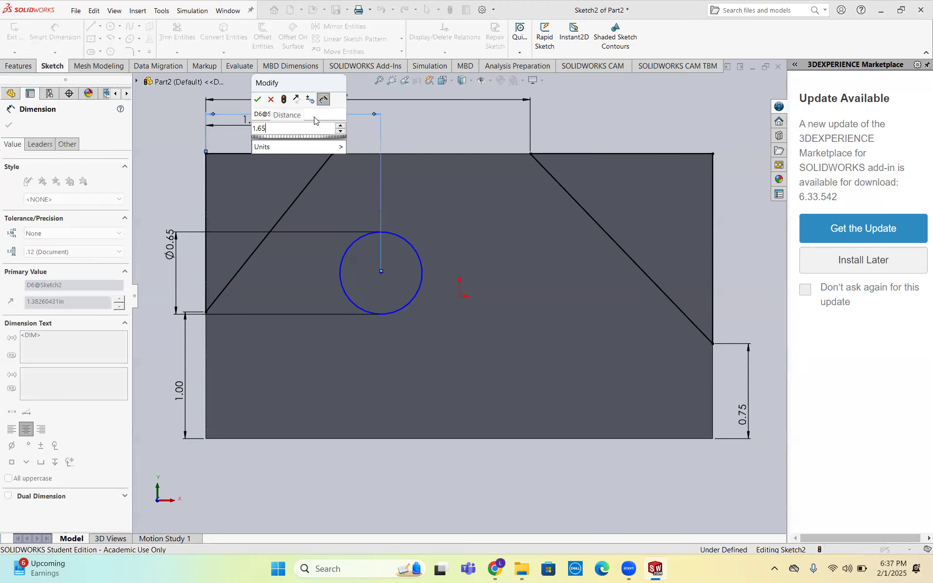
key(Return)
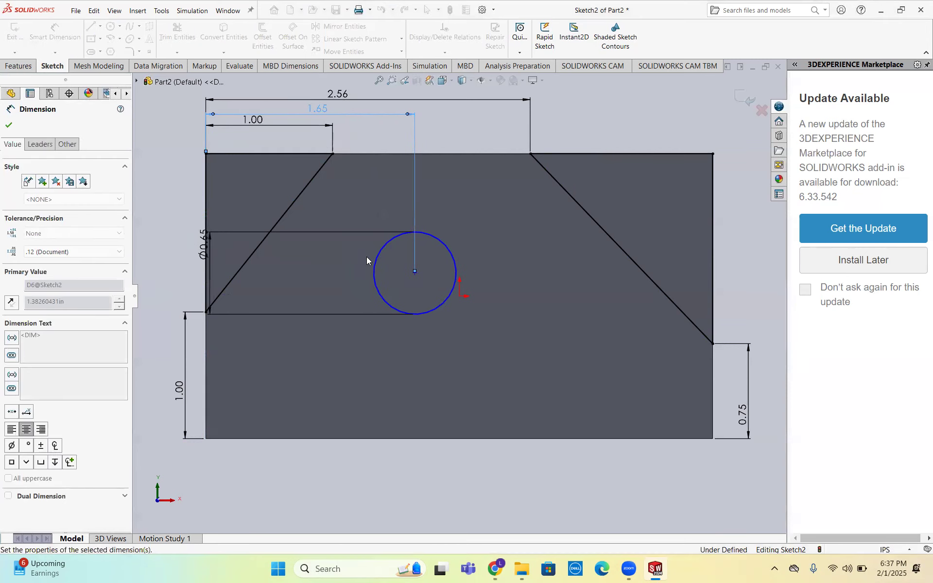
click(415, 271)
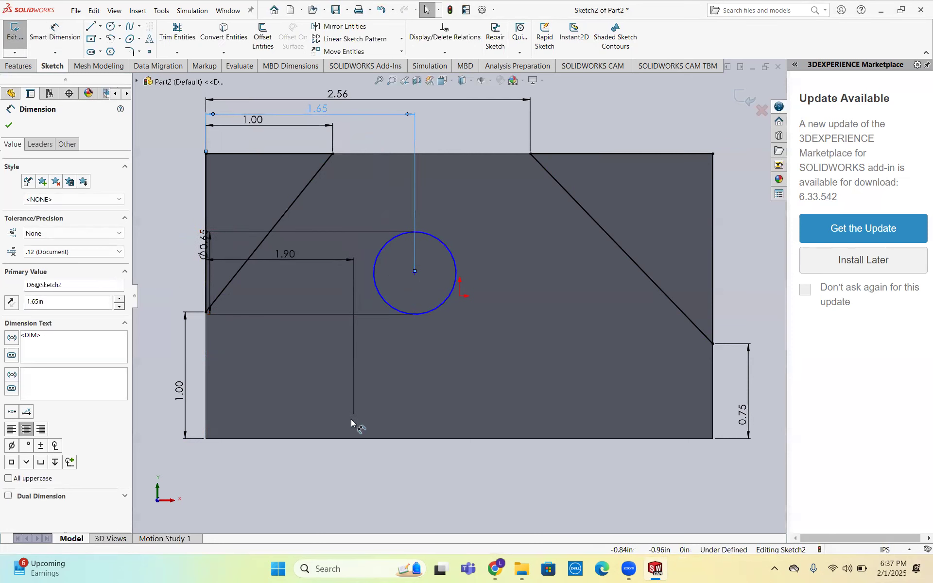
click(405, 439)
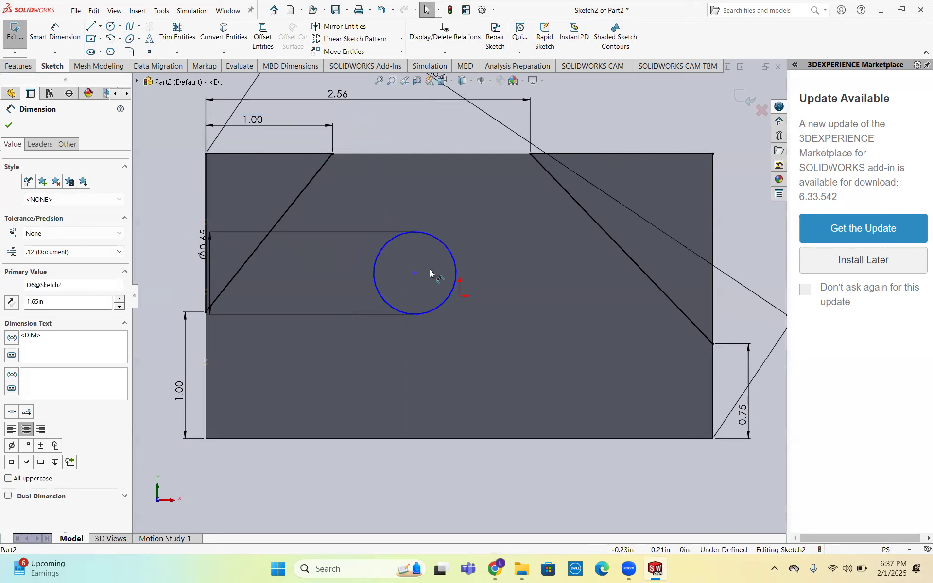
key(Escape)
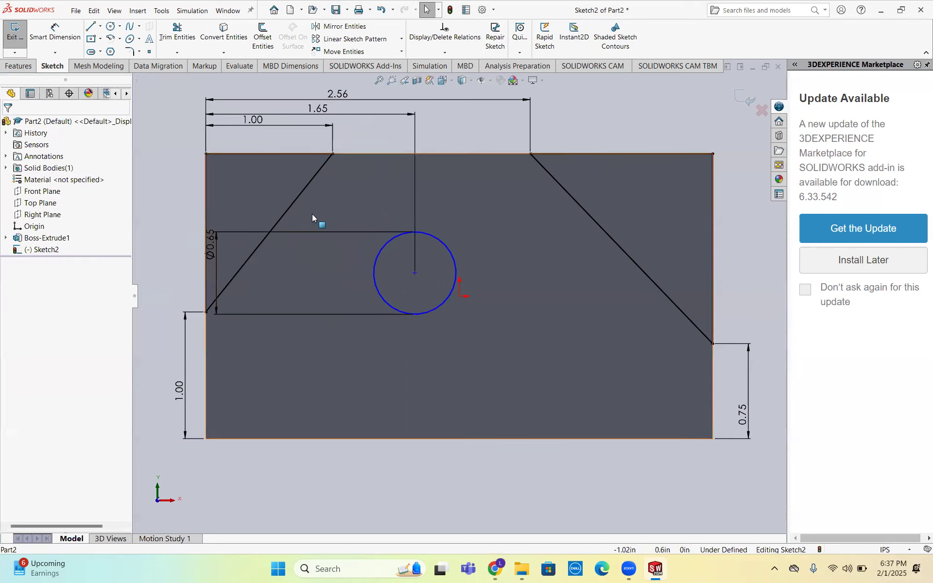
Step: Undo the last dimension change and re-enter 1.65 in as the circle centre's distance from the block's left edge
key(ctrl+z)
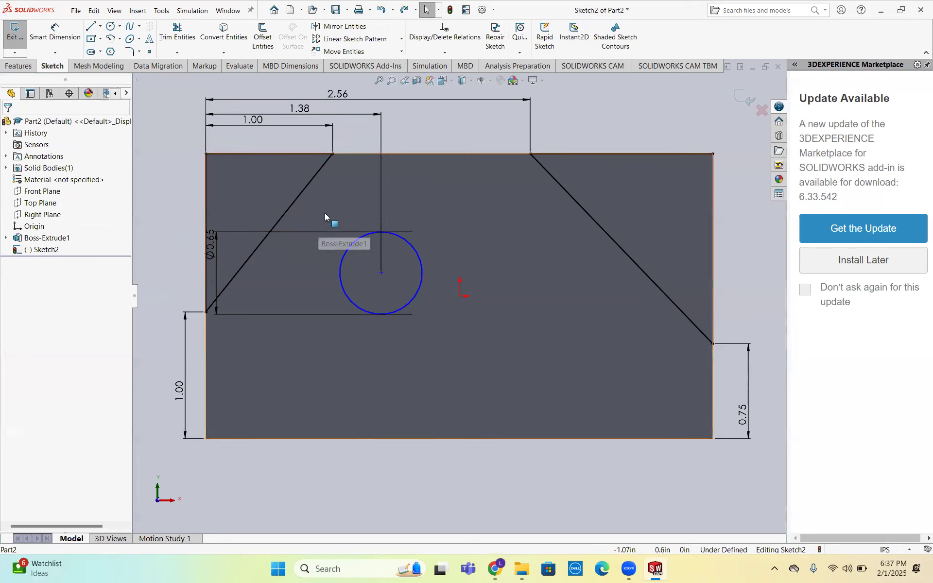
double_click(310, 109)
text(1.38)
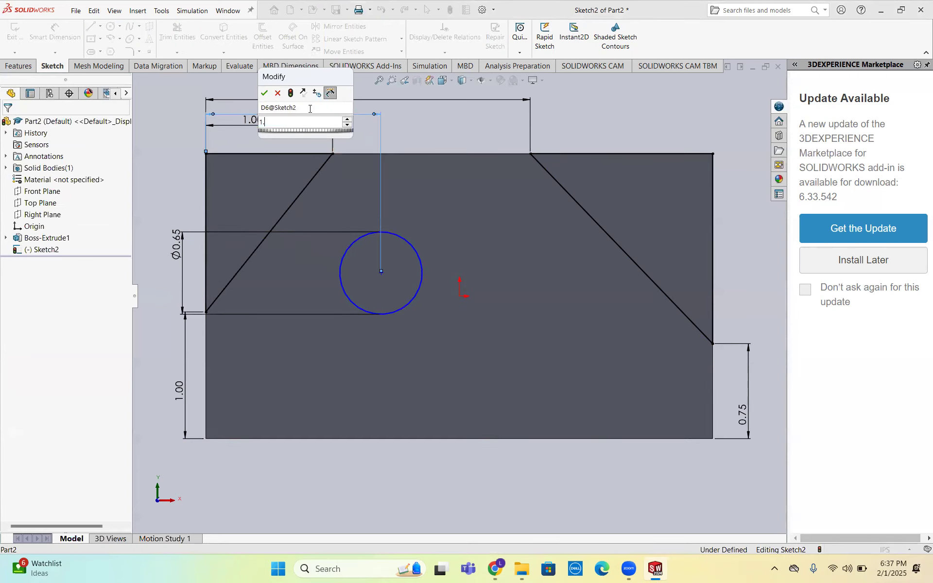
key(Return)
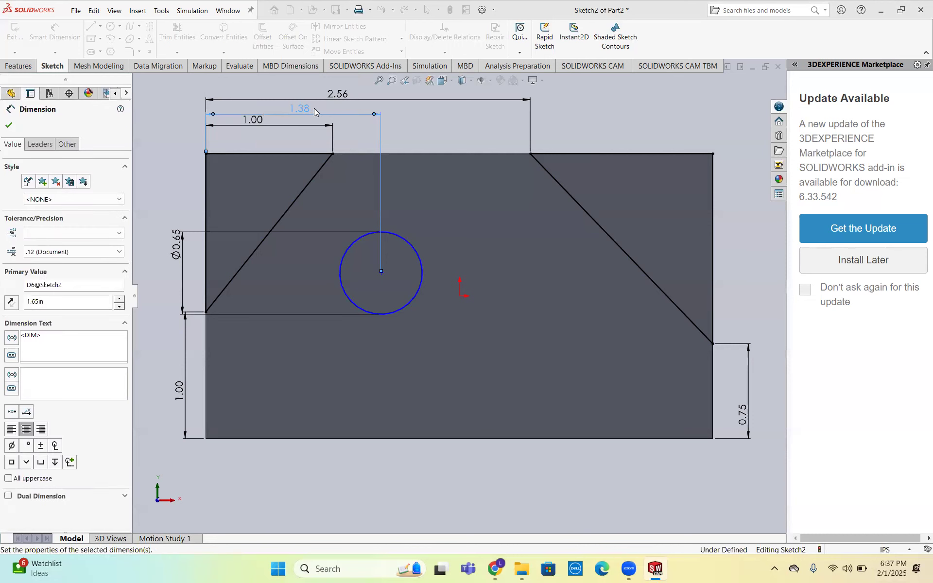
click(149, 190)
Step: Dimension the circle's centre to 1.25 in above the block's bottom edge
click(40, 28)
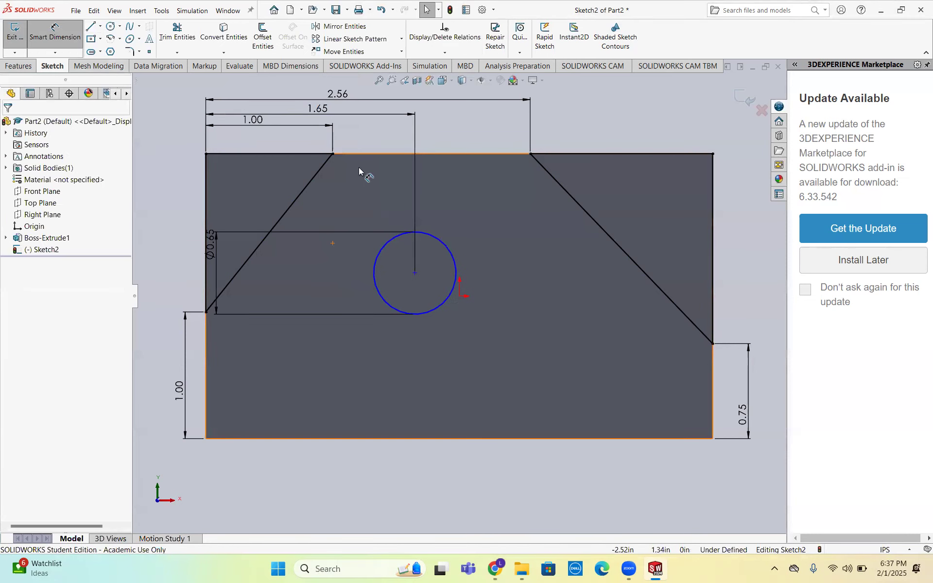
click(415, 273)
click(456, 440)
click(154, 351)
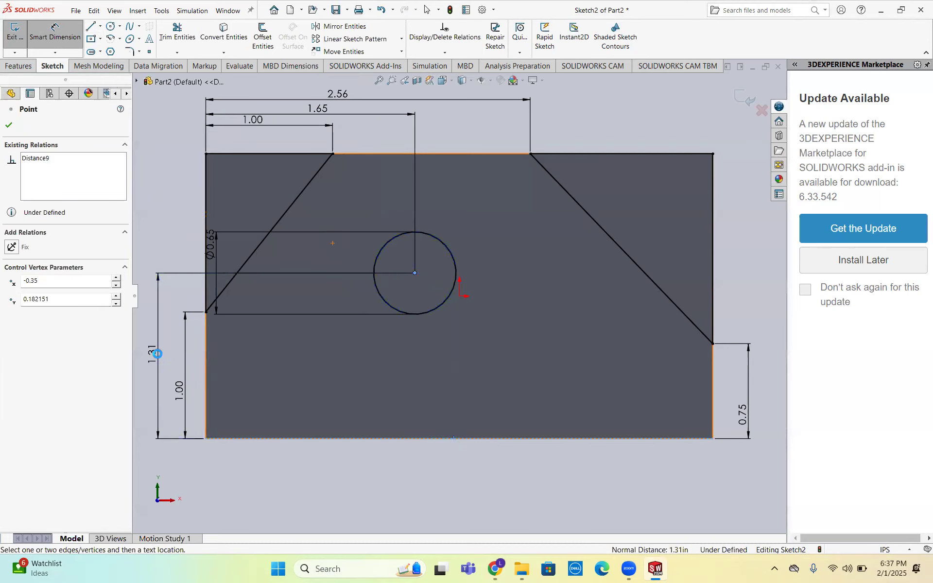
text(1.25)
key(Return)
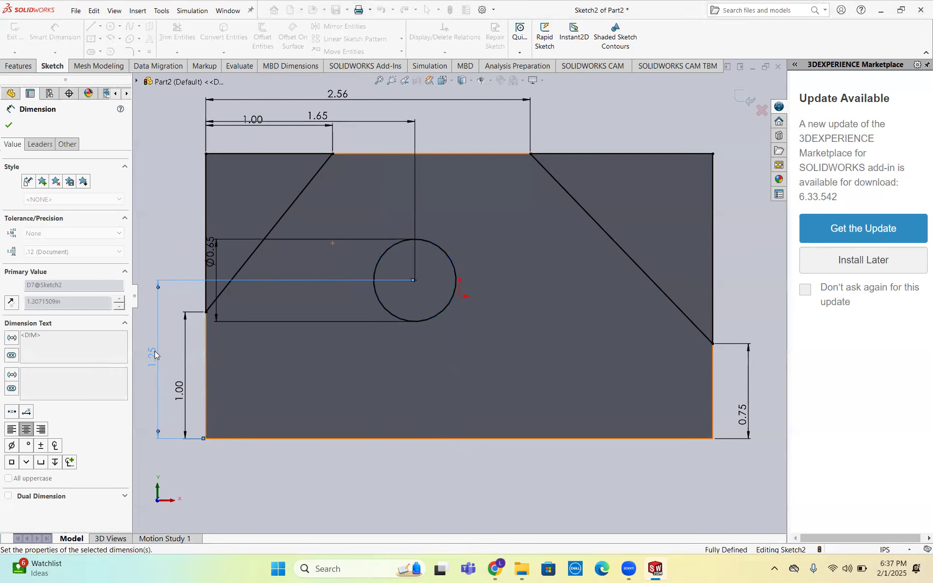
key(Escape)
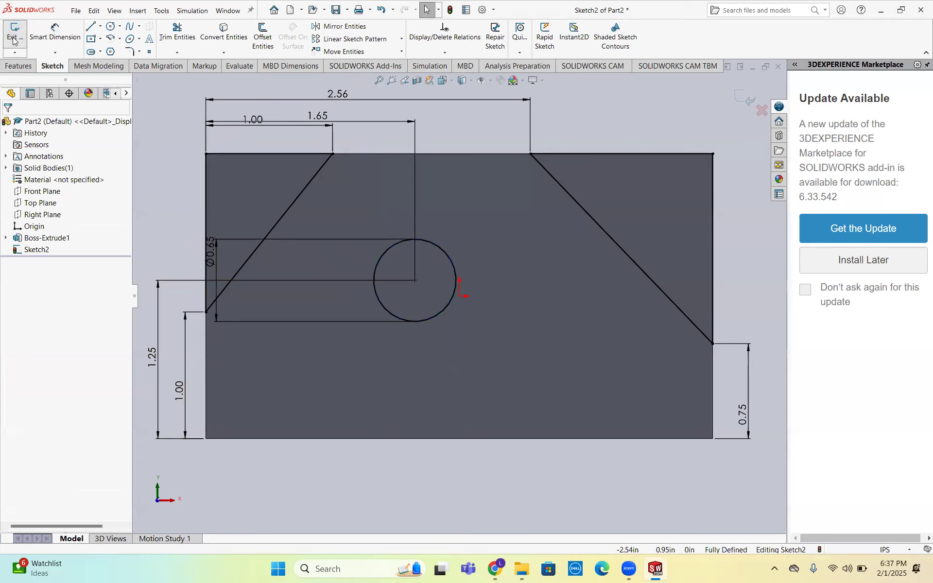
Step: Set up an Extruded Cut of the two triangles and the circle, Up To Surface, ending at the block's back face
click(18, 68)
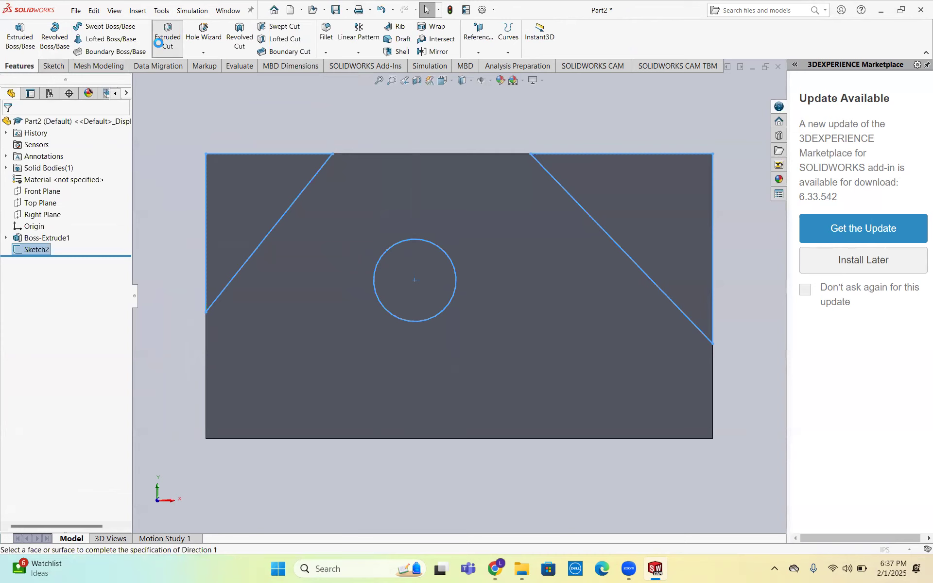
middle_drag(464, 232, 407, 281)
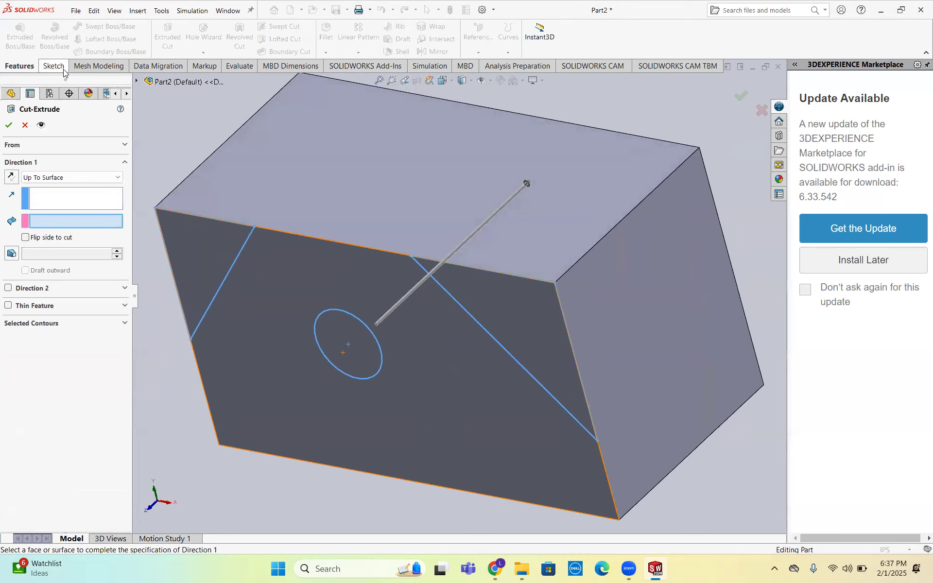
click(54, 178)
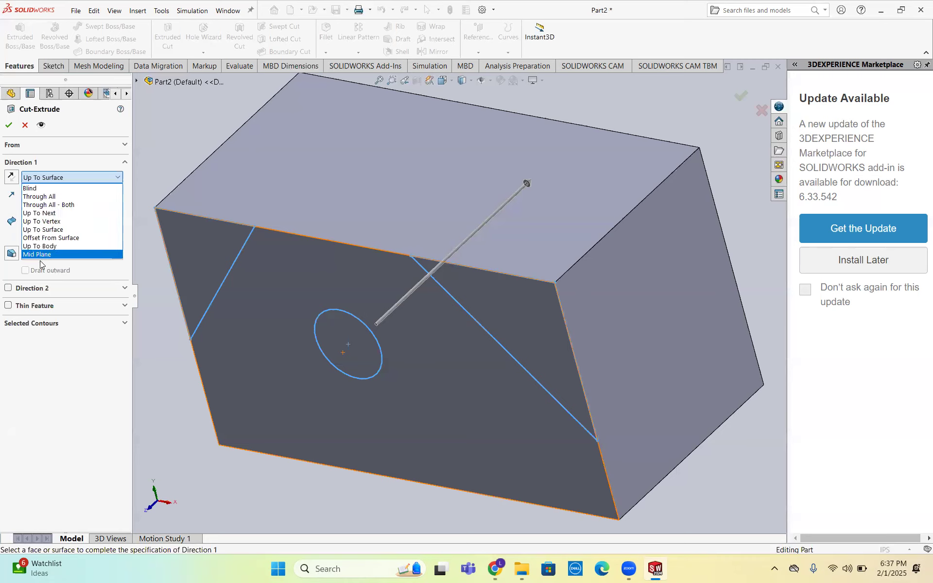
click(69, 177)
click(69, 177)
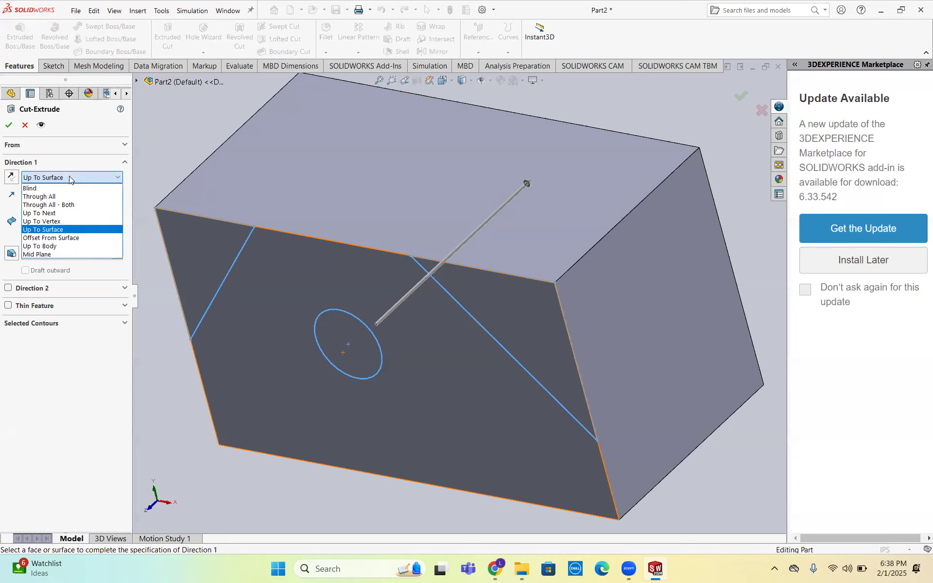
click(60, 229)
middle_drag(474, 240, 414, 239)
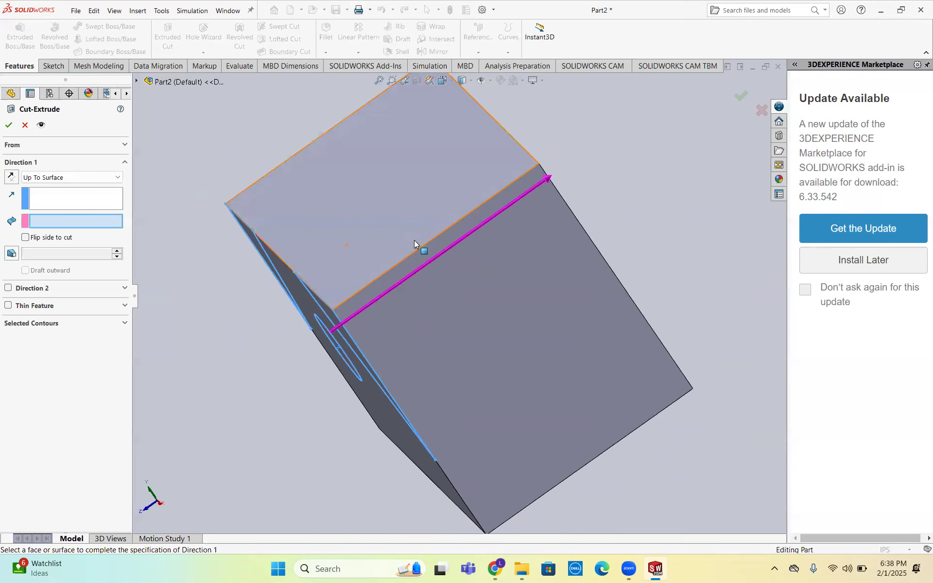
middle_drag(385, 263, 438, 230)
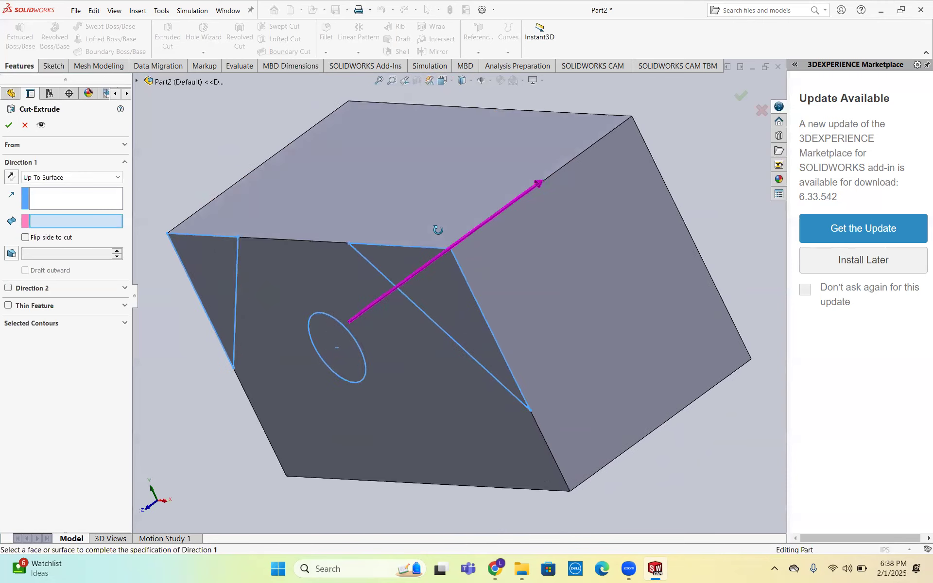
middle_drag(567, 197, 531, 230)
click(531, 229)
middle_drag(374, 276, 389, 204)
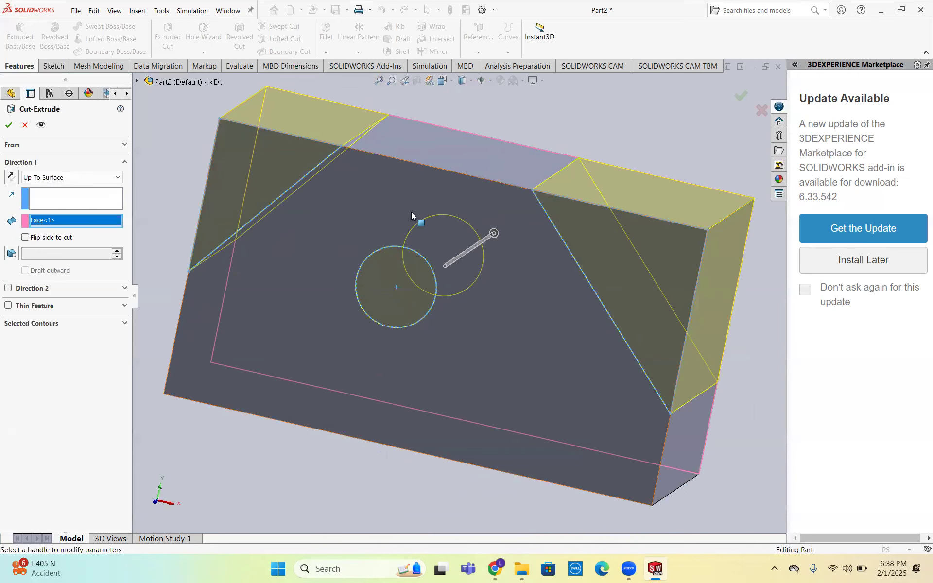
Step: Try the Flip side to cut option, switch it off again and accept the cut of the corners and hole
click(26, 238)
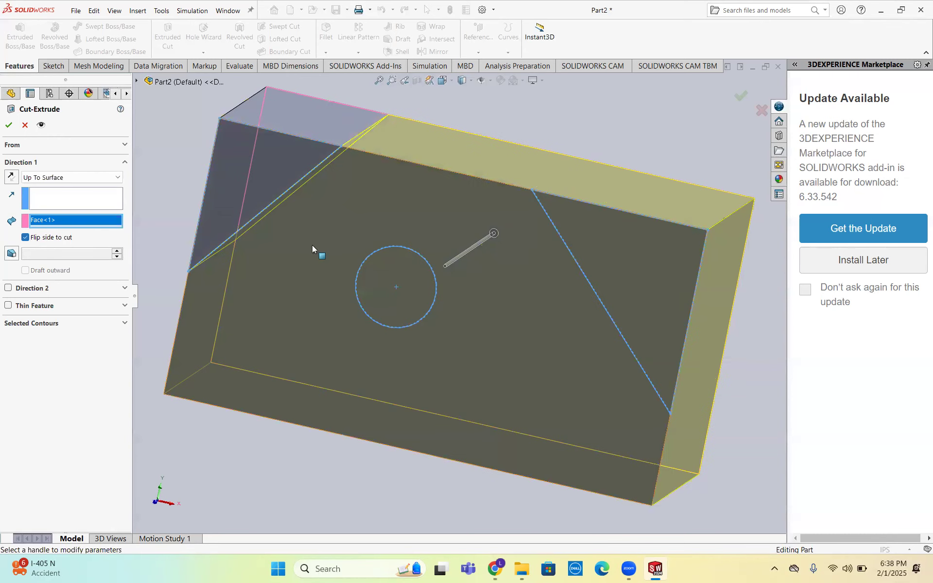
middle_drag(312, 245, 398, 226)
middle_drag(324, 243, 326, 233)
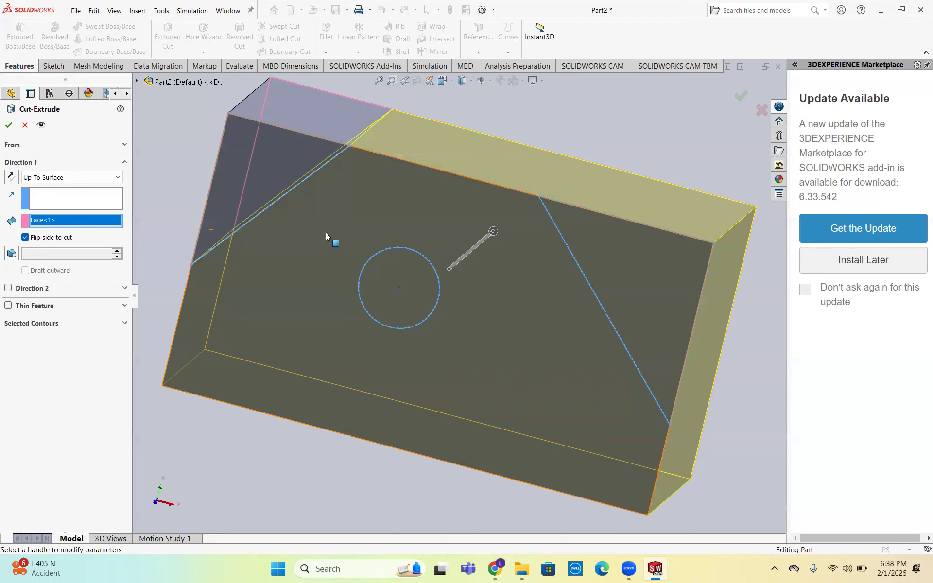
click(54, 238)
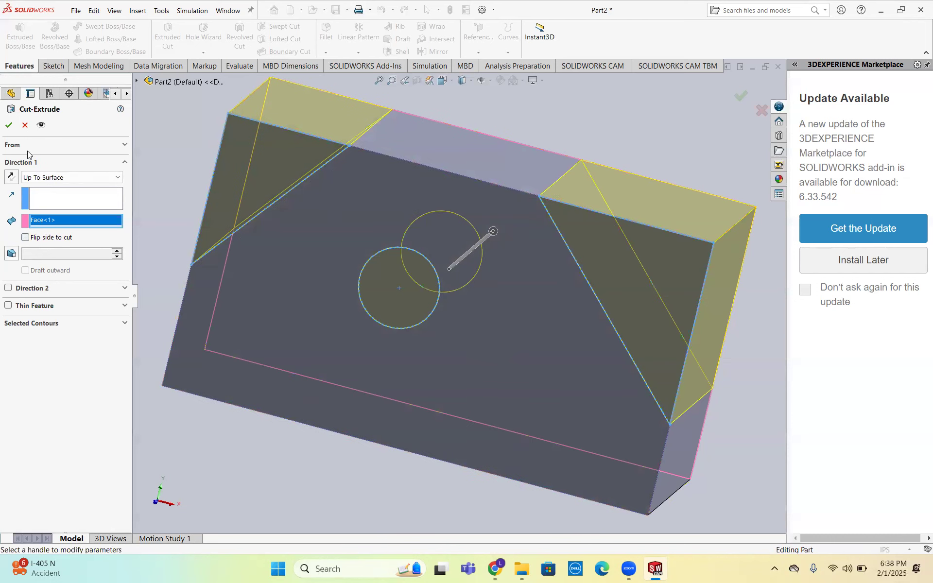
click(9, 125)
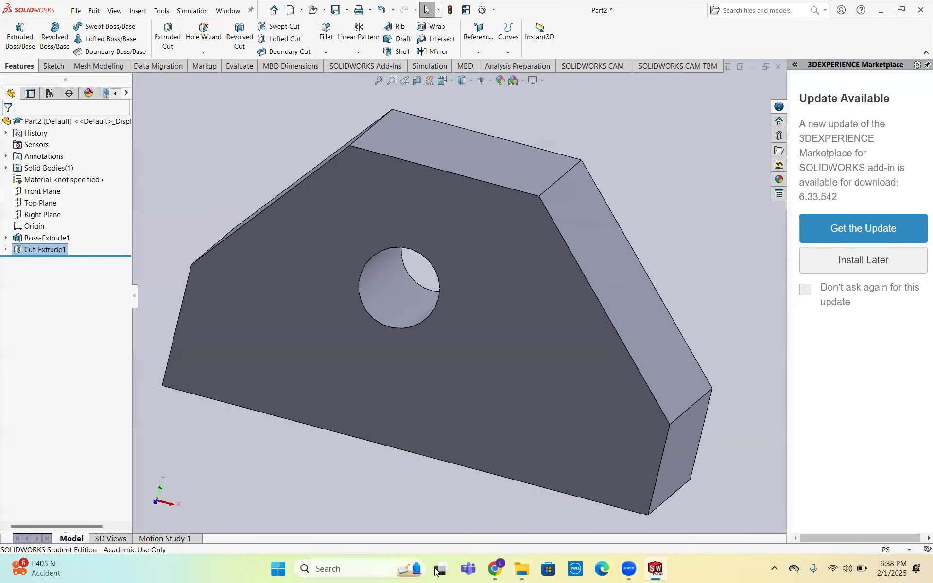
Step: Study the Part 1 drawing as a full-screen slide in Chrome, and return to SOLIDWORKS Part2
click(494, 569)
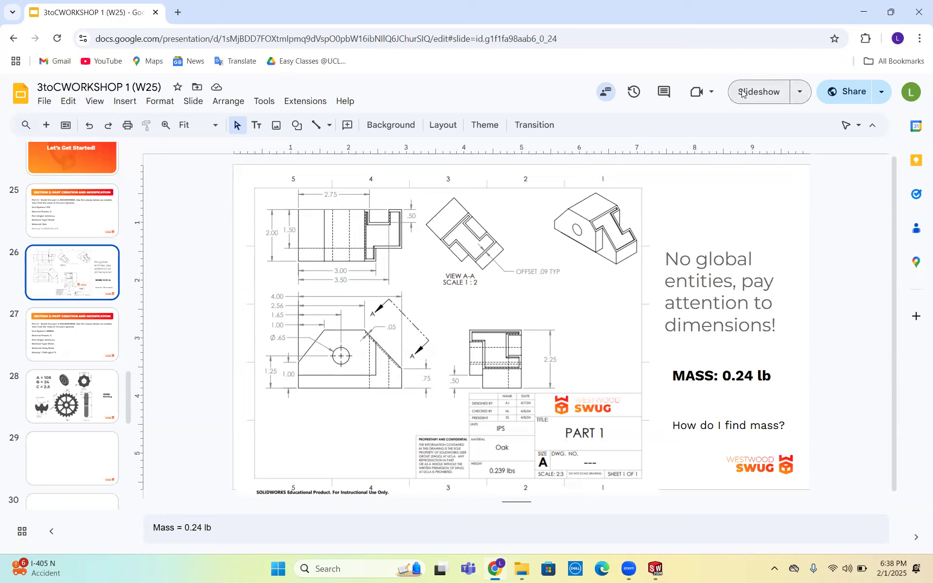
click(759, 92)
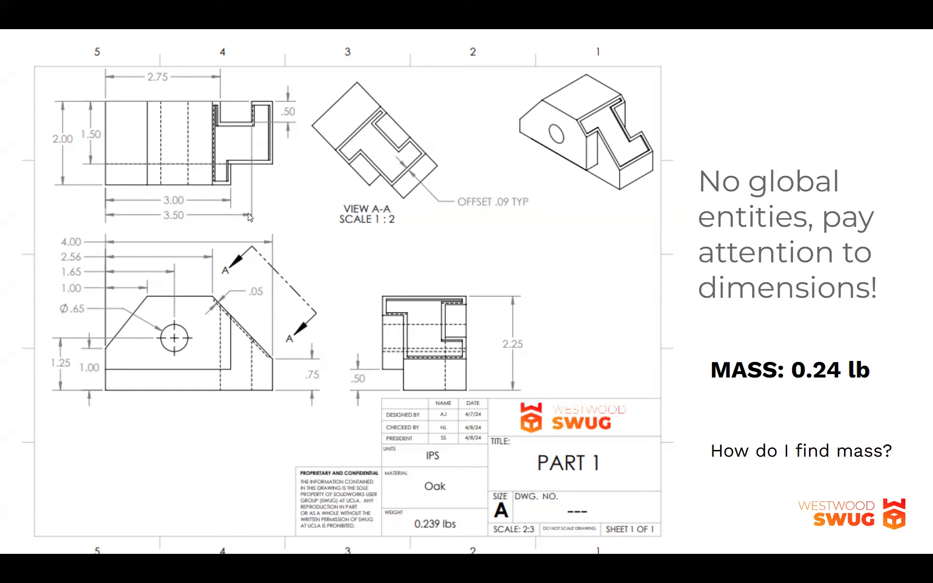
key(Escape)
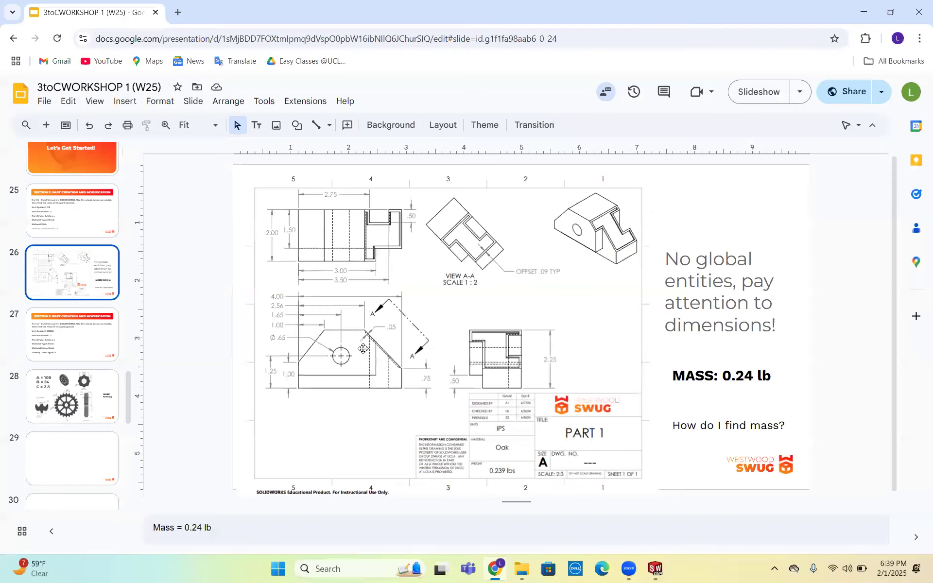
mouse_move(665, 572)
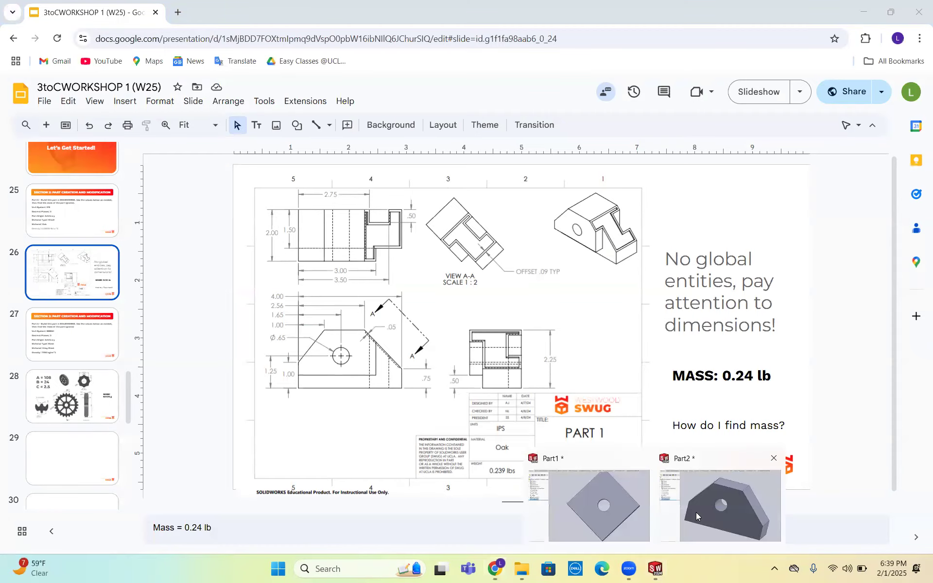
click(696, 513)
Step: Examine the block's right sloped face and front face from several angles
middle_drag(628, 400, 610, 425)
click(607, 419)
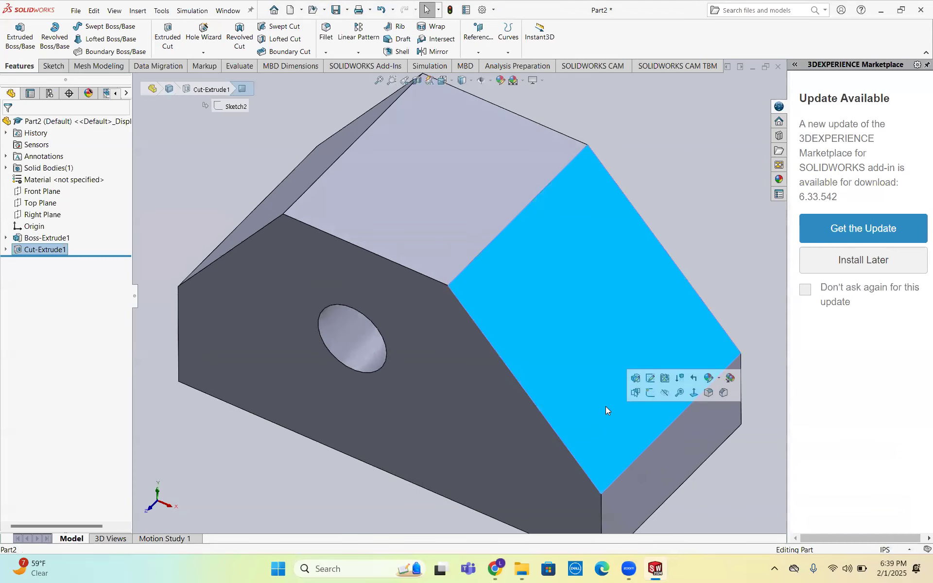
key(Escape)
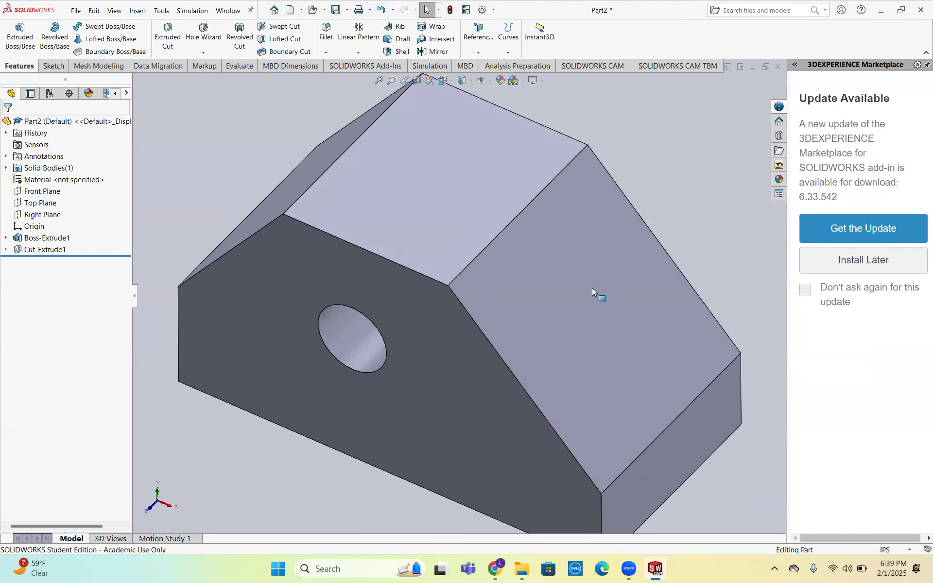
click(590, 290)
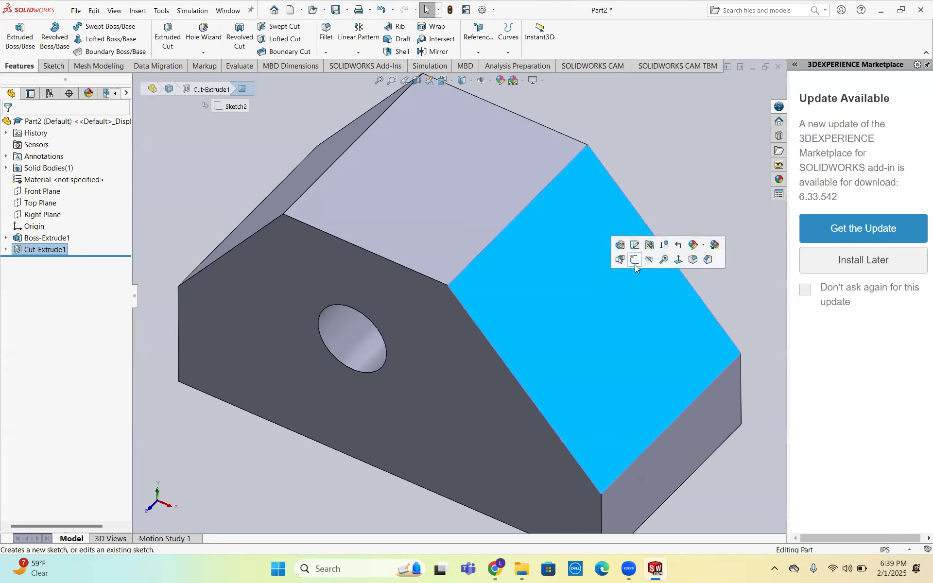
middle_drag(668, 343, 646, 316)
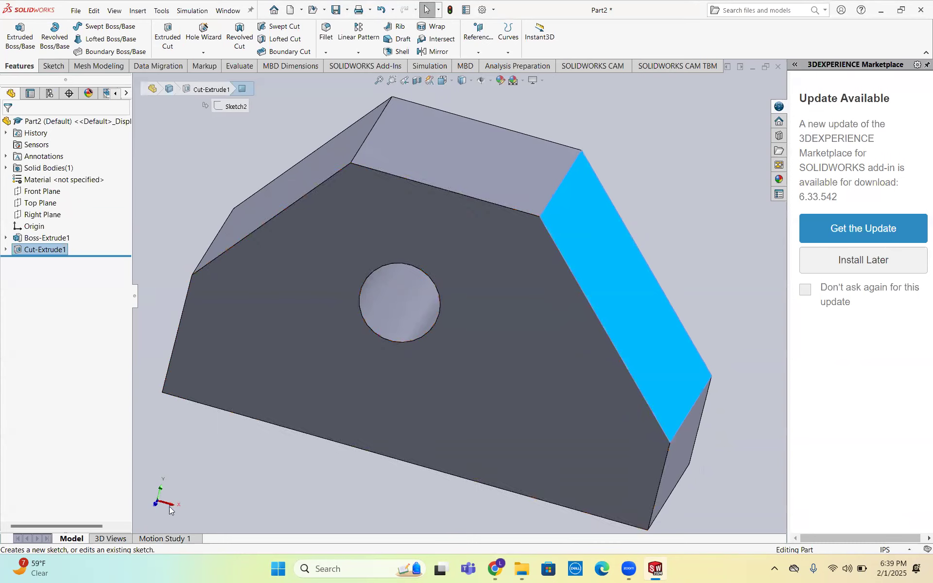
click(715, 221)
middle_drag(588, 302, 443, 436)
click(542, 327)
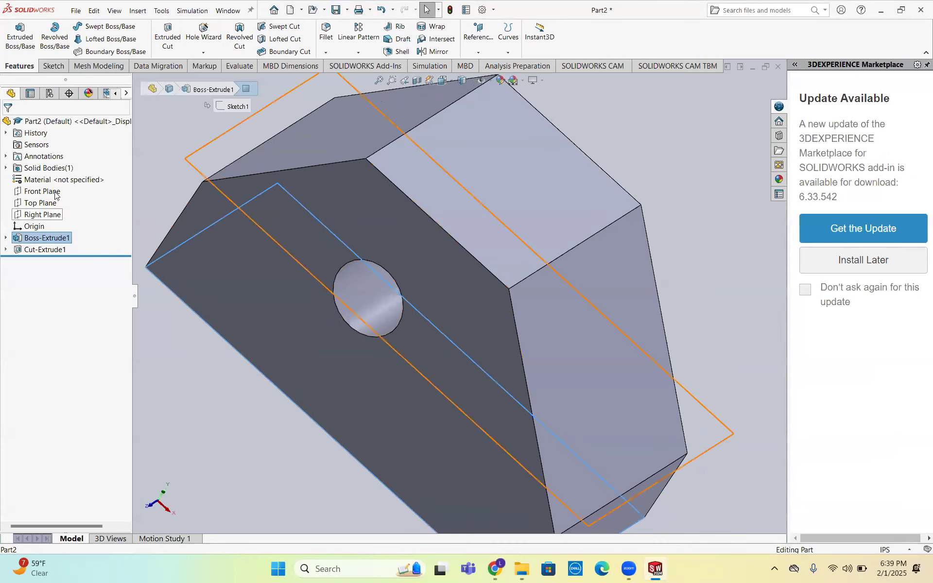
Step: Start a sketch on the Top Plane and draw two rectangles near the block's back-right and front-right corners, about 0.71 × 0.30 in and 0.45 × 0.44 in
click(42, 203)
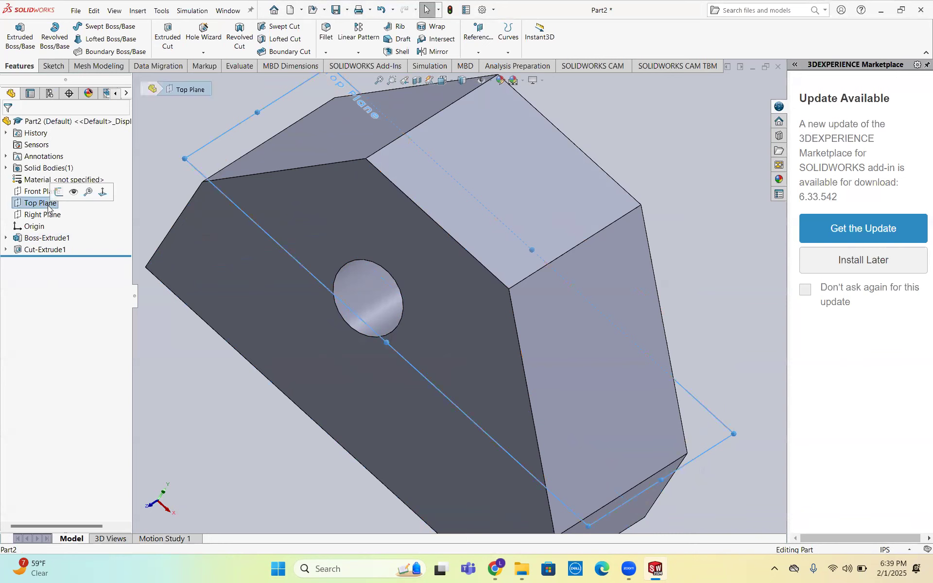
click(59, 192)
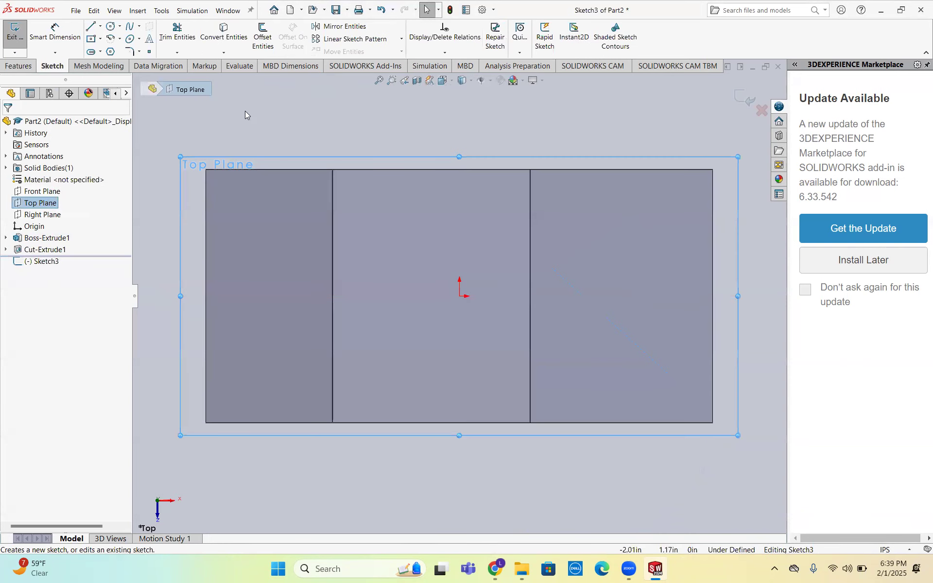
click(91, 38)
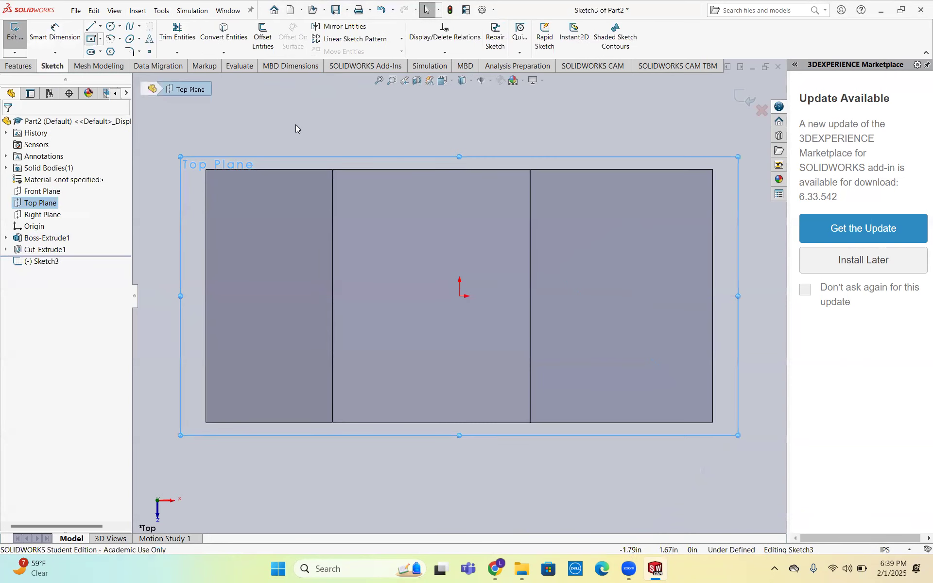
click(694, 189)
click(605, 226)
click(620, 347)
click(679, 403)
key(Escape)
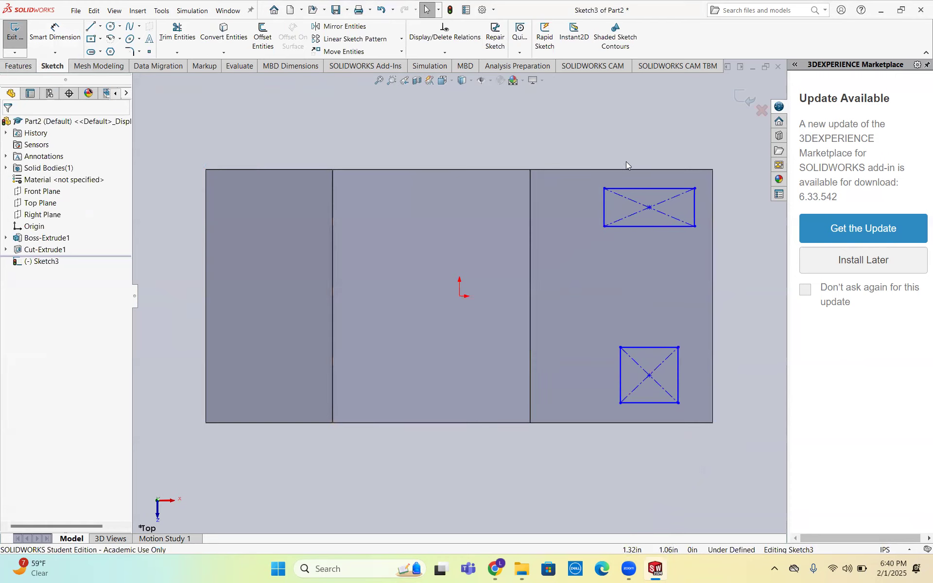
Step: Make the front rectangle's outer corner coincident with the block's front-right corner
click(678, 403)
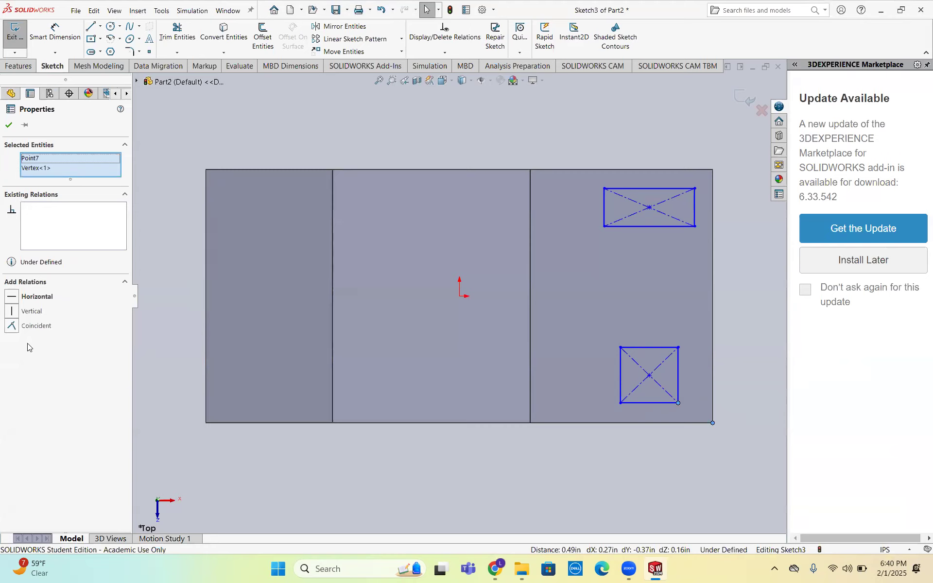
click(27, 326)
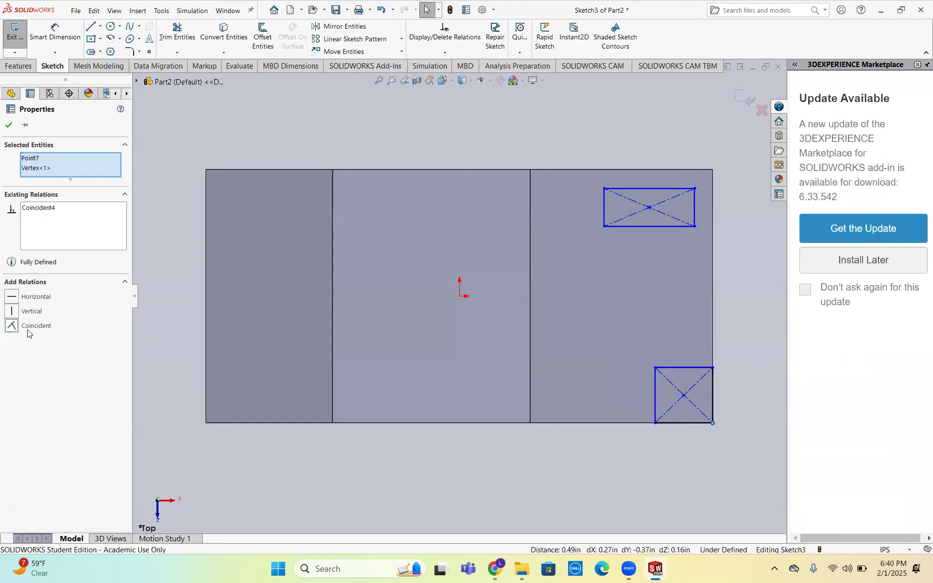
key(Escape)
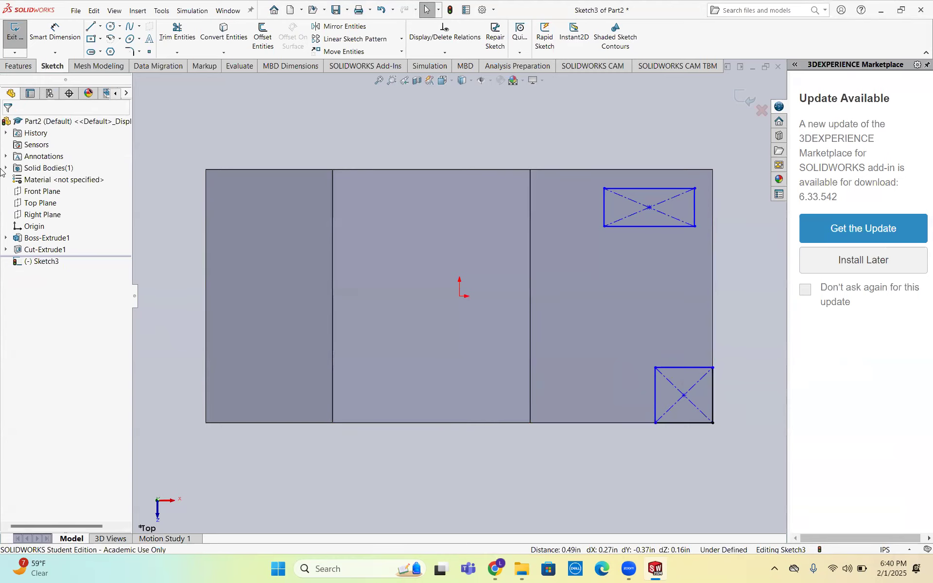
Step: Consult the Part 1 drawing in Chrome, return to SOLIDWORKS Part2, and dimension the front rectangle's left edge 3 in from the block's left edge
click(495, 570)
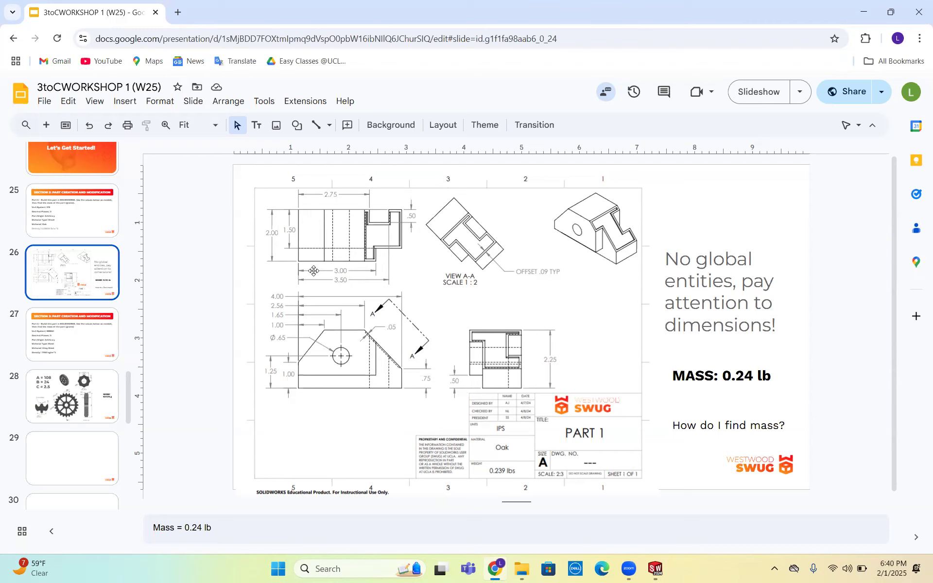
click(654, 570)
click(699, 508)
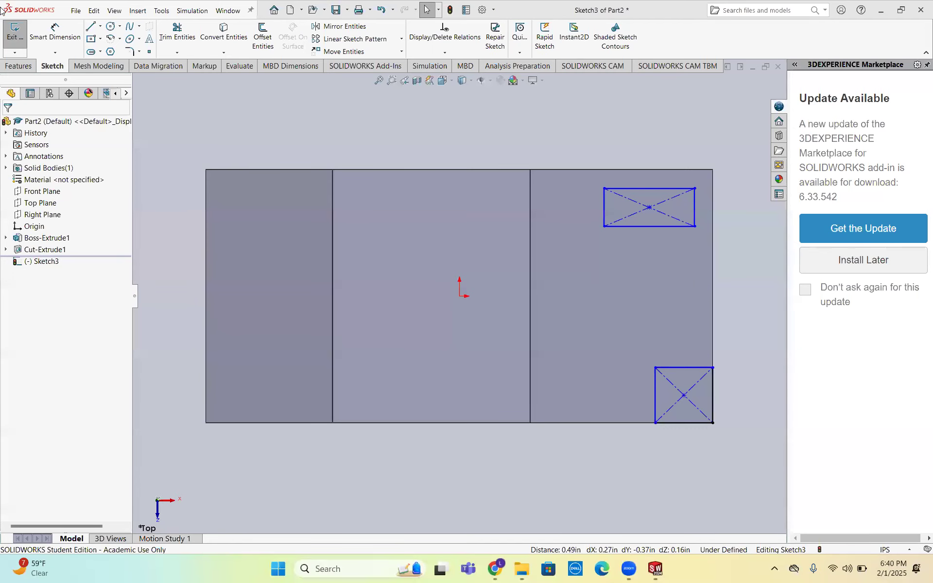
click(55, 33)
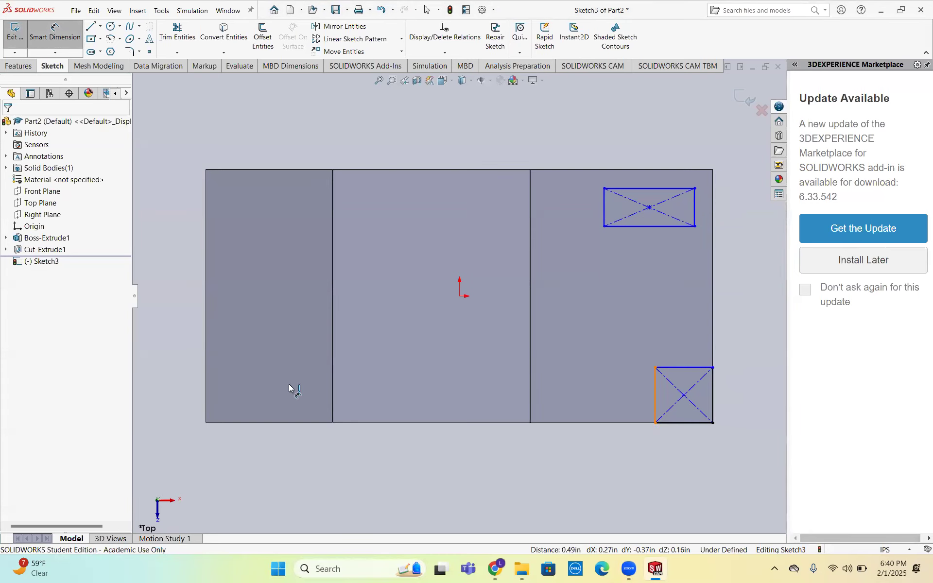
click(205, 402)
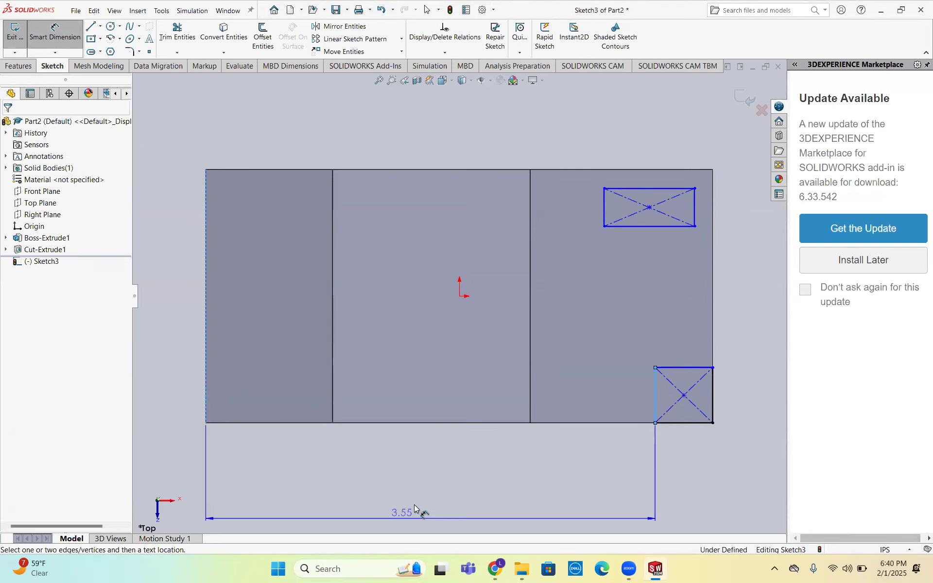
click(432, 489)
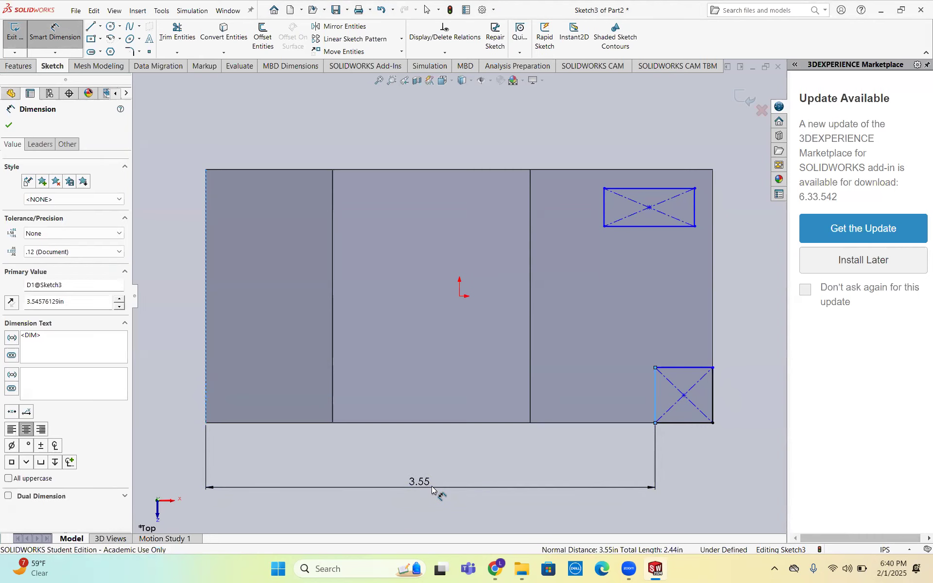
text(3)
key(Return)
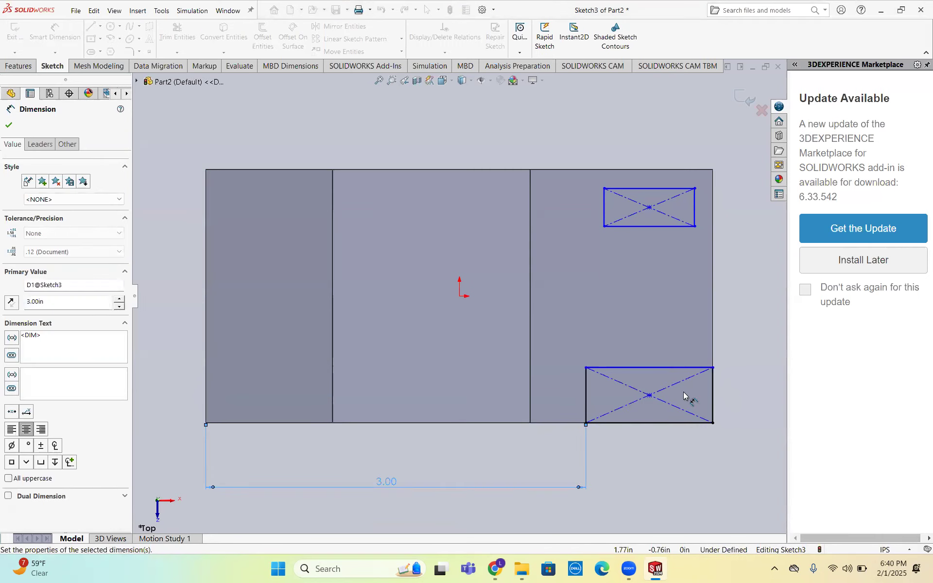
Step: Dimension the front rectangle's right side to 0.5 in
click(733, 382)
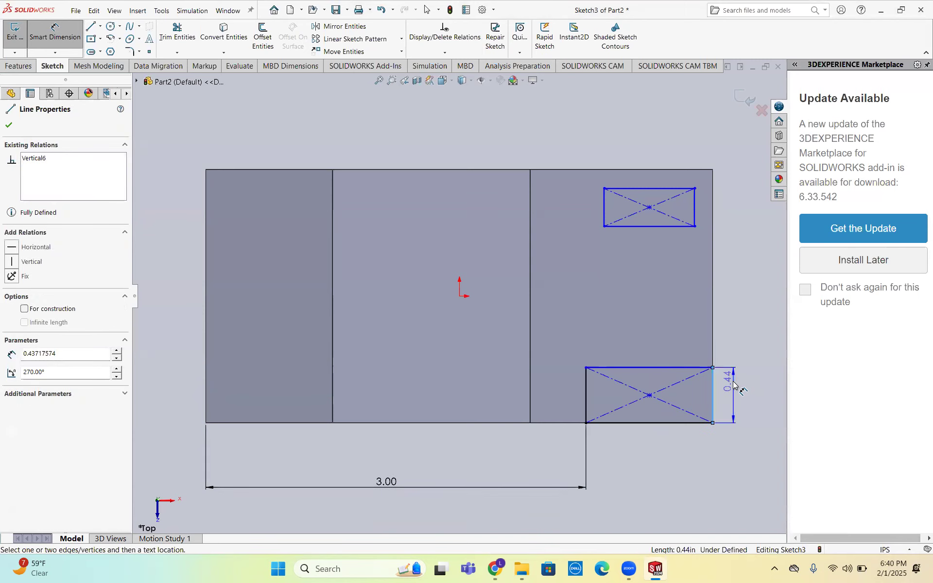
click(755, 402)
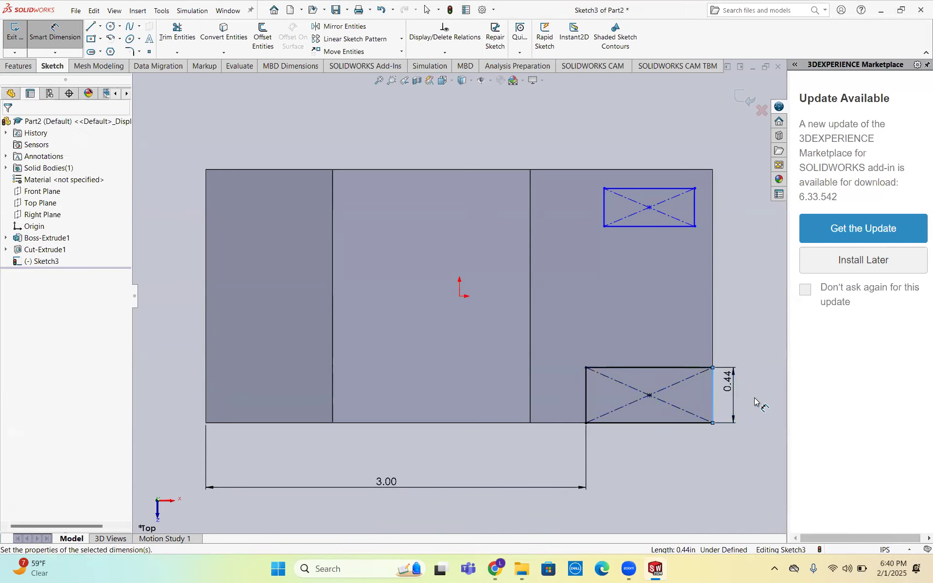
text(0.5)
key(Return)
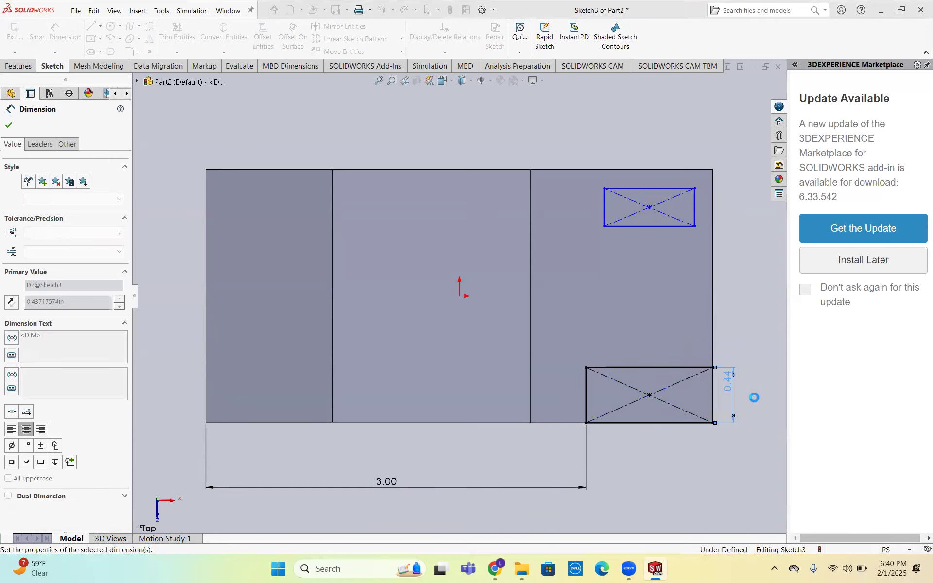
key(Escape)
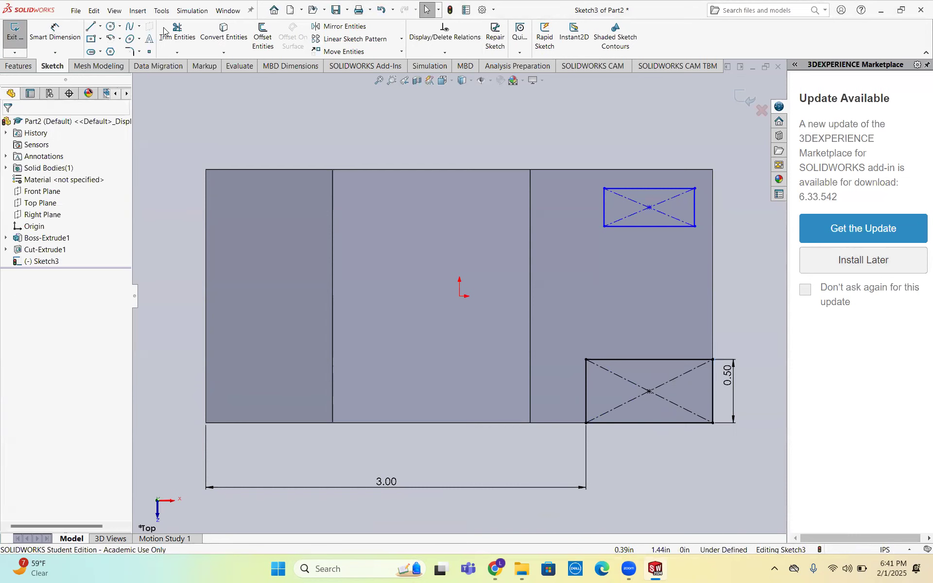
Step: Make the back rectangle's outer edge collinear with the block's back edge
click(666, 188)
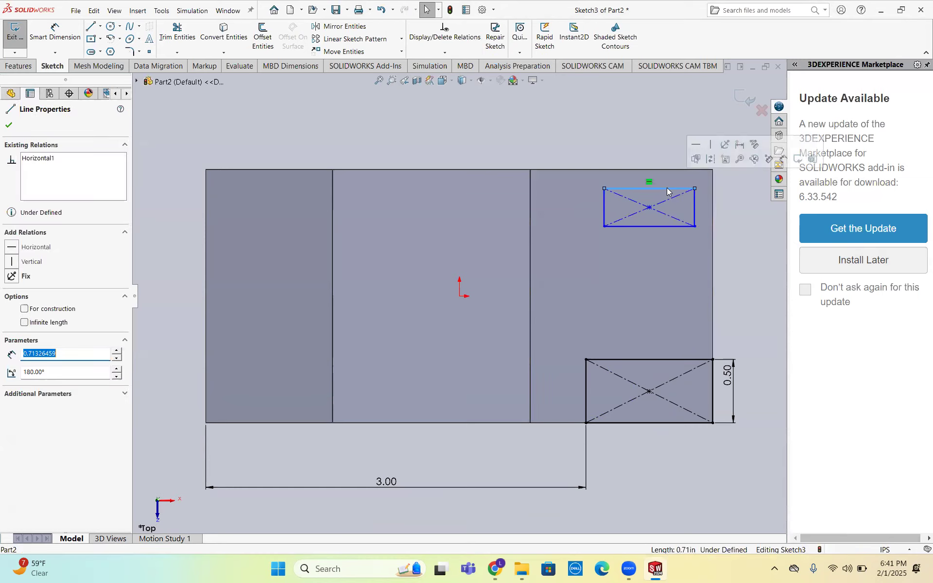
ctrl+click(636, 170)
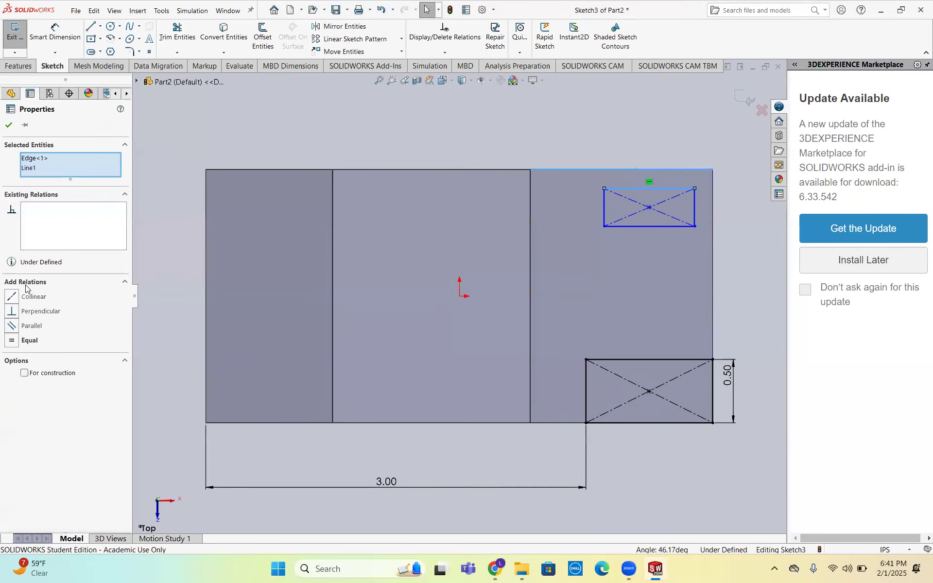
click(32, 296)
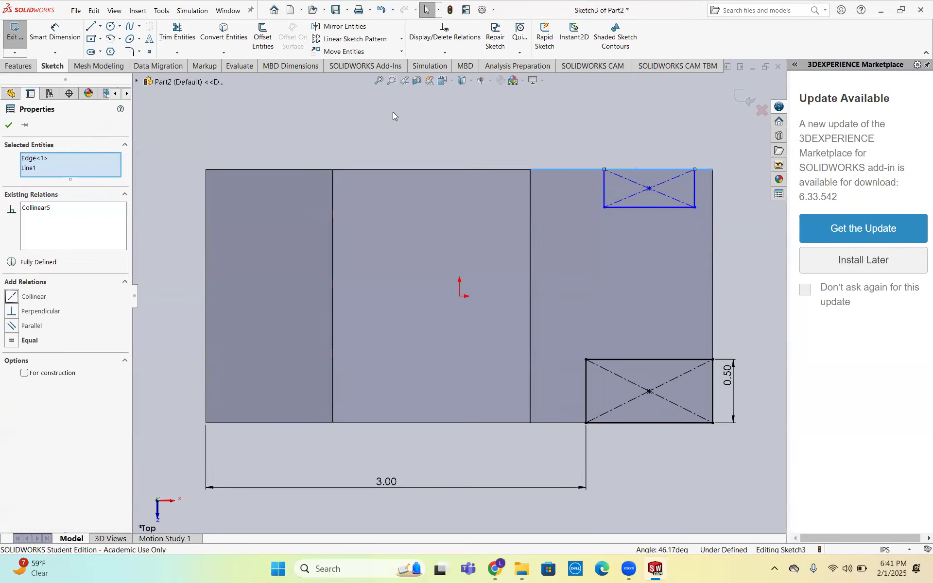
click(370, 131)
Step: Dimension the back rectangle's depth from the block's back edge to 0.5 in
click(55, 39)
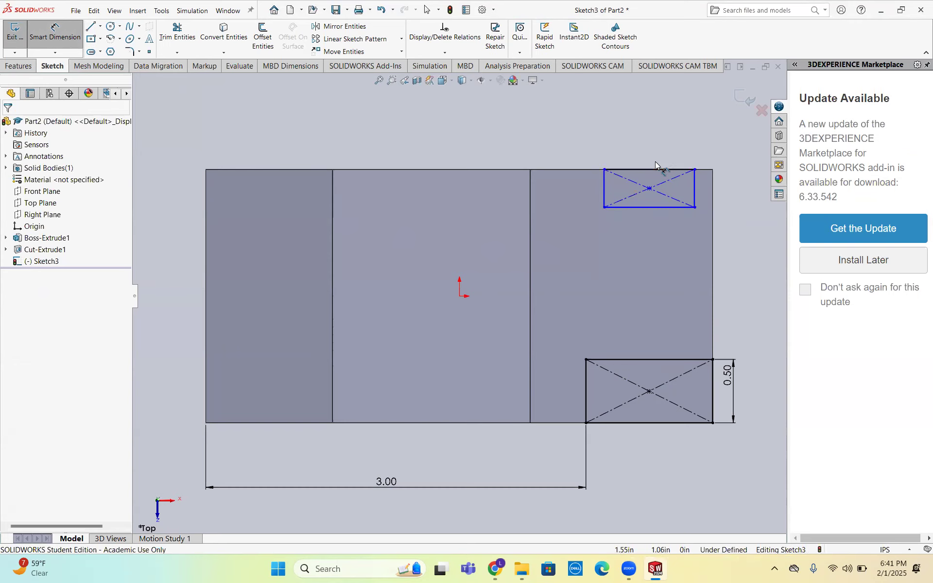
click(673, 170)
click(678, 207)
click(722, 194)
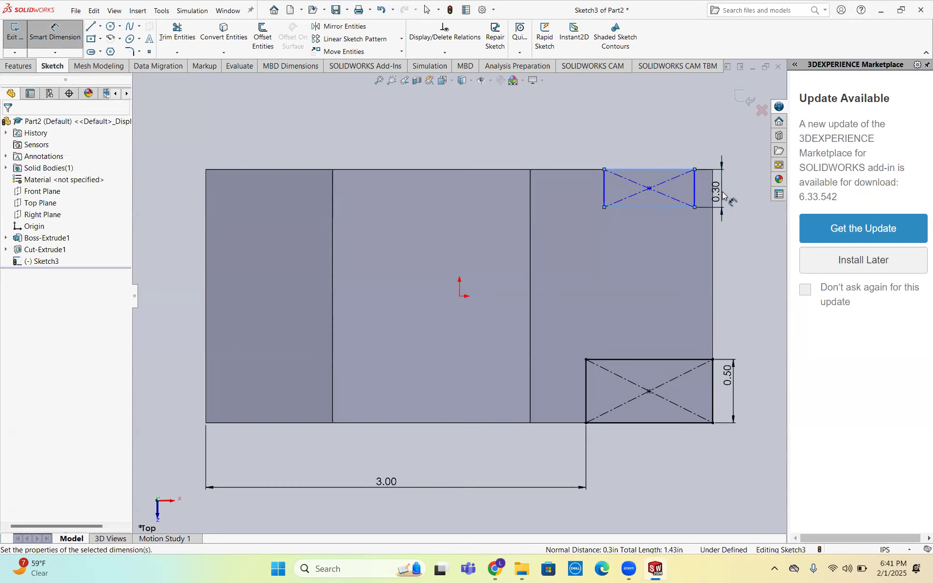
text(0.5)
key(Return)
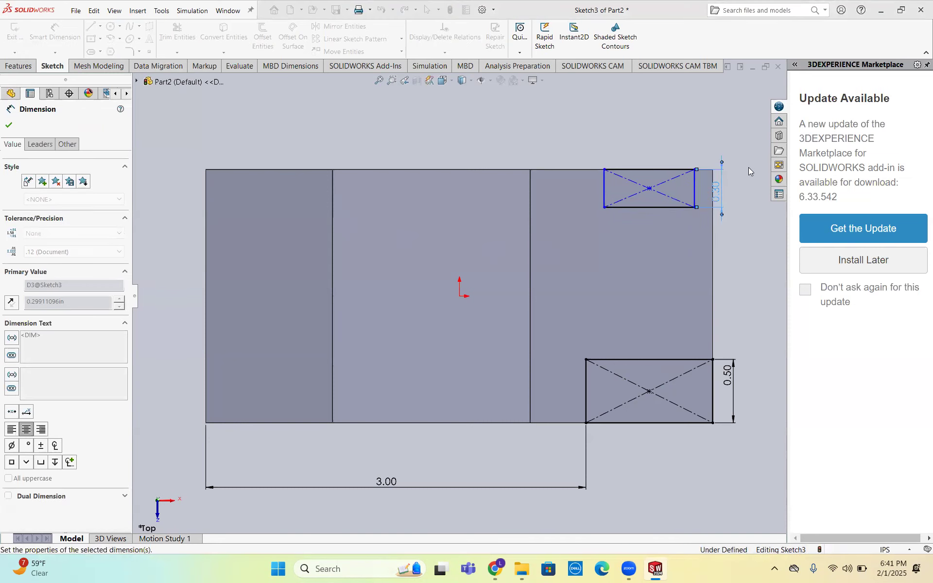
Step: Dimension the back rectangle's left side 2.75 in from the block's left edge
click(604, 214)
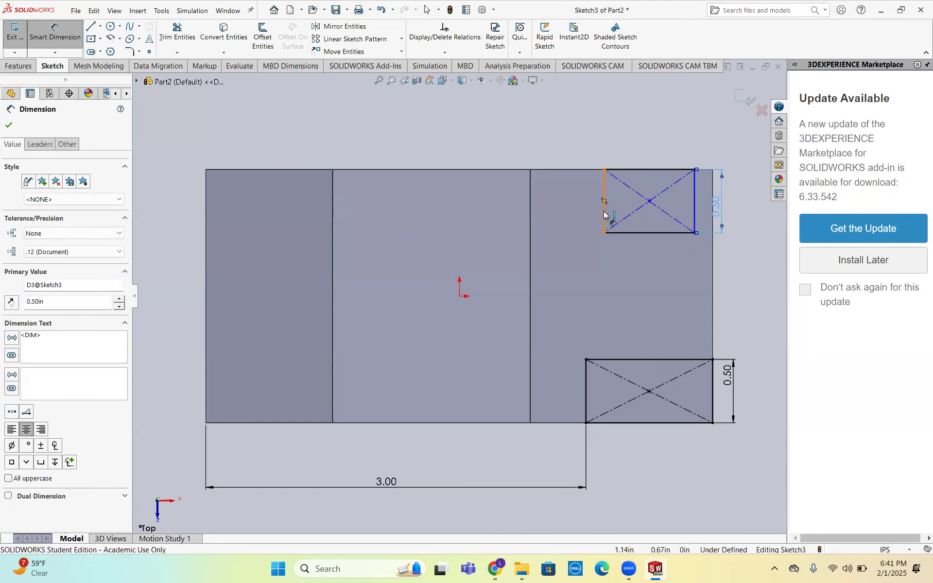
click(206, 229)
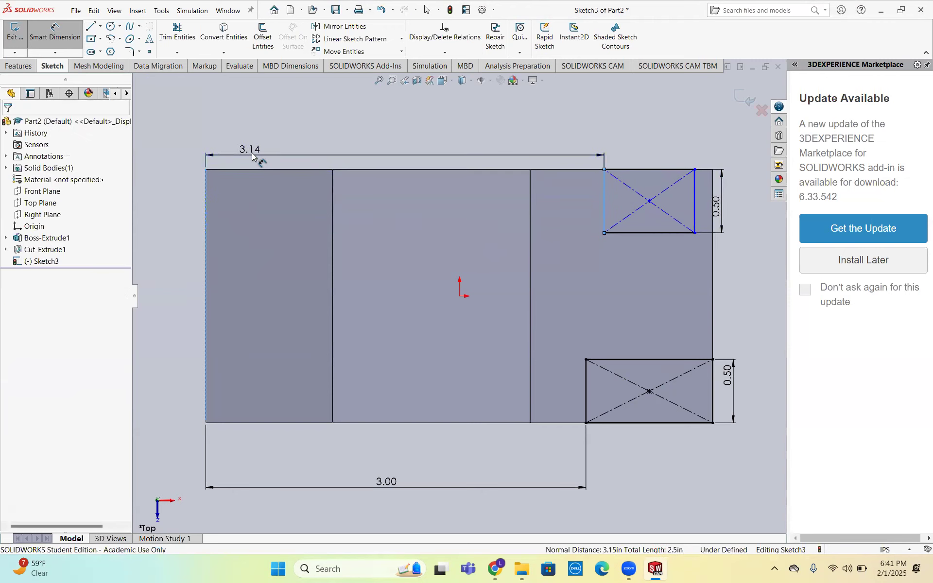
click(252, 156)
text(2.75)
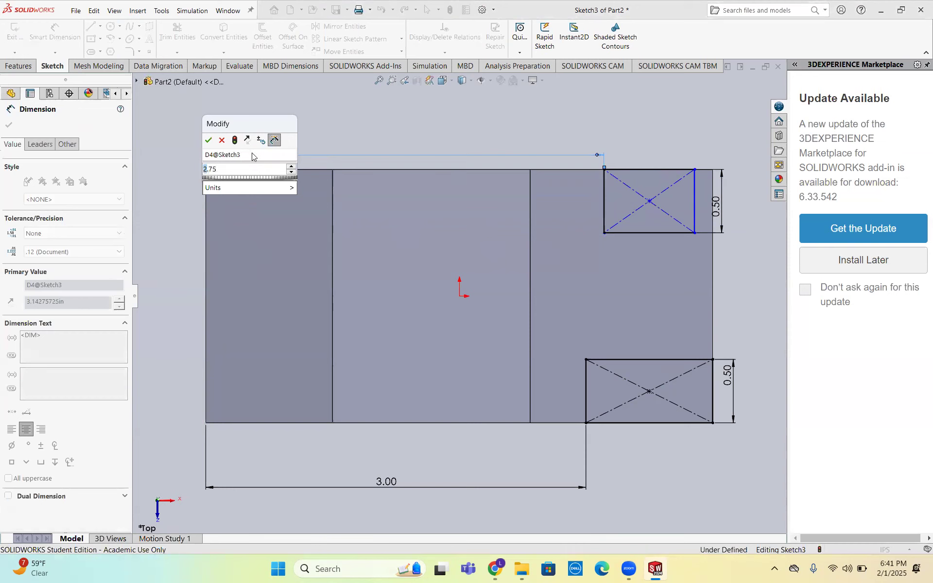
key(Return)
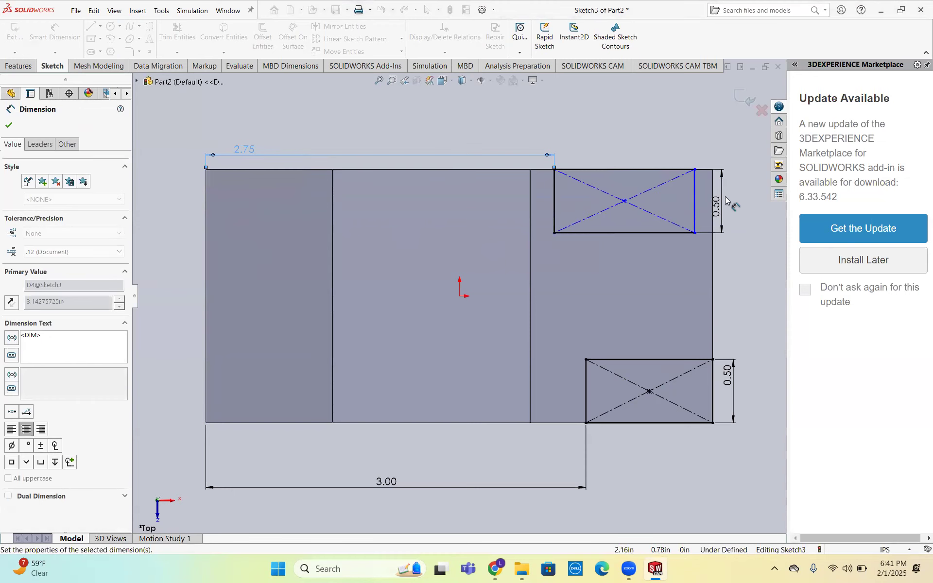
Step: Dimension the back rectangle's right side 3.5 in from the block's left edge
click(695, 206)
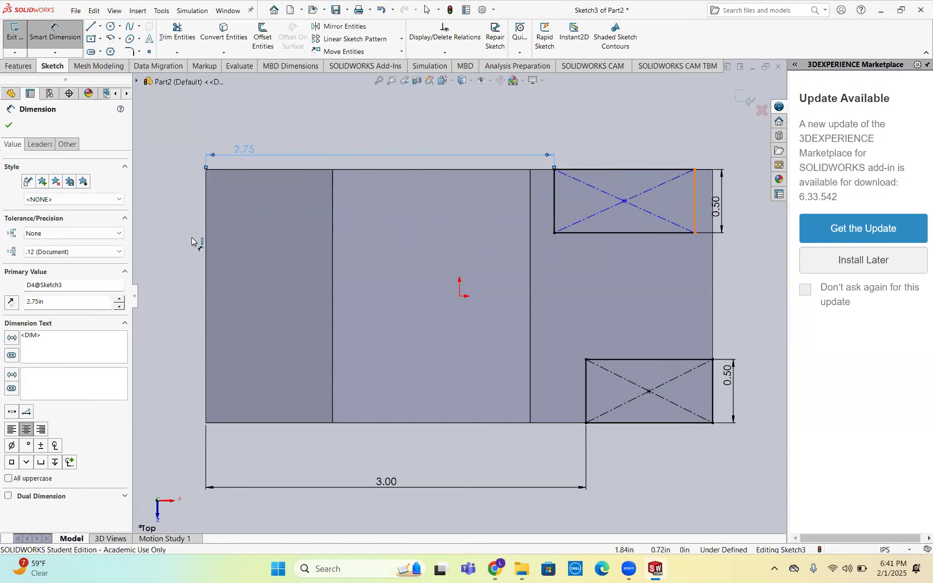
click(206, 237)
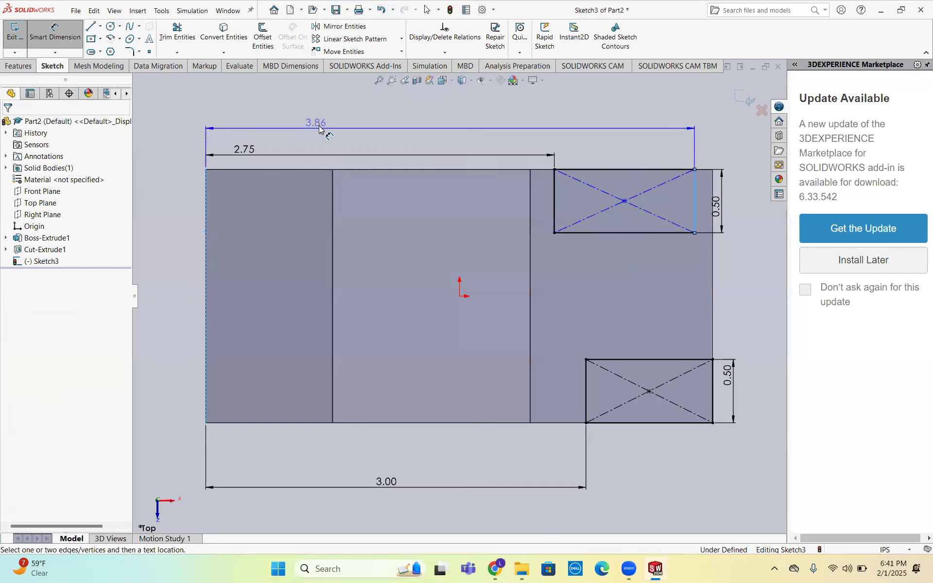
click(323, 129)
text(3.5)
key(Return)
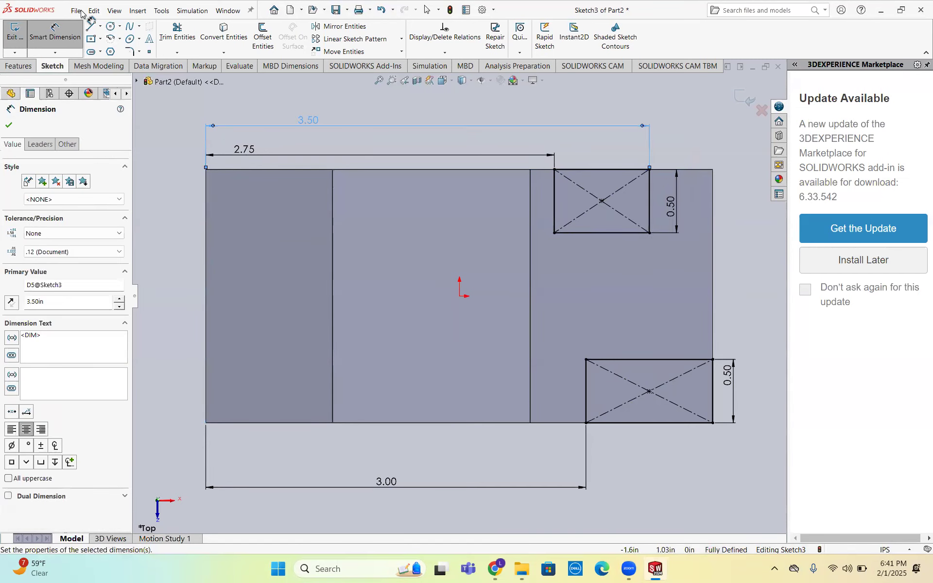
Step: Finish the two-rectangle sketch and cut both rectangles through the whole block with the Through All - Both end condition
middle_drag(409, 196, 396, 179)
middle_drag(416, 189, 455, 184)
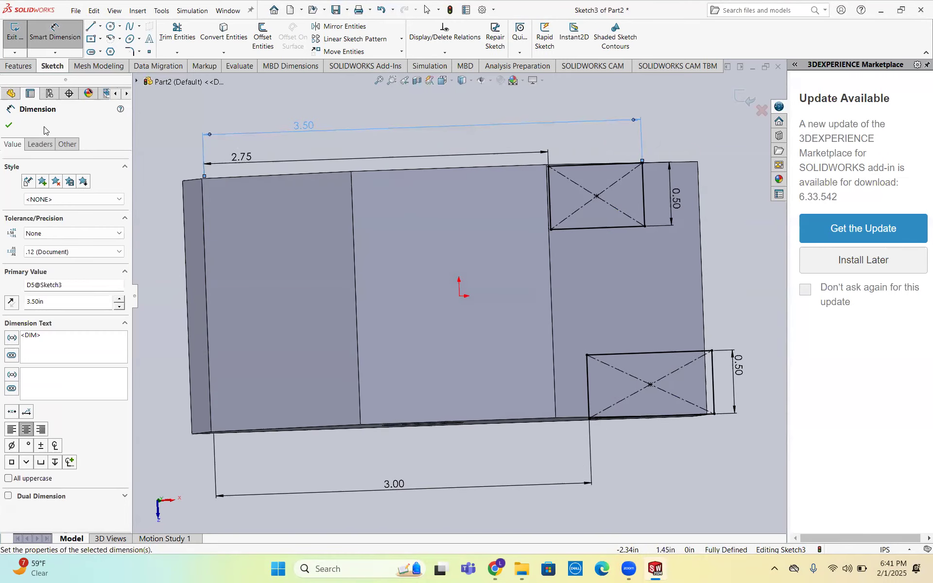
click(9, 125)
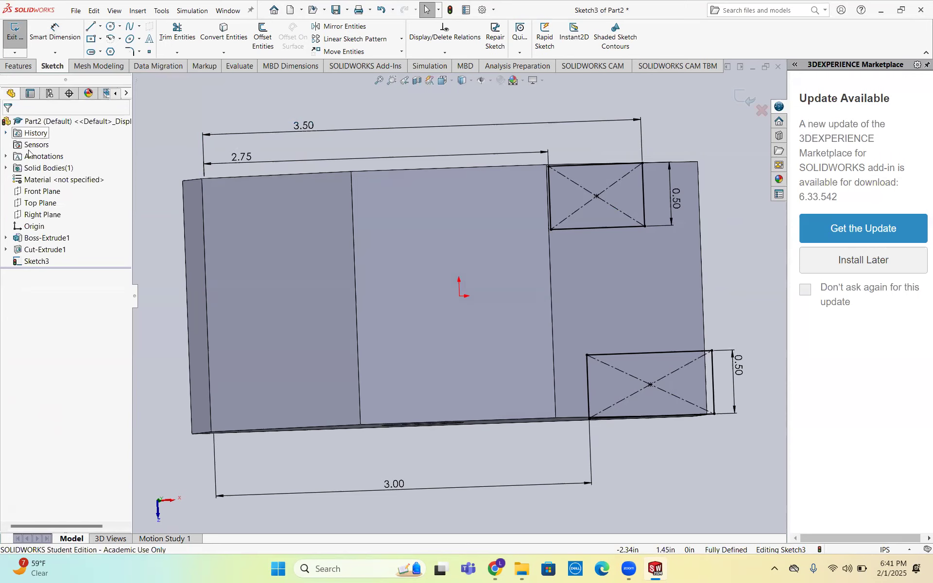
click(10, 40)
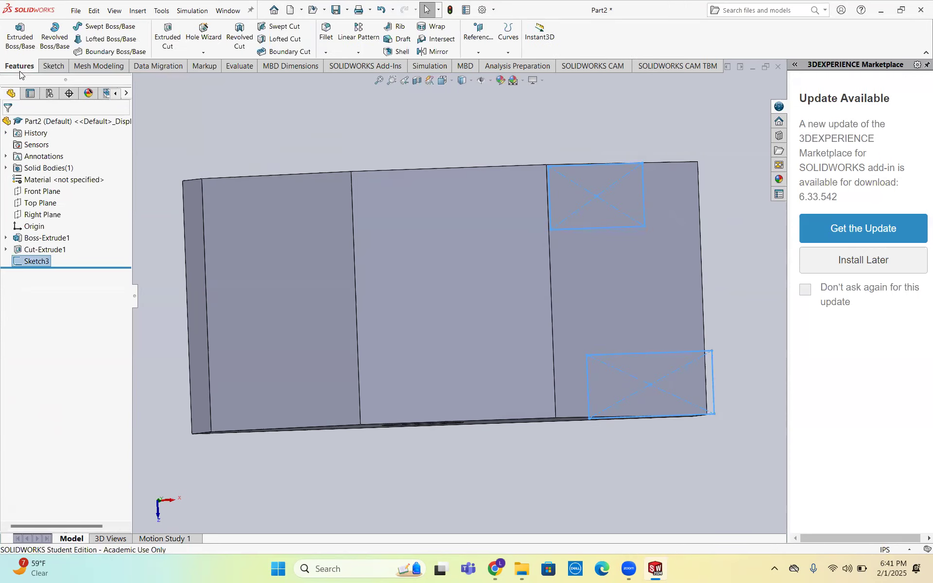
click(162, 28)
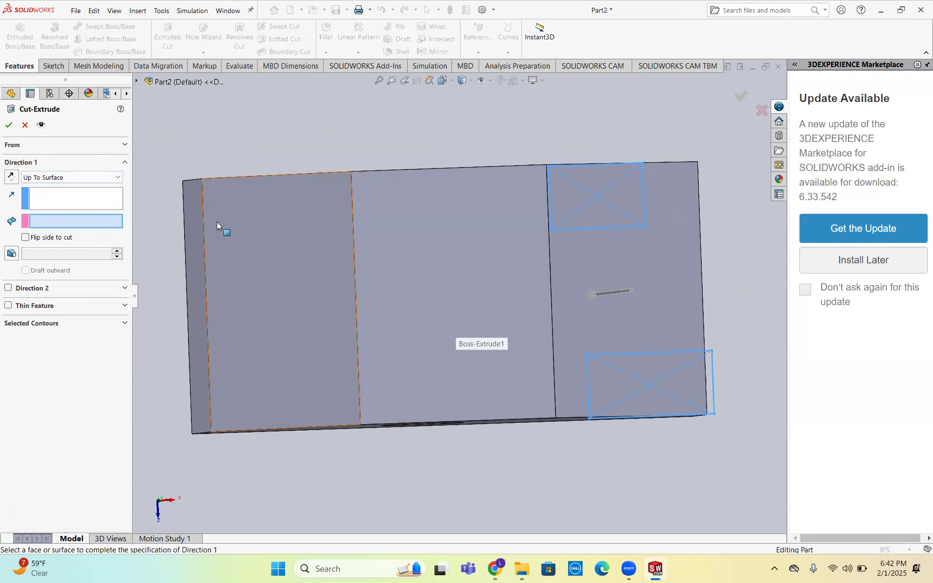
click(76, 178)
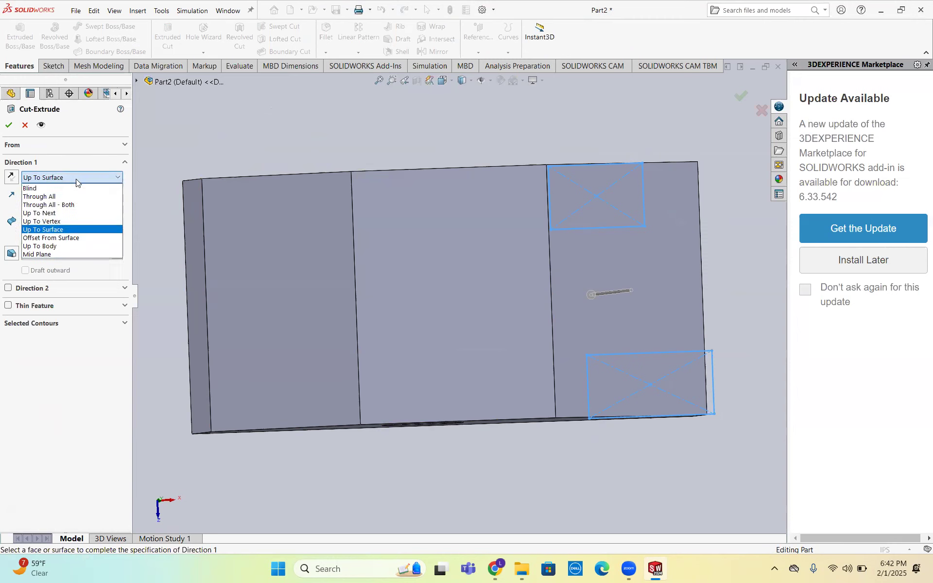
click(67, 206)
middle_drag(233, 246, 288, 178)
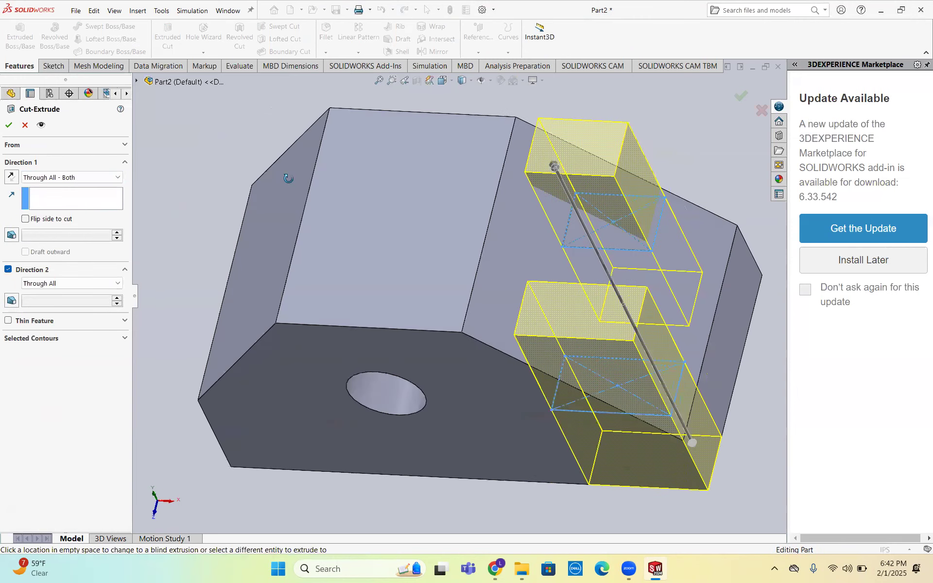
click(9, 124)
middle_drag(349, 189, 383, 204)
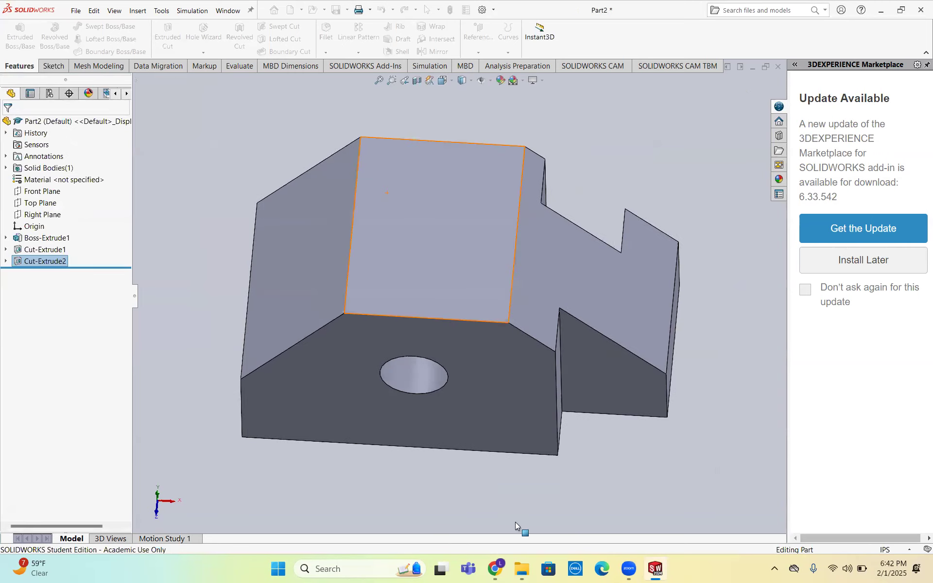
Step: Study the Part 1 drawing full screen in the browser's workshop slides and return to the Part2 model in SOLIDWORKS
click(494, 570)
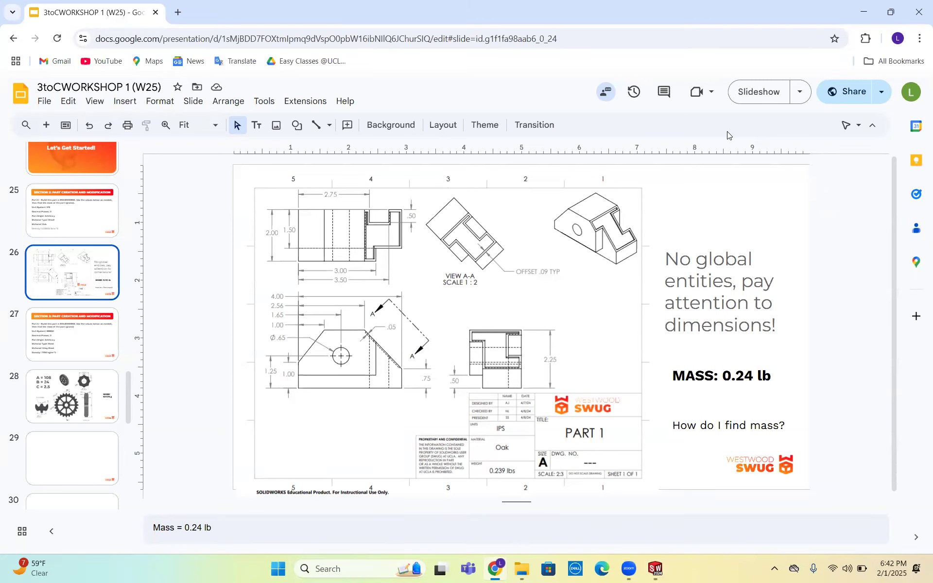
click(754, 92)
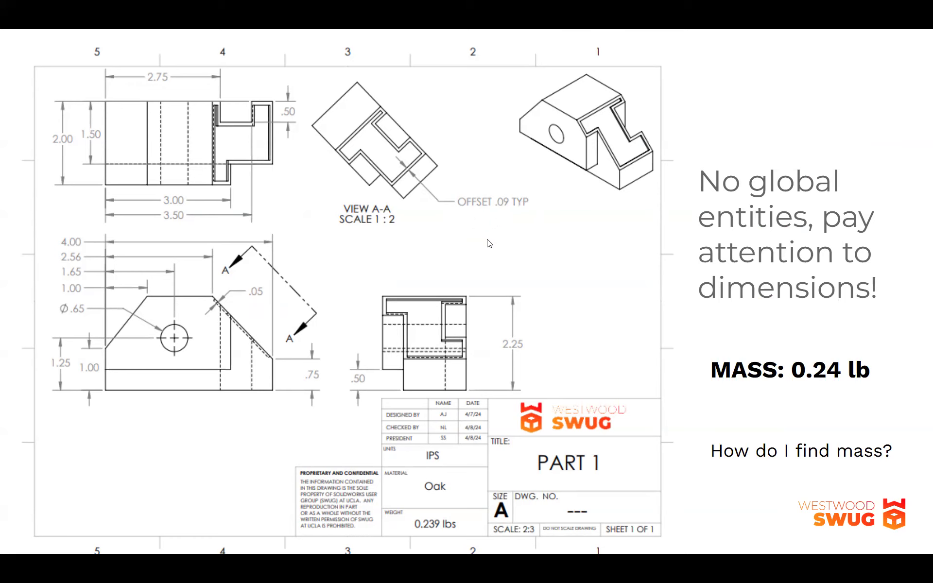
key(Escape)
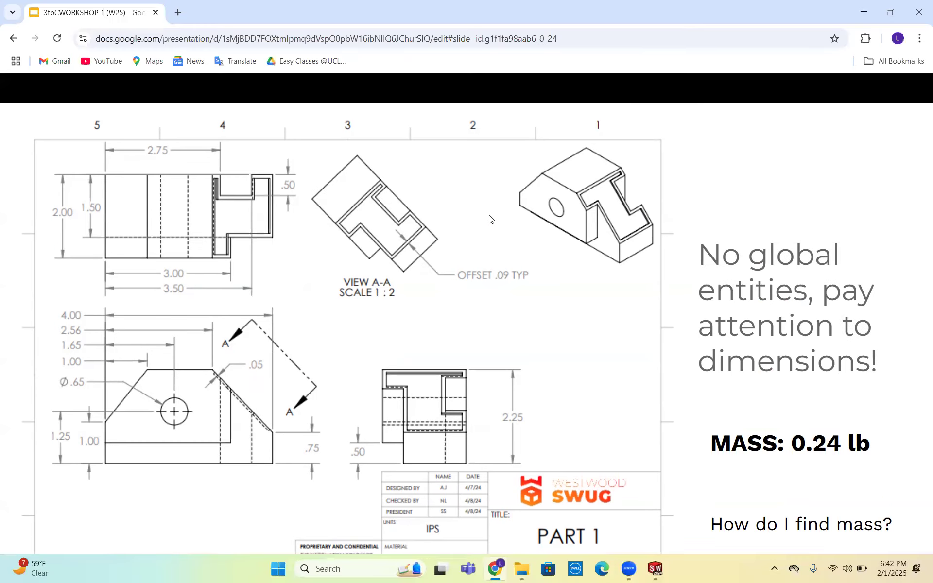
mouse_move(652, 566)
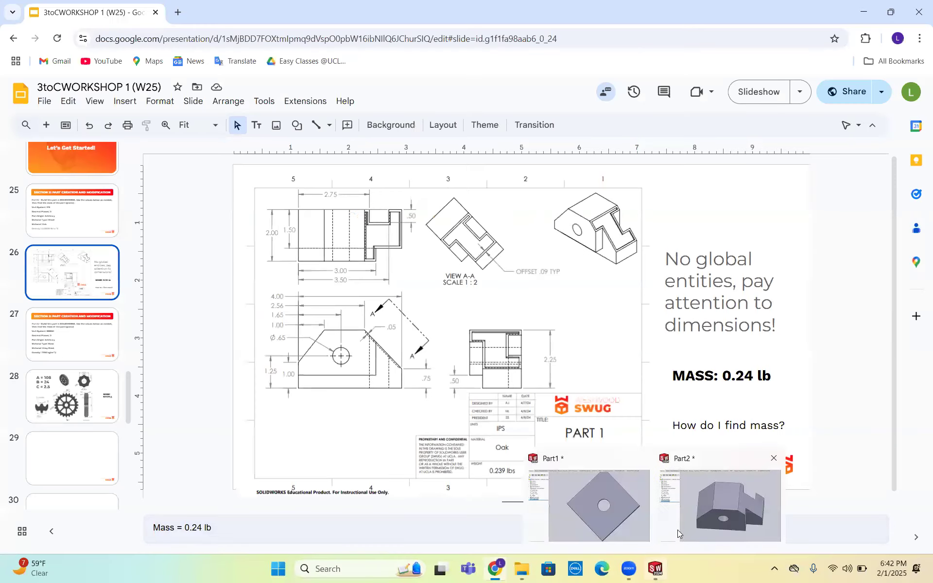
click(696, 511)
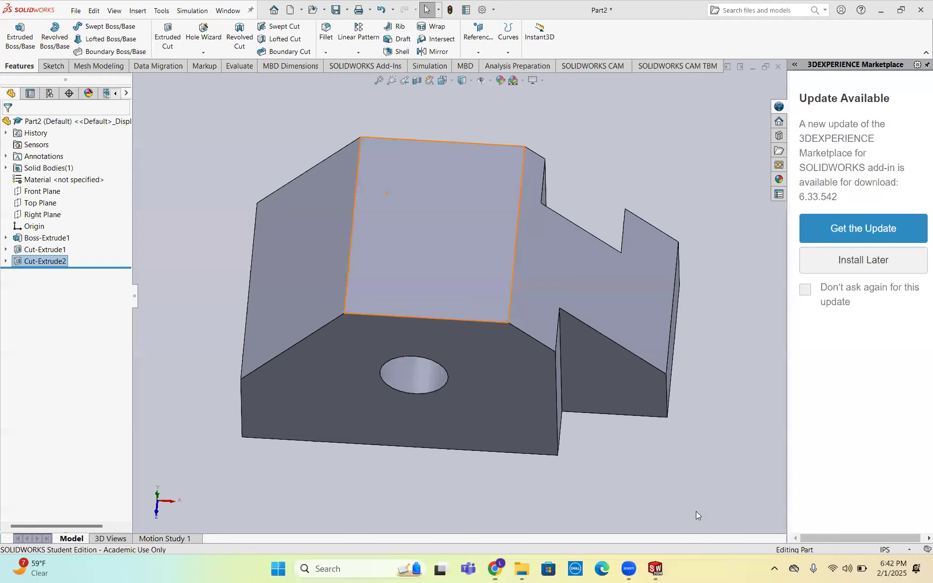
Step: Start a sketch on the notched sloped face and offset the face's outline inward by 0.09 in
click(611, 316)
click(599, 175)
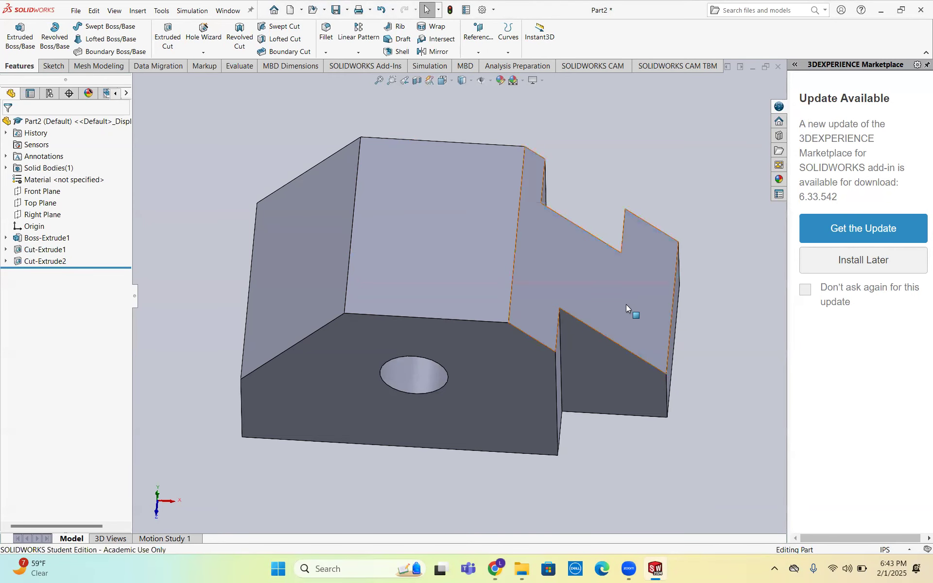
click(623, 302)
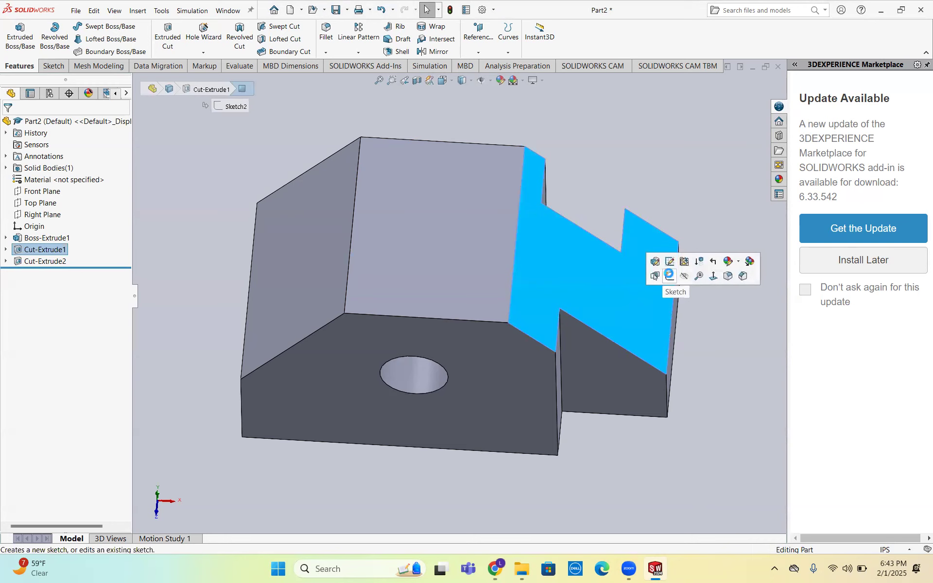
click(669, 275)
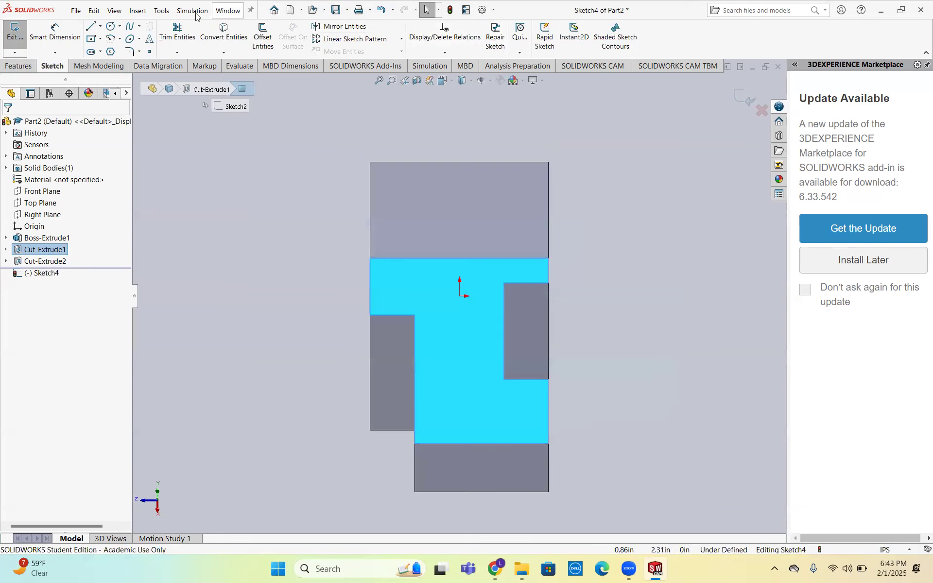
click(263, 36)
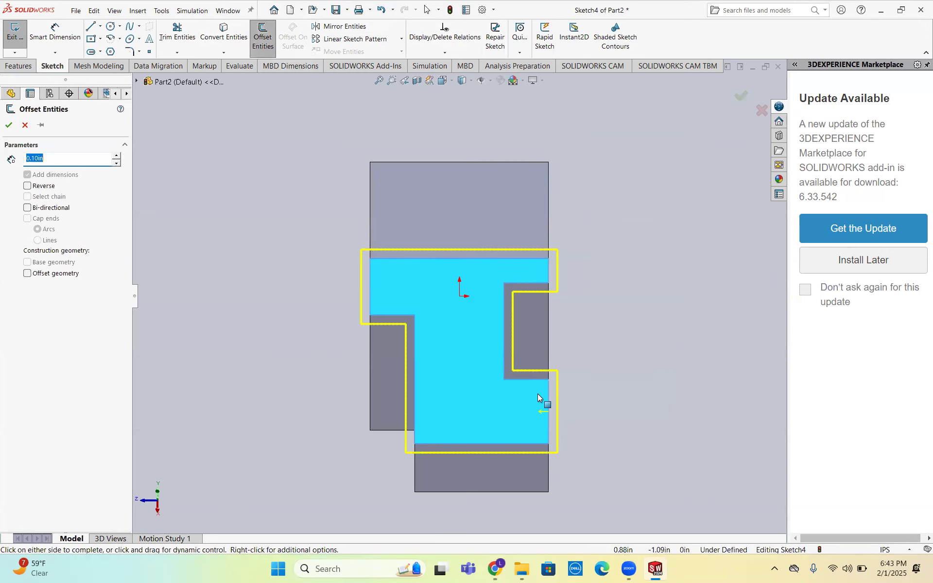
click(42, 188)
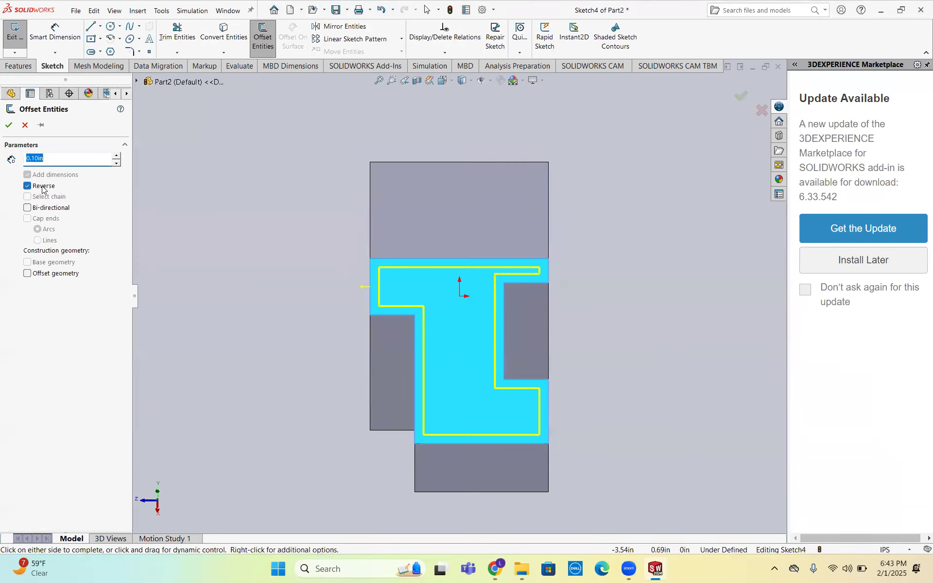
double_click(51, 156)
text(0.09)
key(Return)
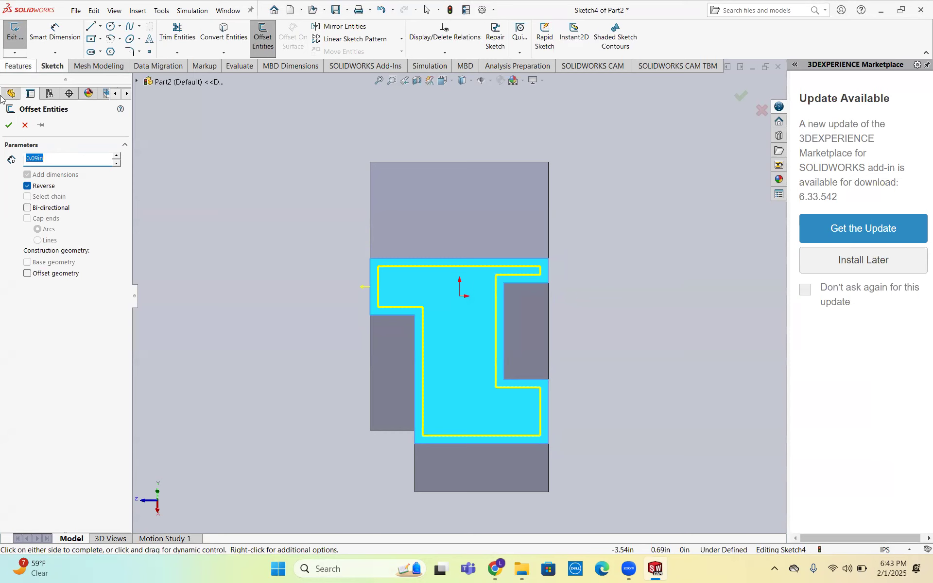
click(8, 126)
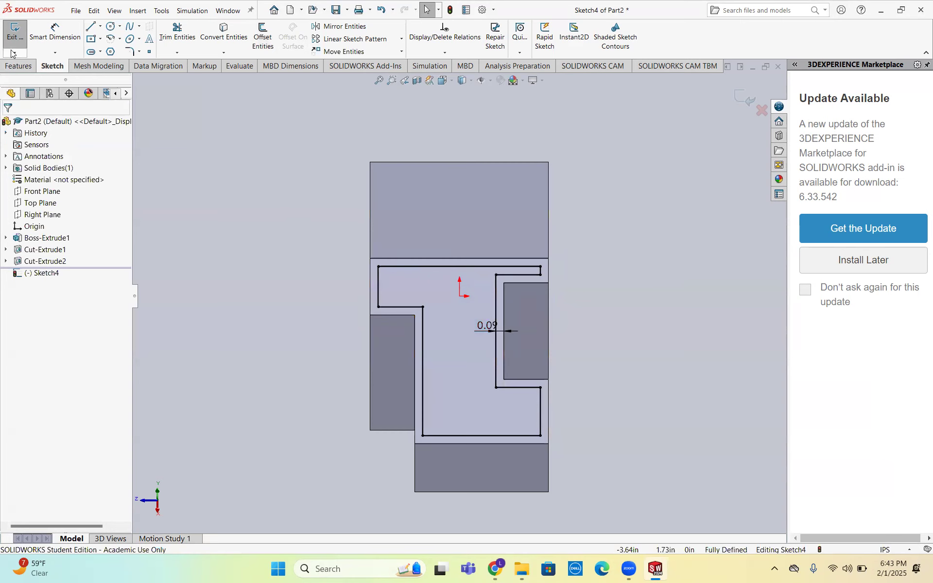
Step: Exit the offset sketch and start an Extruded Cut from it with a Blind end condition
click(15, 34)
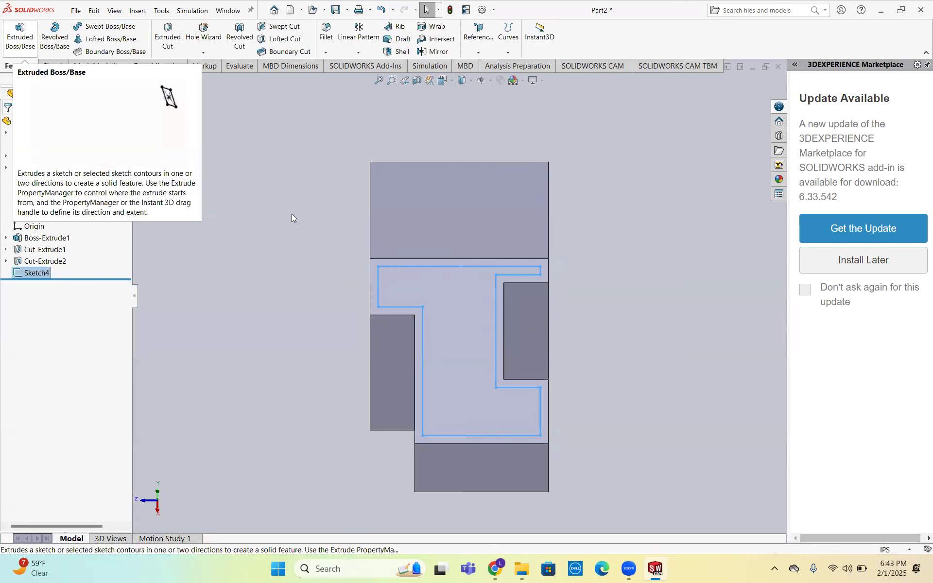
click(54, 66)
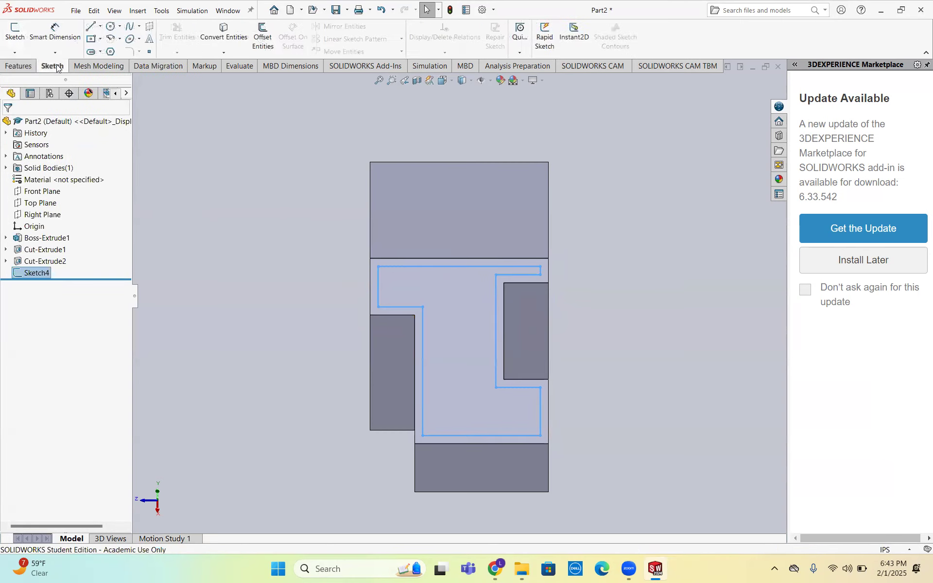
click(20, 66)
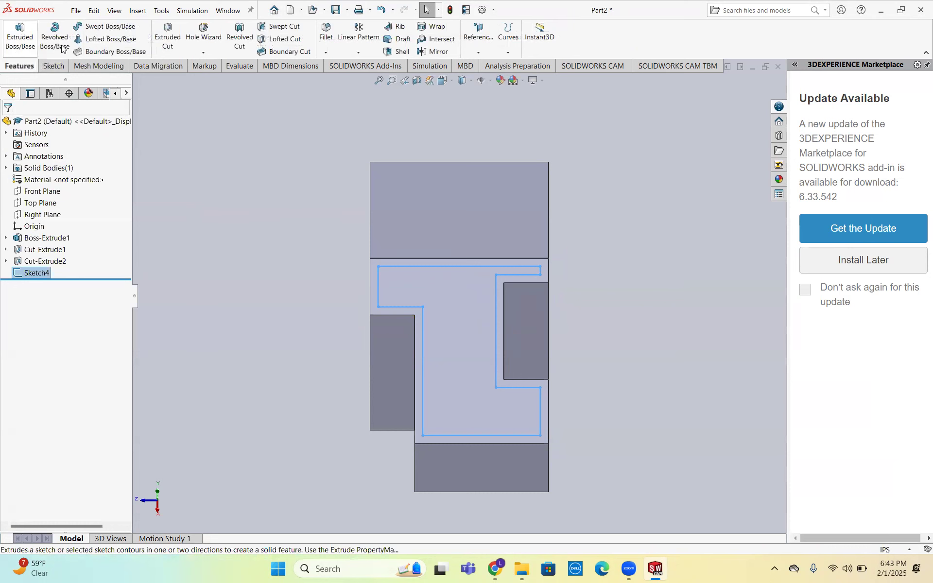
click(162, 45)
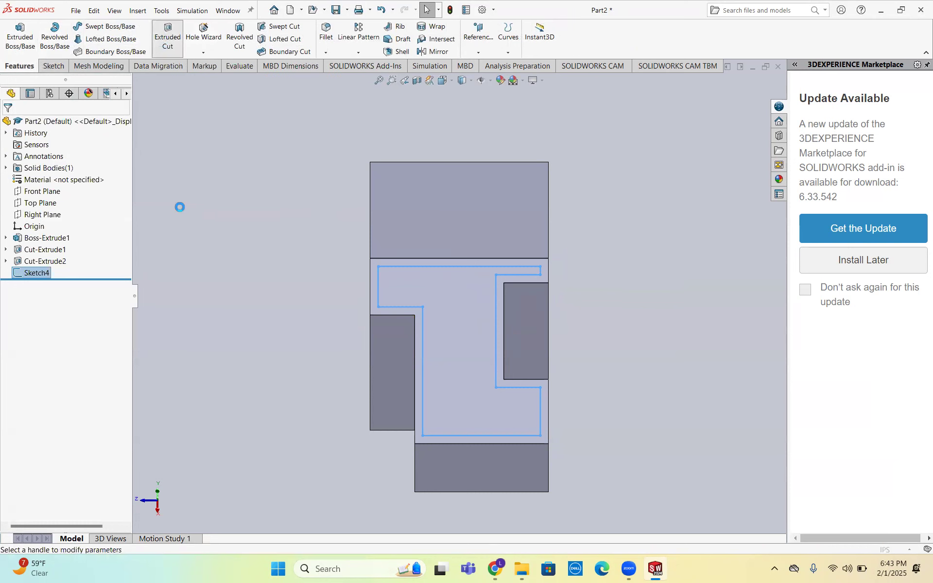
click(30, 178)
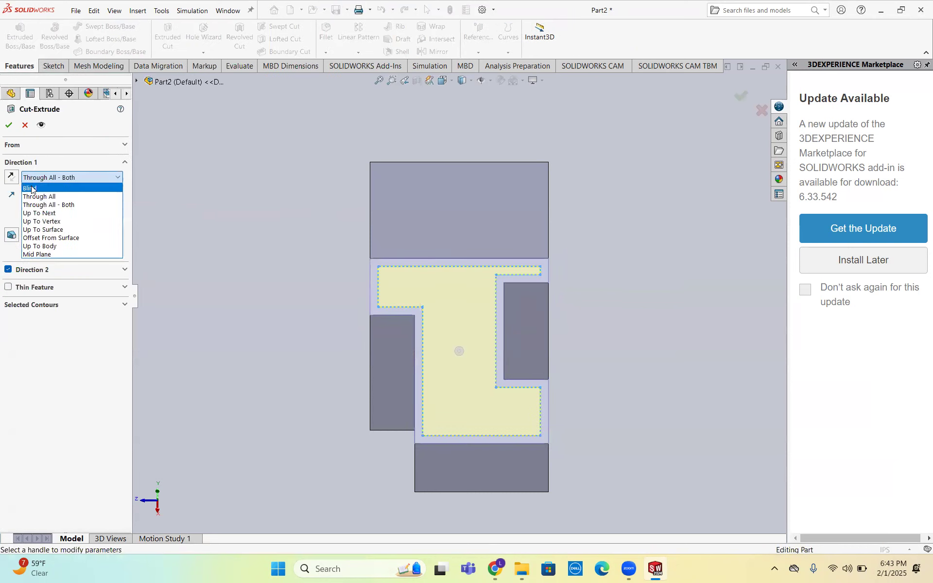
click(35, 190)
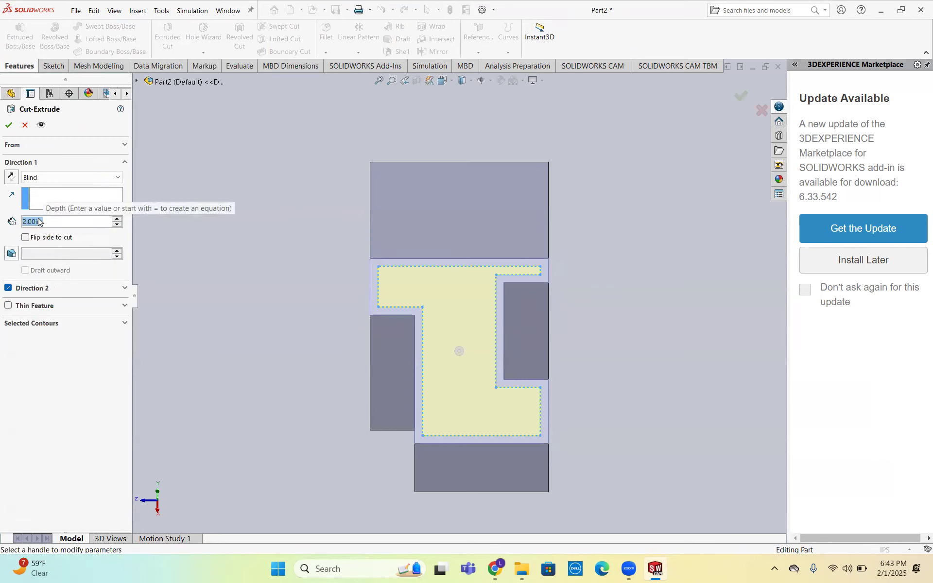
Step: Look up the sloped face's recess depth on the Part 1 drawing in the browser slides and return to SOLIDWORKS
click(488, 569)
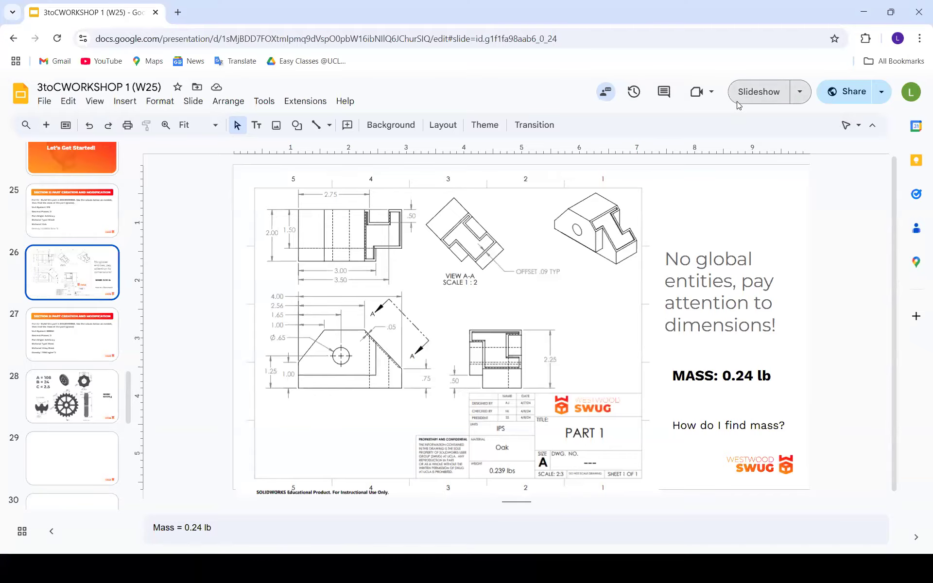
click(738, 101)
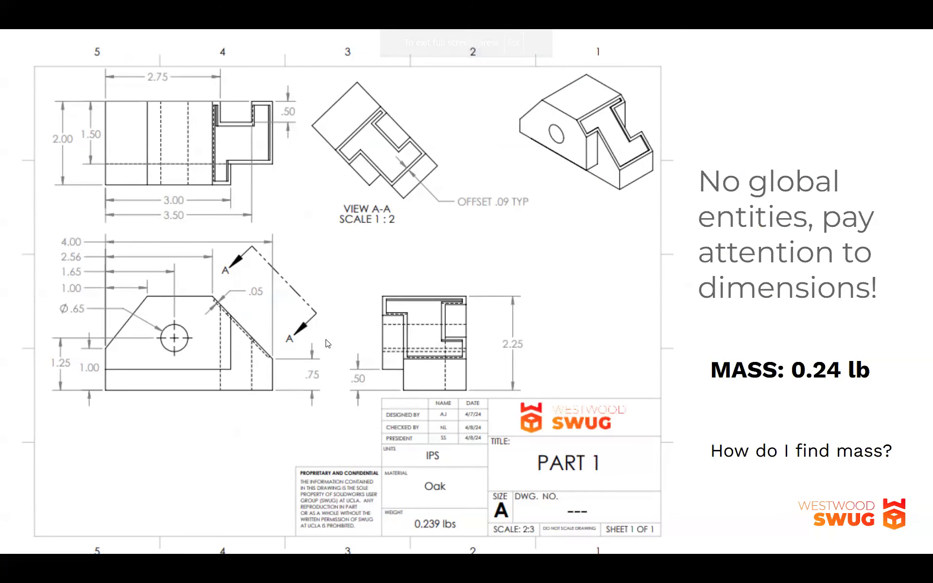
key(Escape)
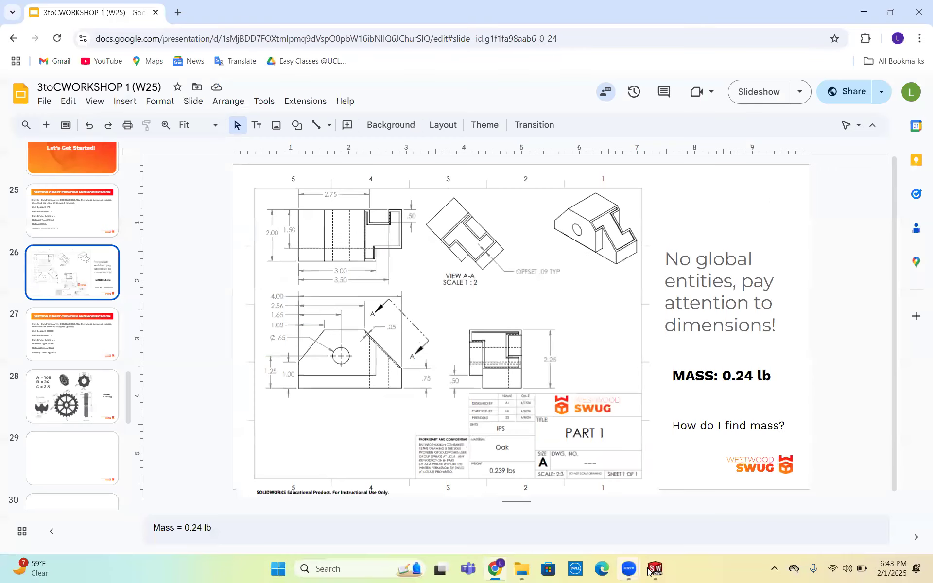
click(656, 569)
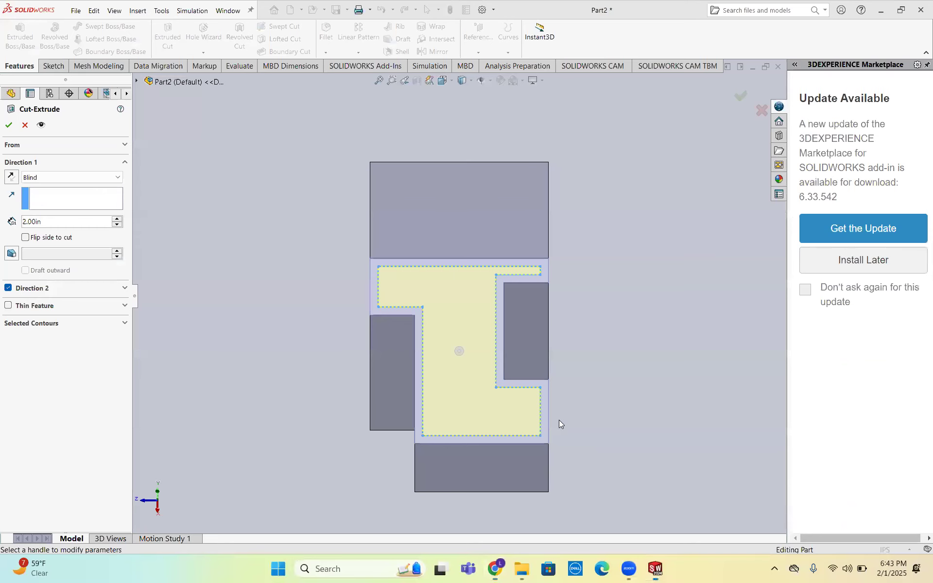
Step: Set the cut depth to 0.05 in and complete the recess in the sloped face
double_click(46, 222)
text(0.05)
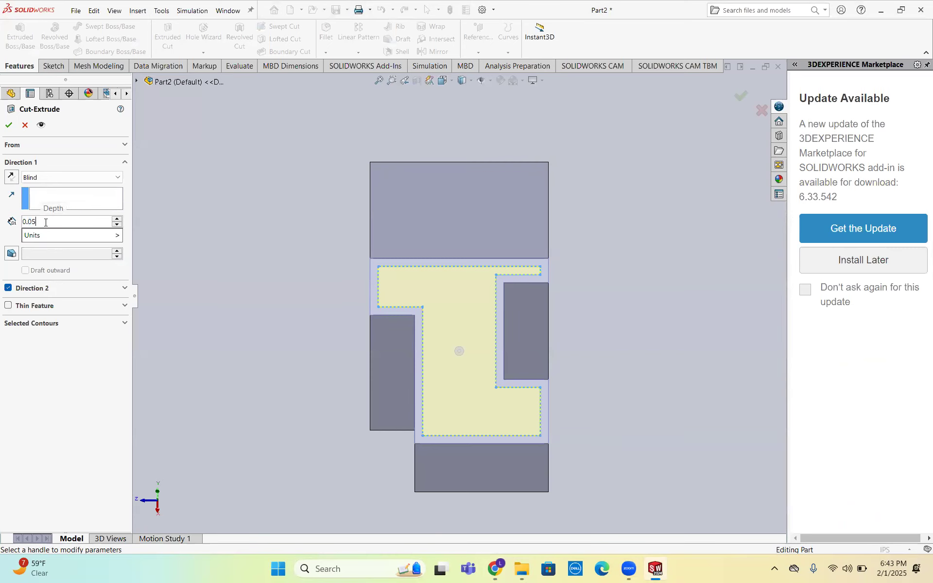
key(Return)
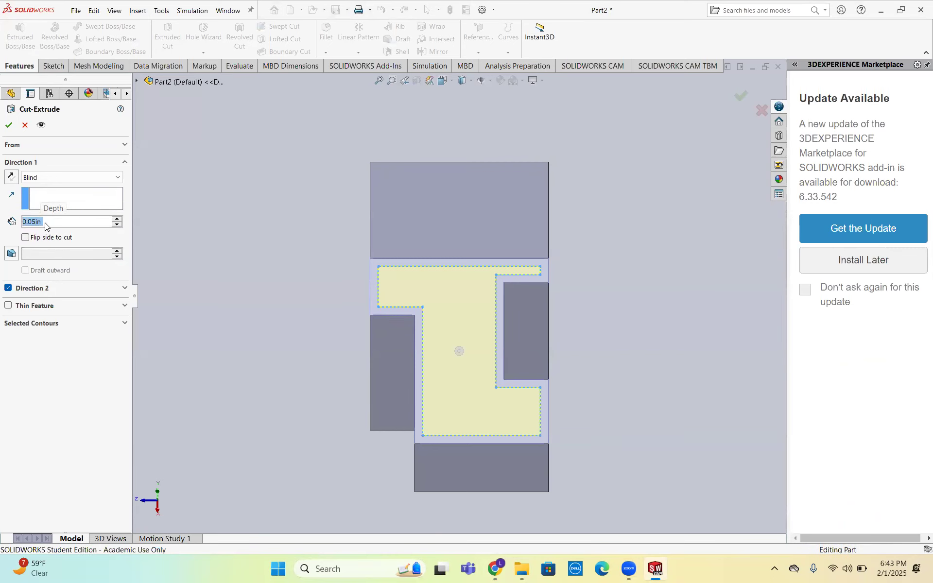
key(Return)
mouse_move(304, 267)
middle_down()
mouse_move(346, 262)
mouse_move(316, 264)
middle_up()
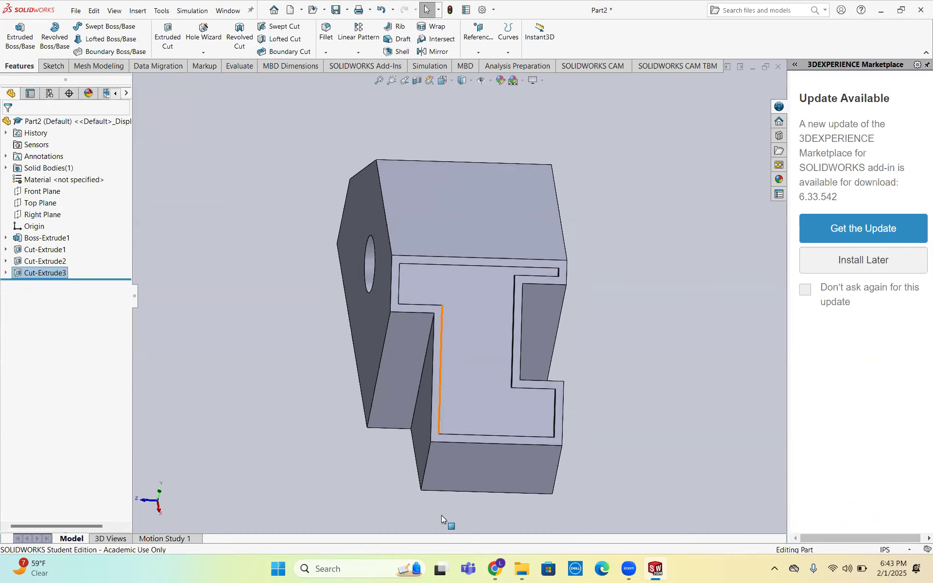
Step: Check the model against the Part 1 drawing slide in the browser and return to Part2 in SOLIDWORKS
mouse_move(493, 569)
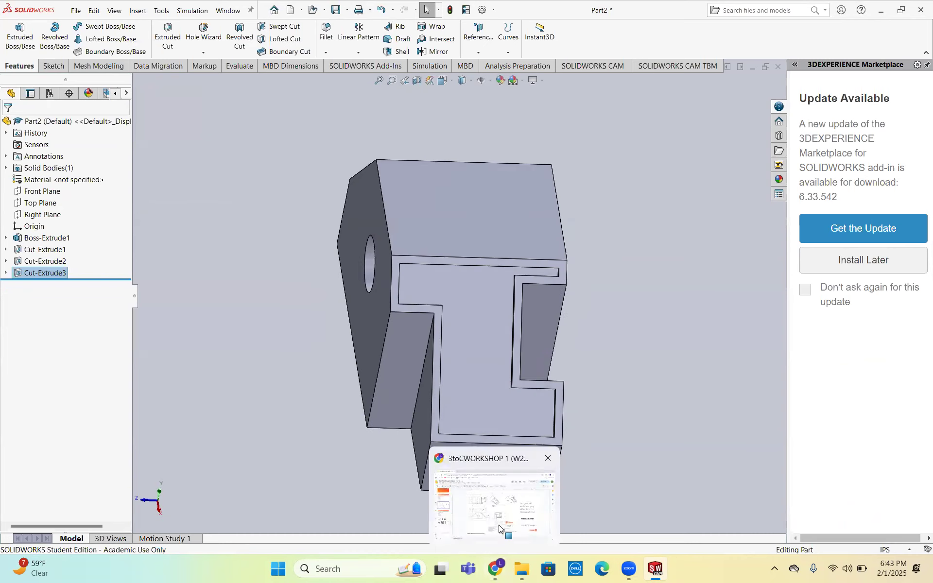
click(505, 490)
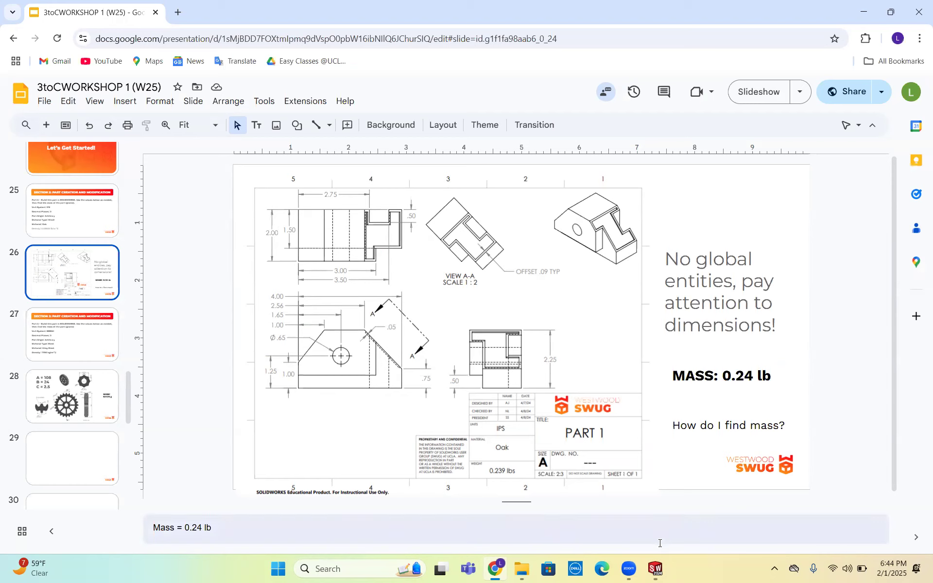
mouse_move(657, 569)
click(687, 525)
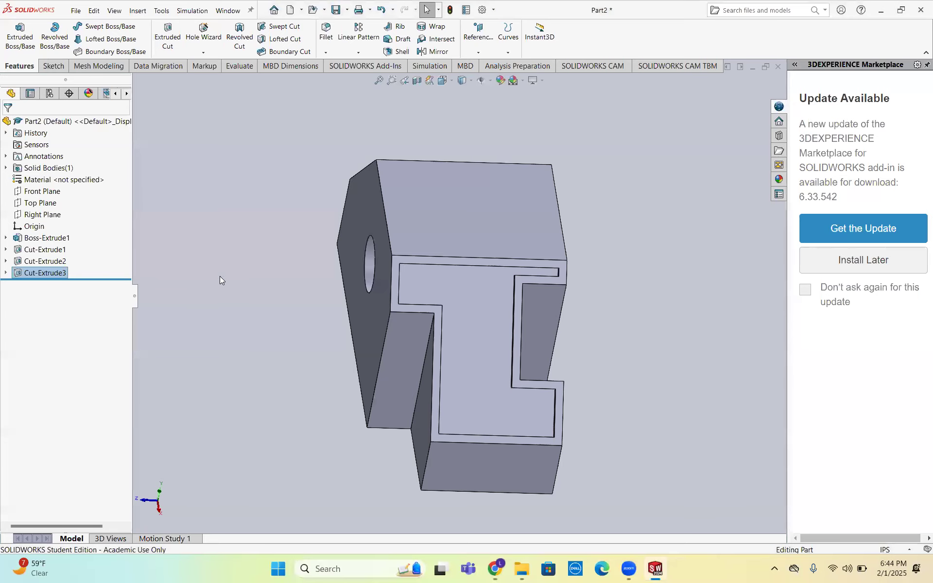
Step: Start a sketch on the recessed end face of the side cutout and draw a center rectangle about 0.48 by 0.64 in at its lower end
middle_drag(268, 265, 258, 248)
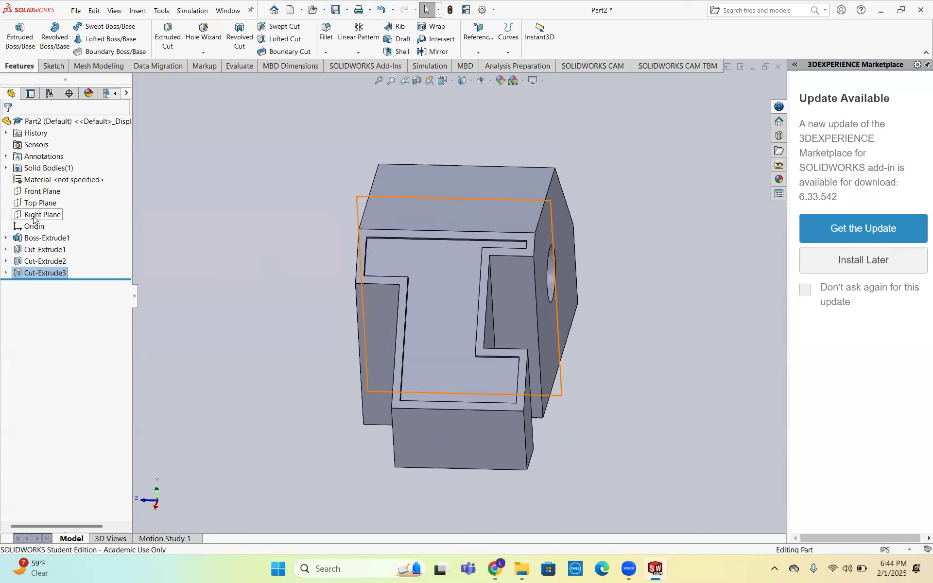
middle_drag(281, 344, 282, 336)
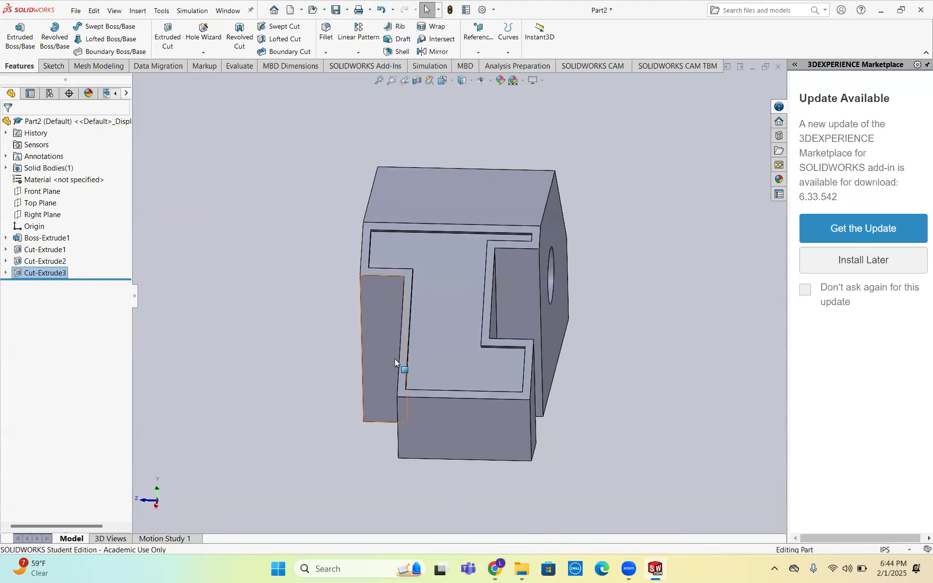
click(370, 350)
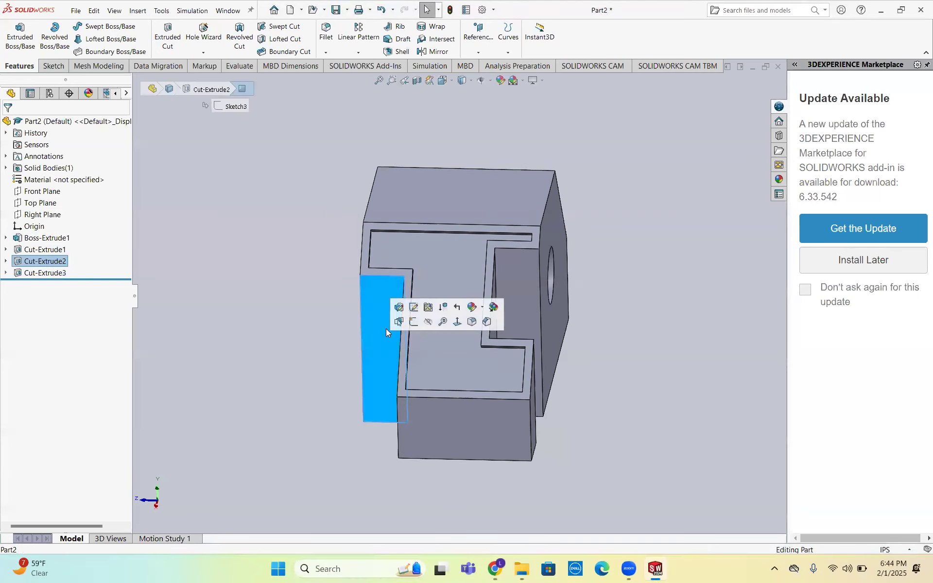
click(415, 322)
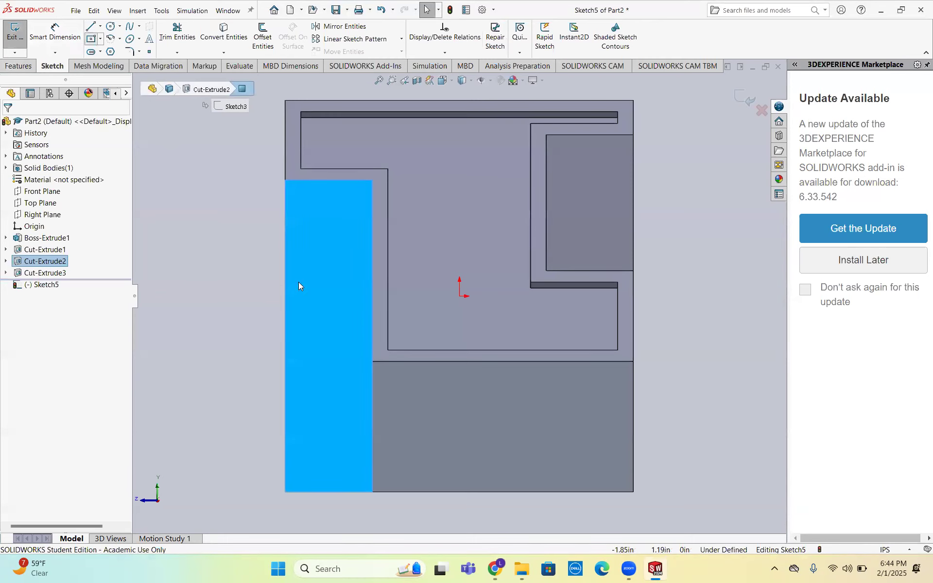
click(327, 436)
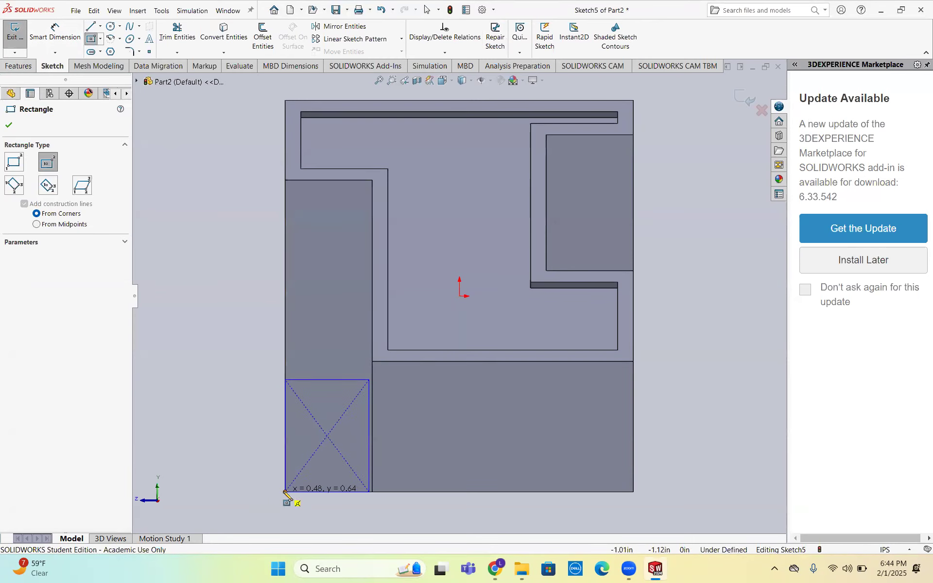
click(286, 493)
key(Escape)
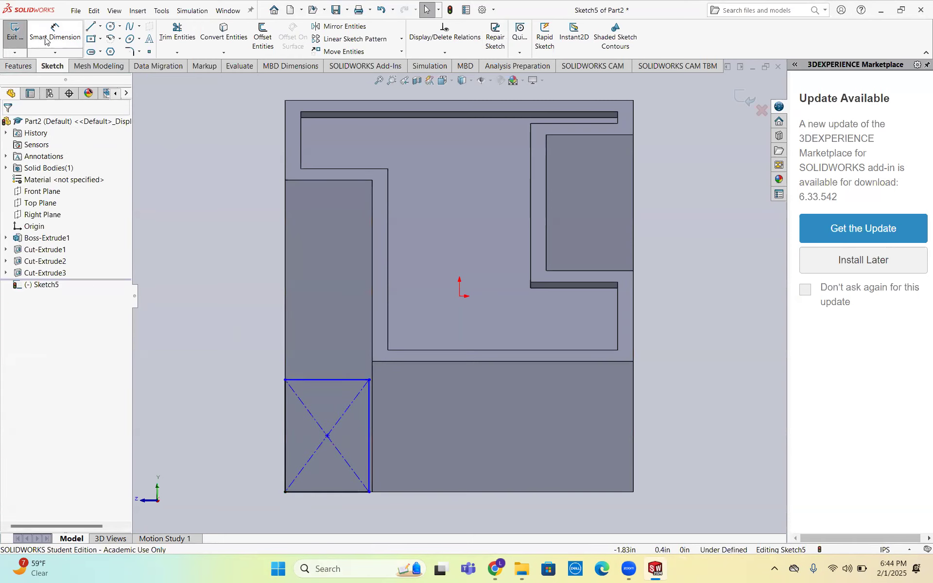
Step: Make the rectangle's inner vertical side collinear with the adjacent vertical edge of the cutout face
middle_drag(335, 224, 347, 222)
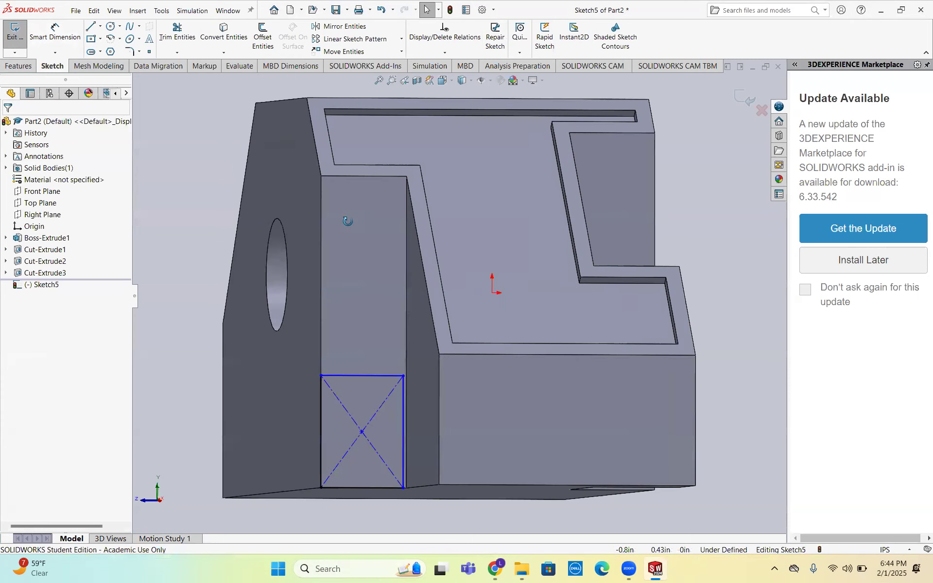
click(404, 420)
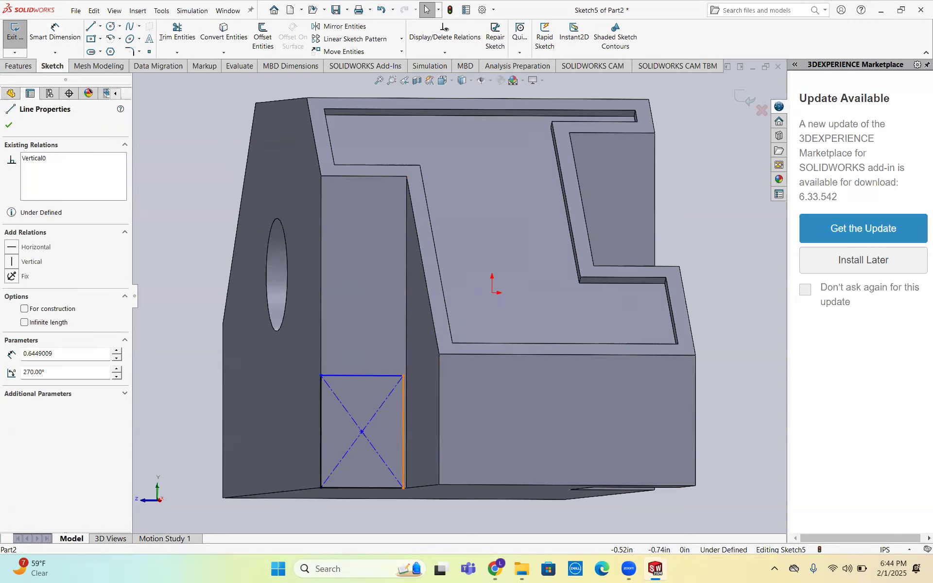
ctrl+click(404, 355)
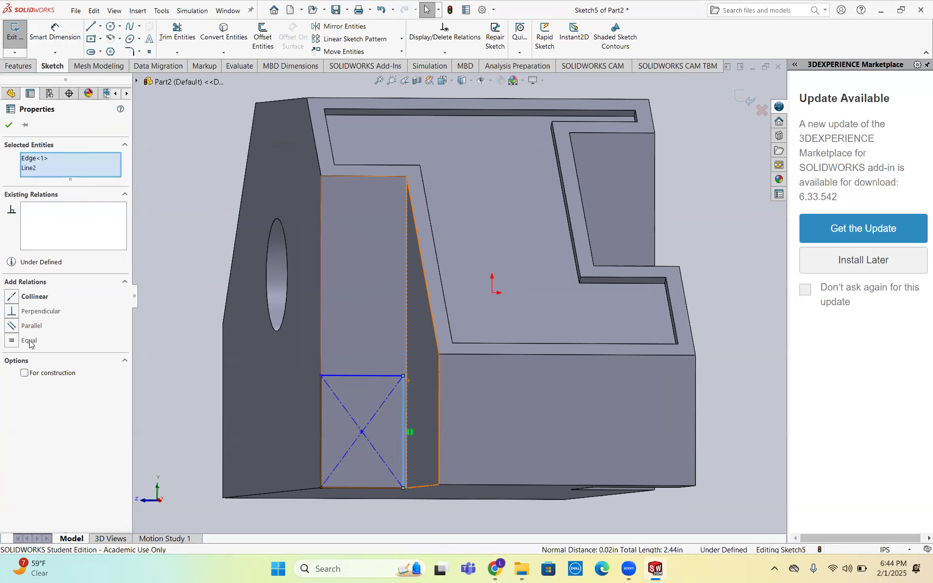
click(13, 297)
click(159, 329)
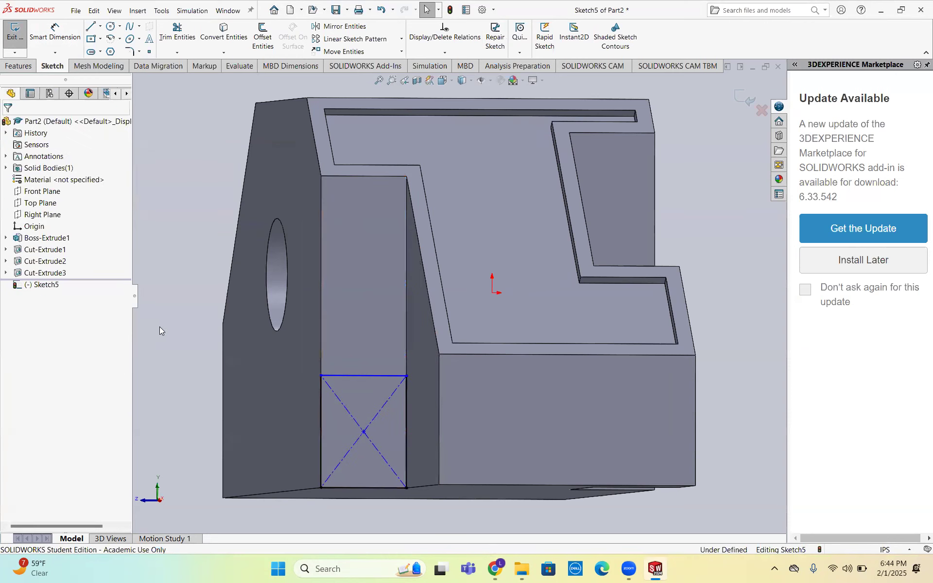
Step: Dimension the rectangle's vertical side and set its height to 0.5 in
middle_drag(407, 448, 394, 462)
click(395, 462)
click(54, 34)
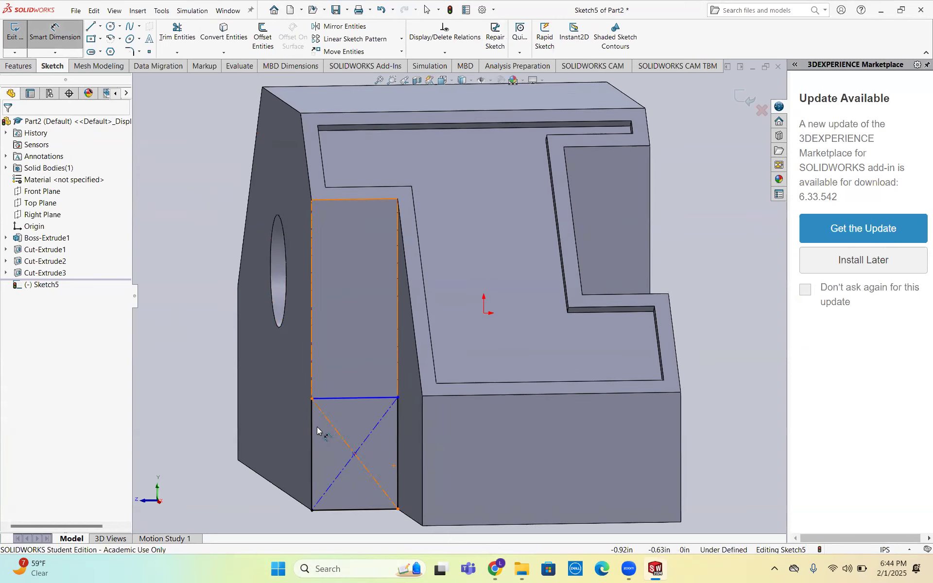
click(264, 436)
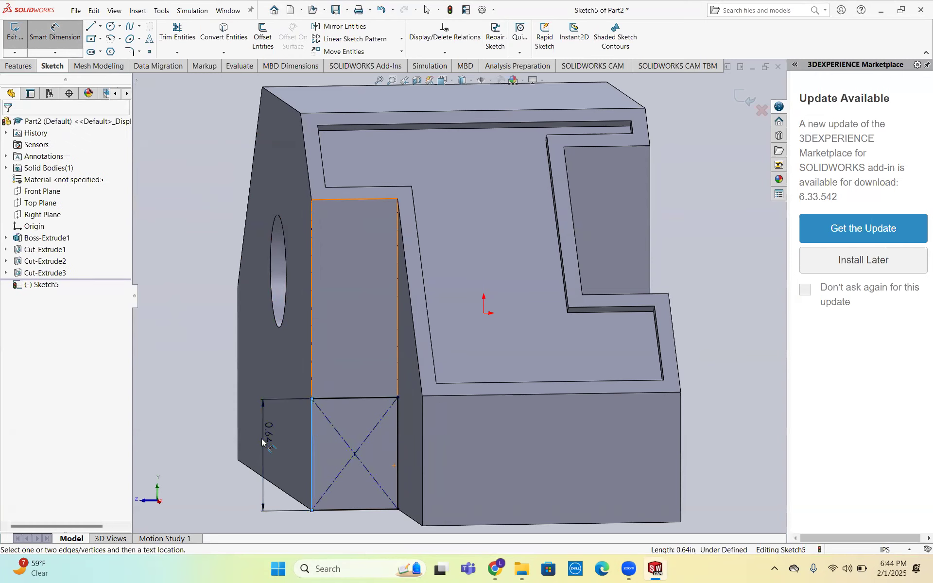
click(261, 441)
text(0.5)
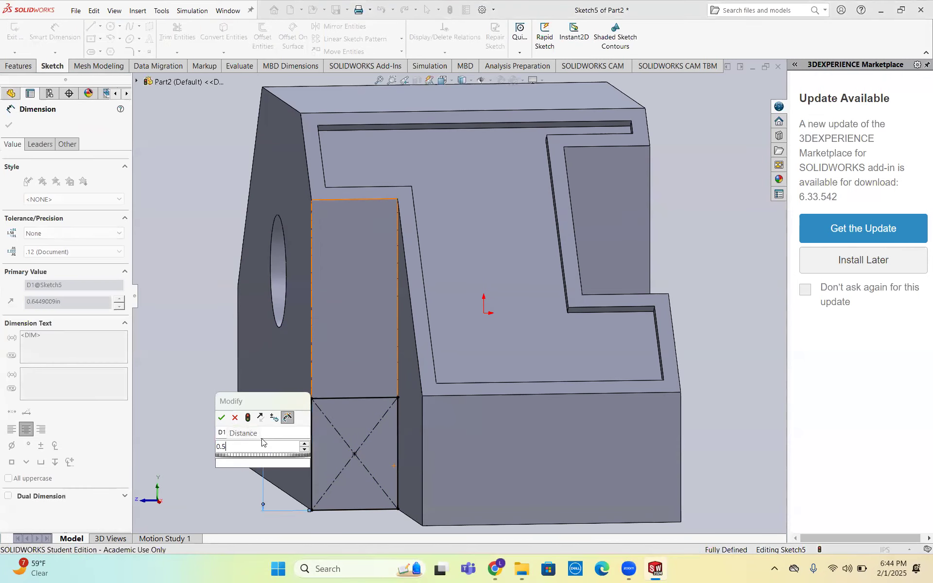
key(Return)
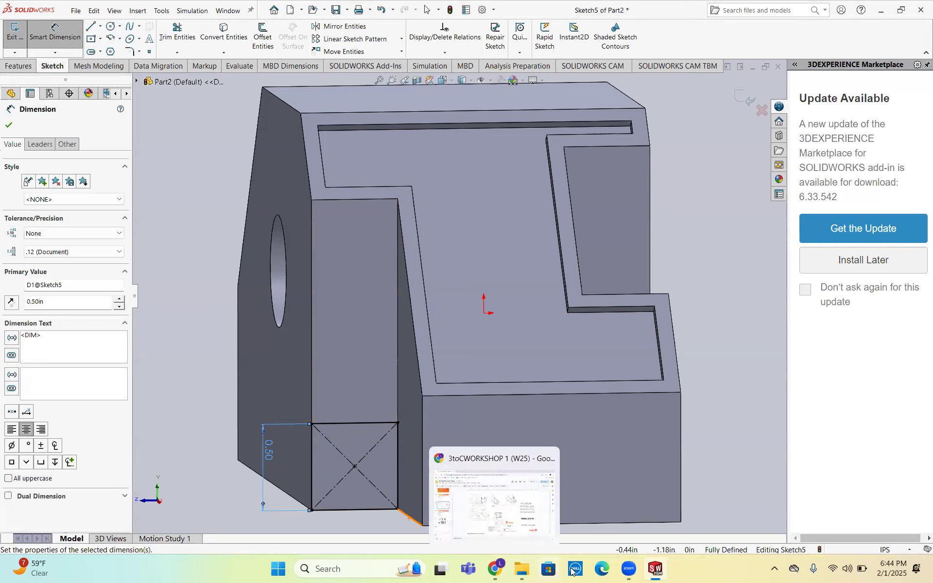
Step: Check the lower cutout's dimensions on the Part 1 drawing slide in the browser and return to SOLIDWORKS
click(495, 569)
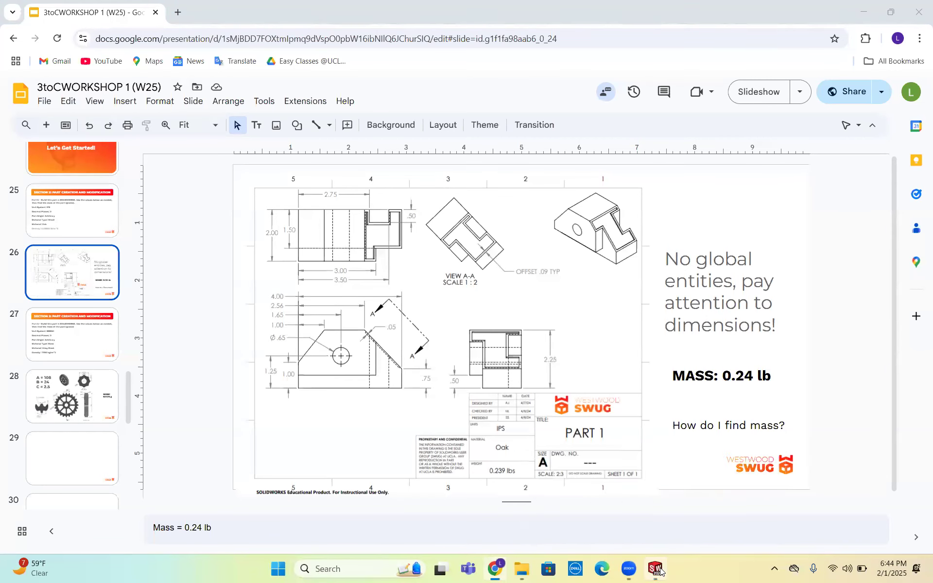
mouse_move(659, 570)
click(724, 517)
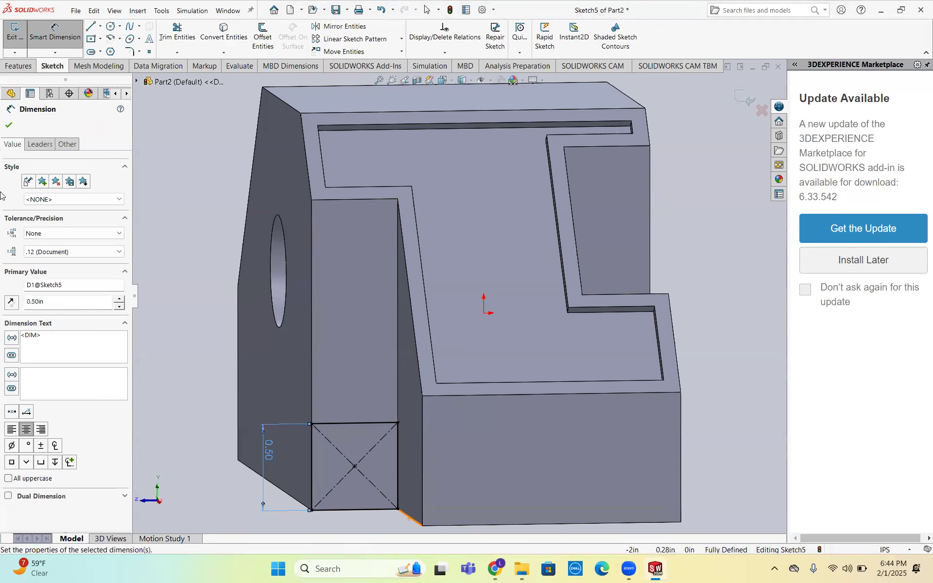
Step: Cut the rectangle through the lower side of the block with an Extruded Cut, Up To Surface, ending at the opposite vertical end face
click(9, 125)
click(18, 65)
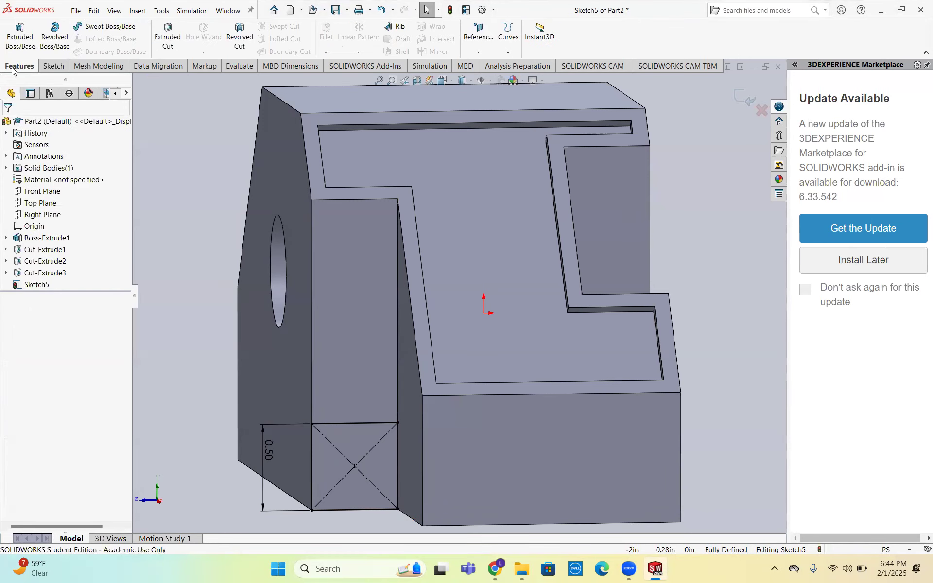
click(168, 37)
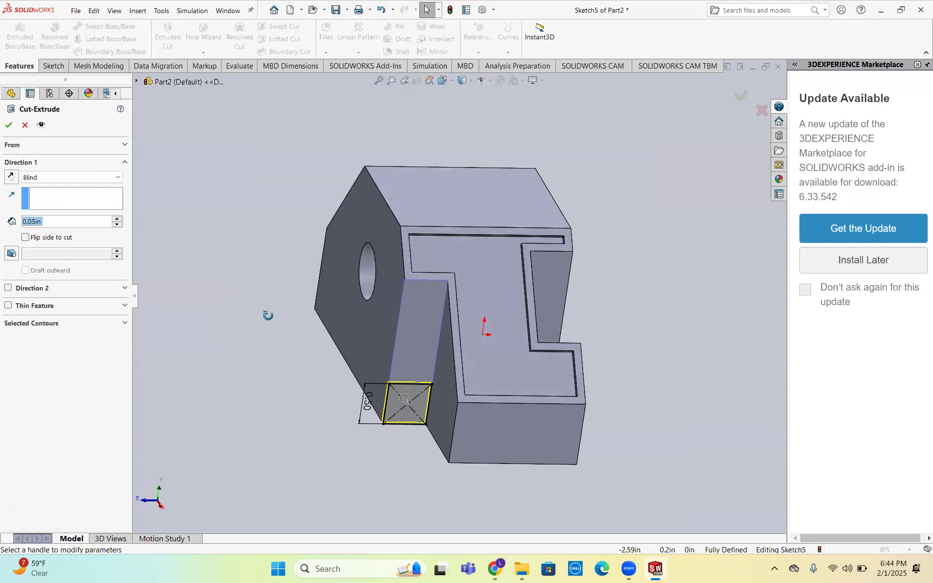
click(72, 177)
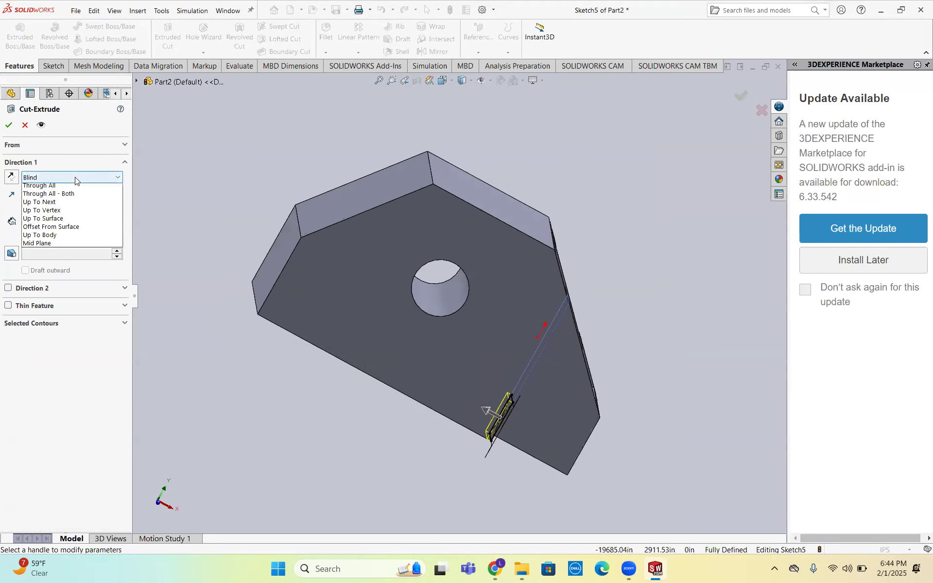
click(46, 229)
click(272, 265)
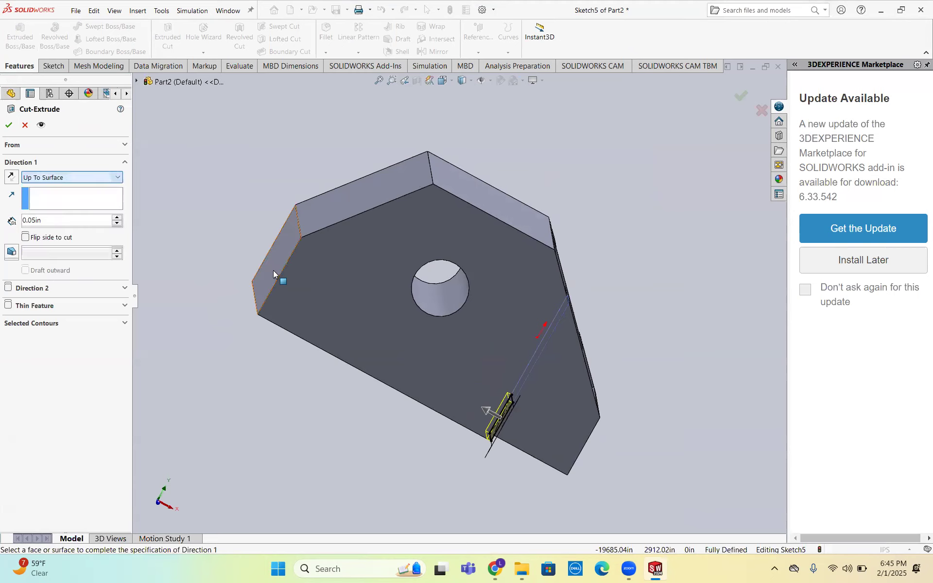
click(7, 125)
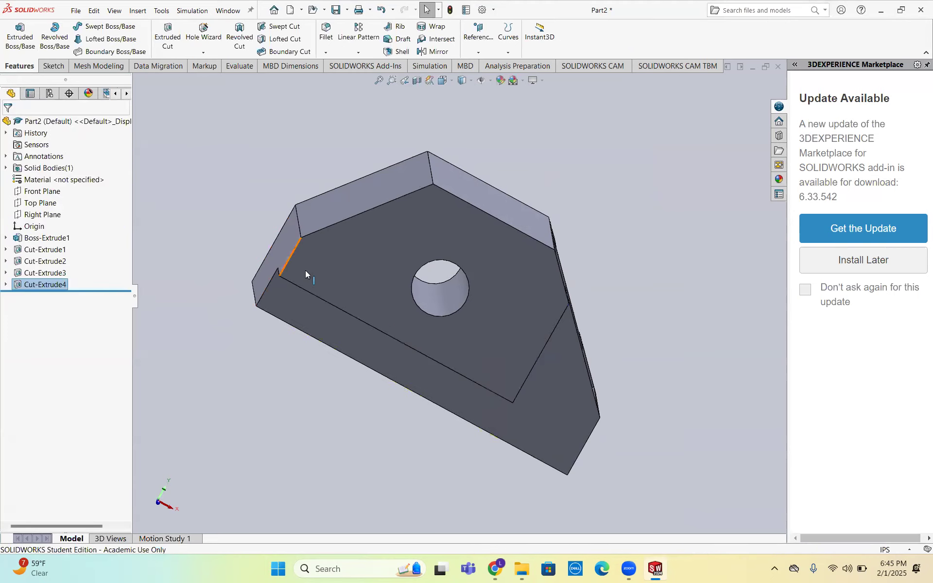
Step: Look up the required material on the Section 2 Part A slide in the browser and return to SOLIDWORKS
mouse_move(491, 573)
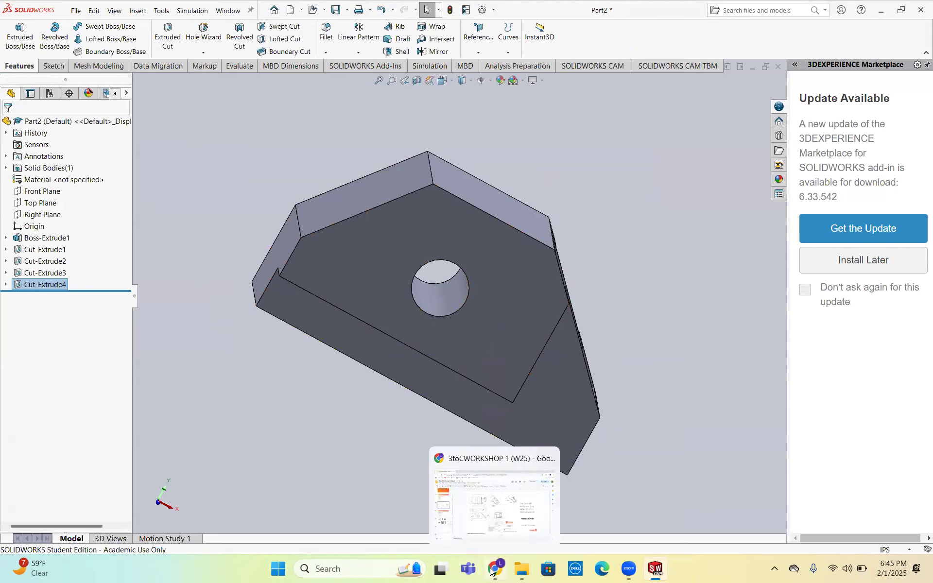
click(493, 527)
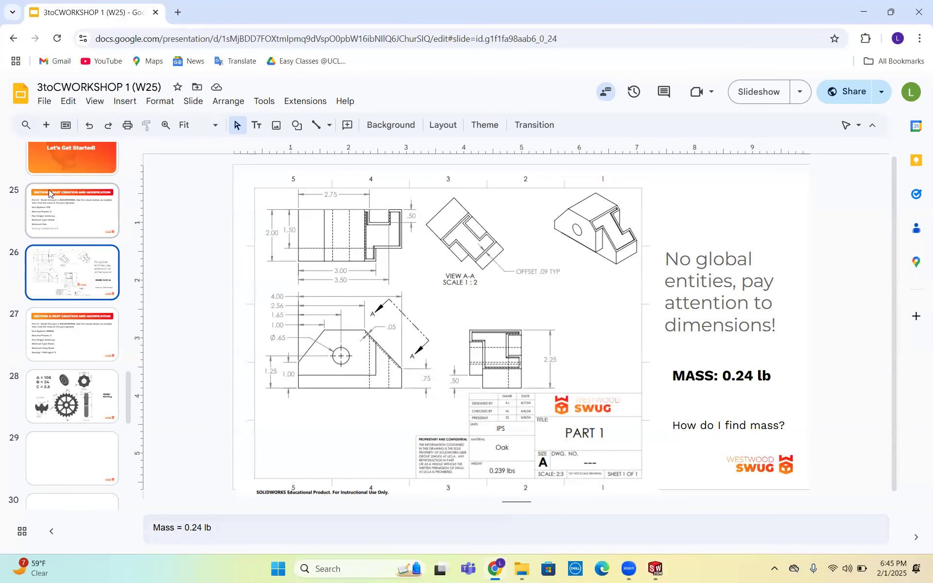
click(57, 205)
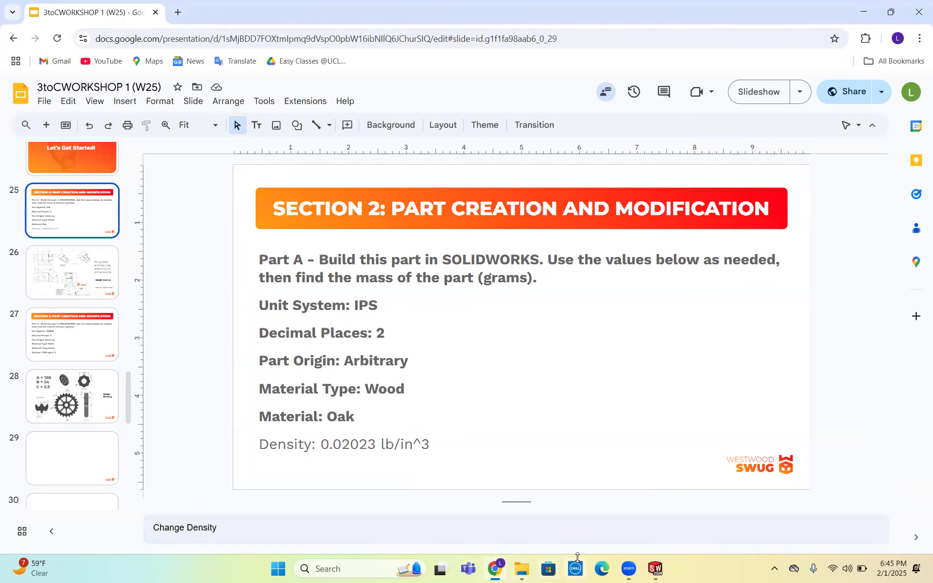
mouse_move(655, 569)
click(676, 514)
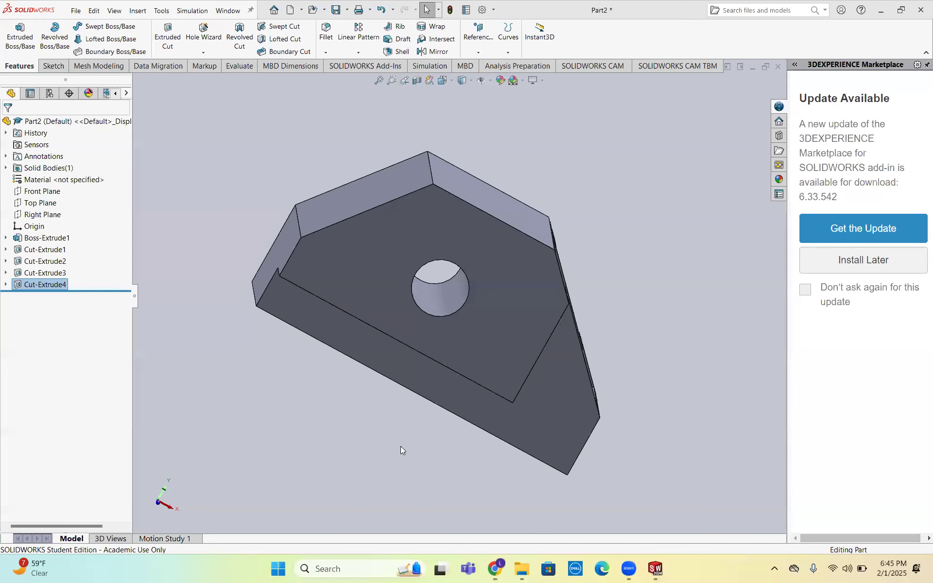
Step: Assign the Oak material from the Woods category to the part
right_click(29, 183)
click(57, 192)
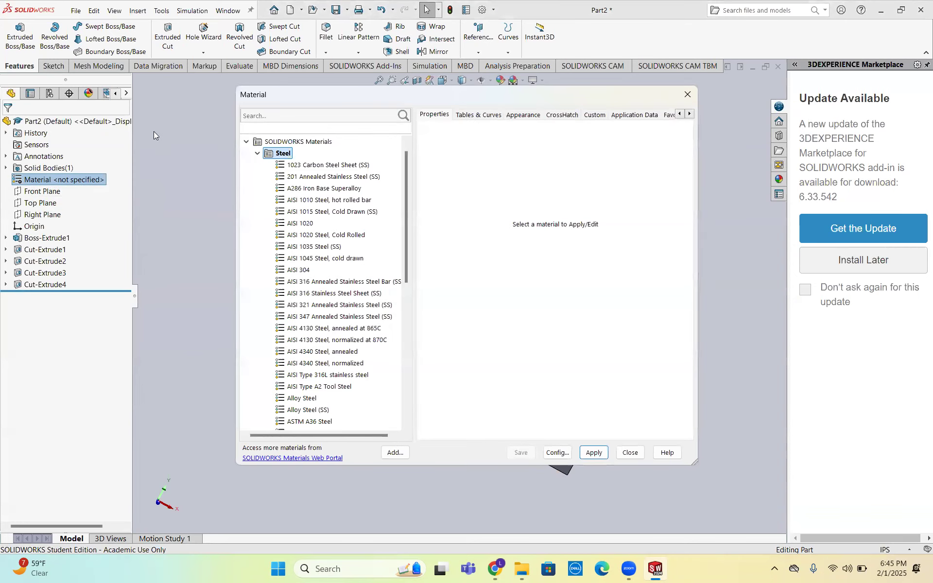
click(256, 115)
text(oak)
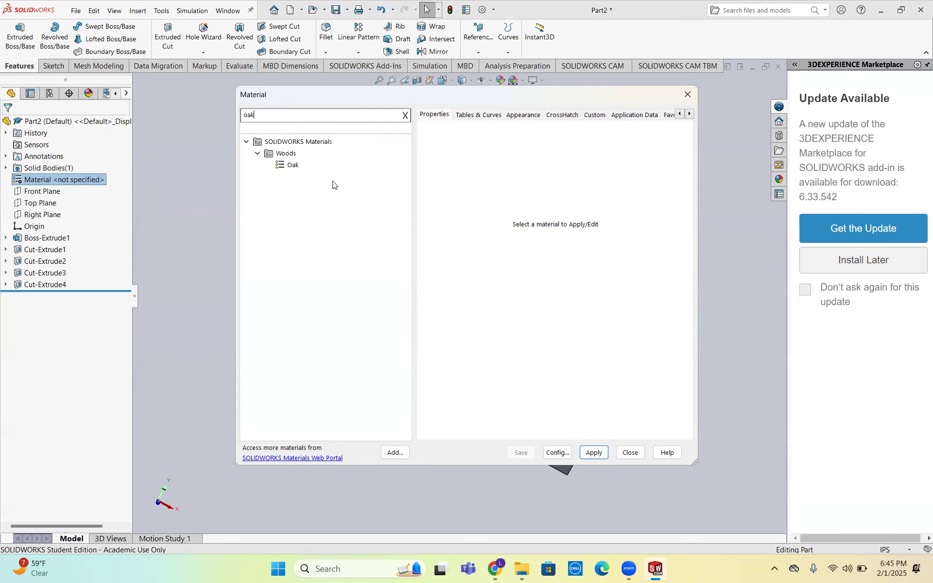
click(286, 167)
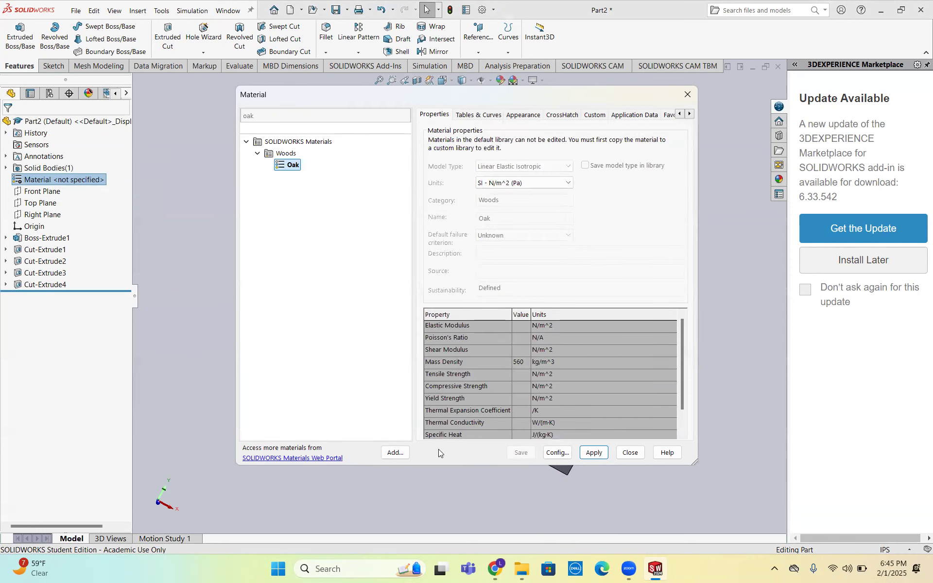
click(594, 453)
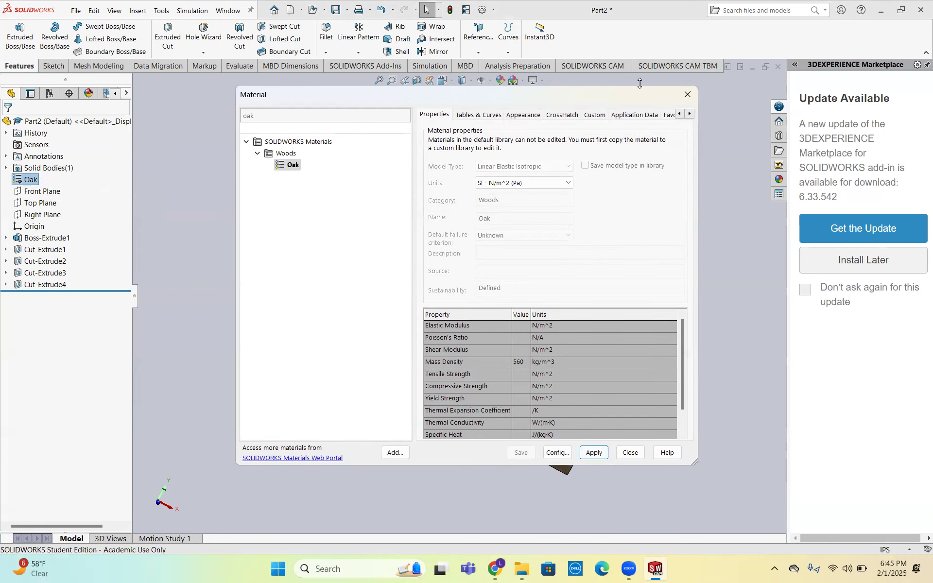
click(687, 94)
Step: Evaluate the finished part's mass properties
middle_drag(524, 193, 481, 187)
click(239, 66)
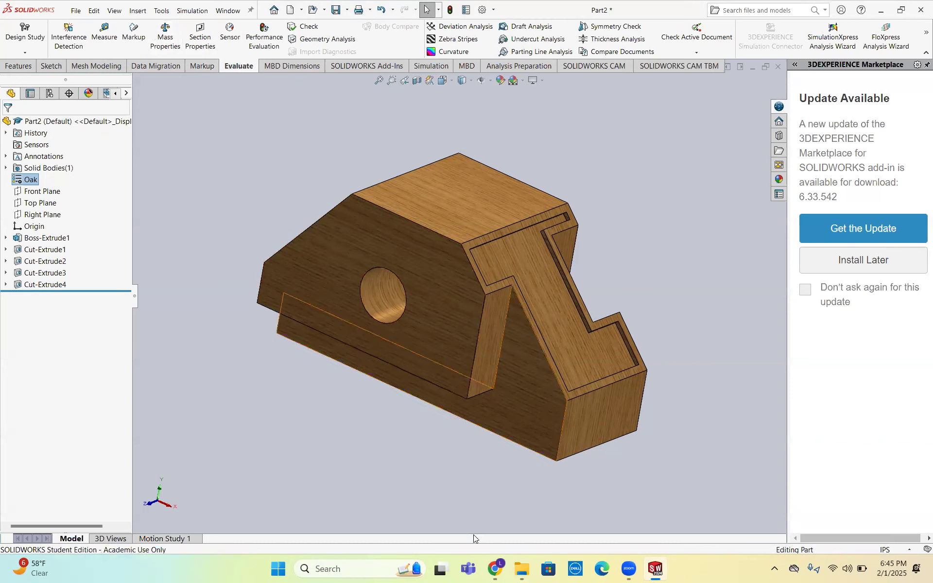
click(163, 44)
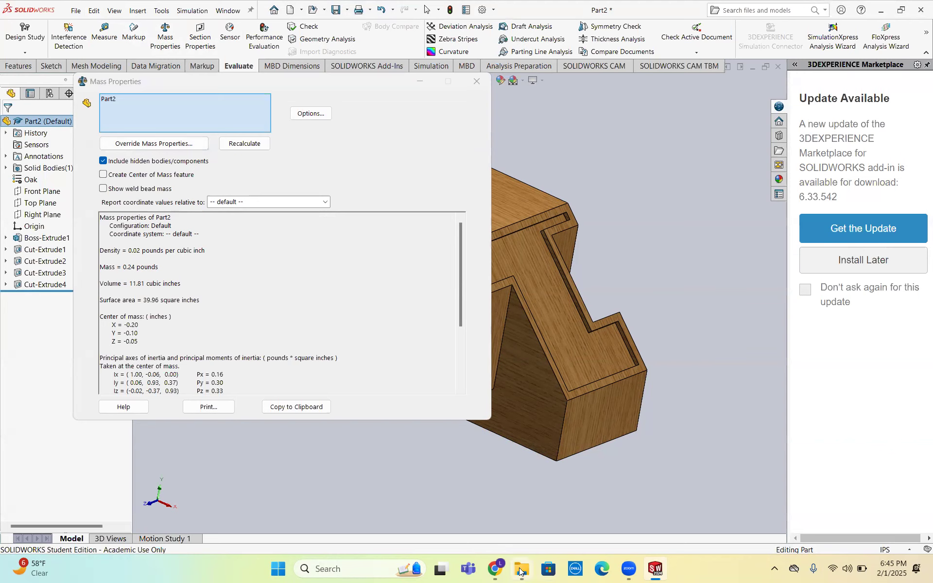
Step: Compare the mass and density with the Part 1 drawing and Part A specification slides in the browser, and return to SOLIDWORKS
click(485, 571)
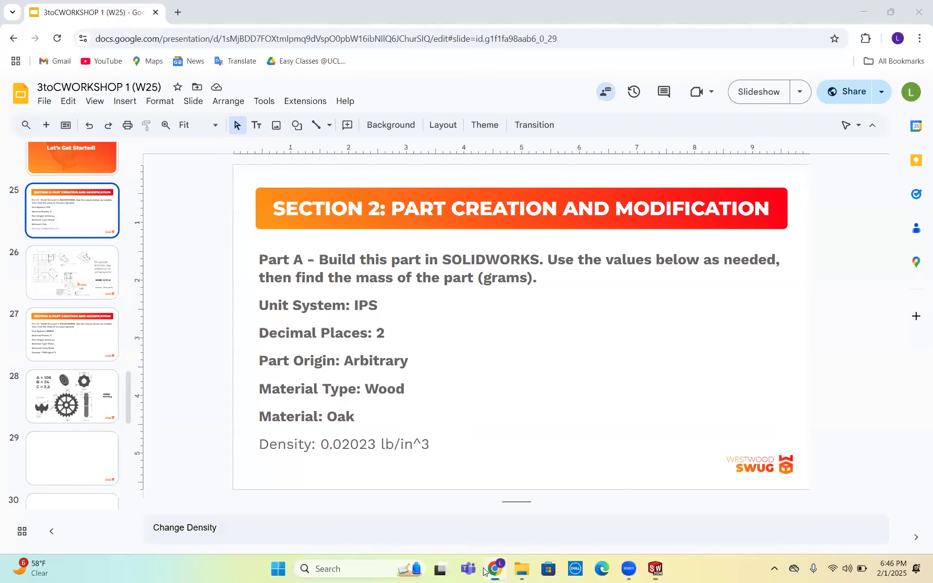
click(68, 287)
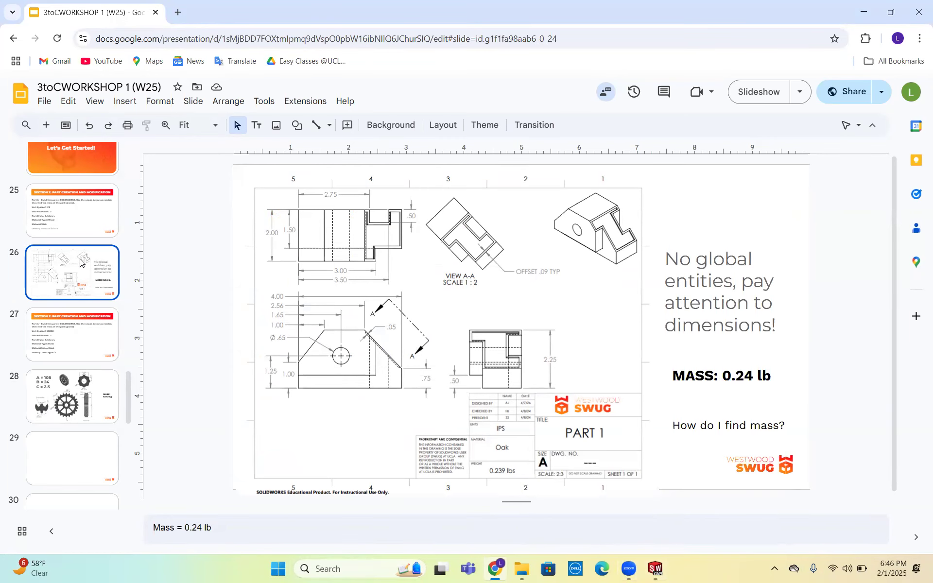
click(59, 222)
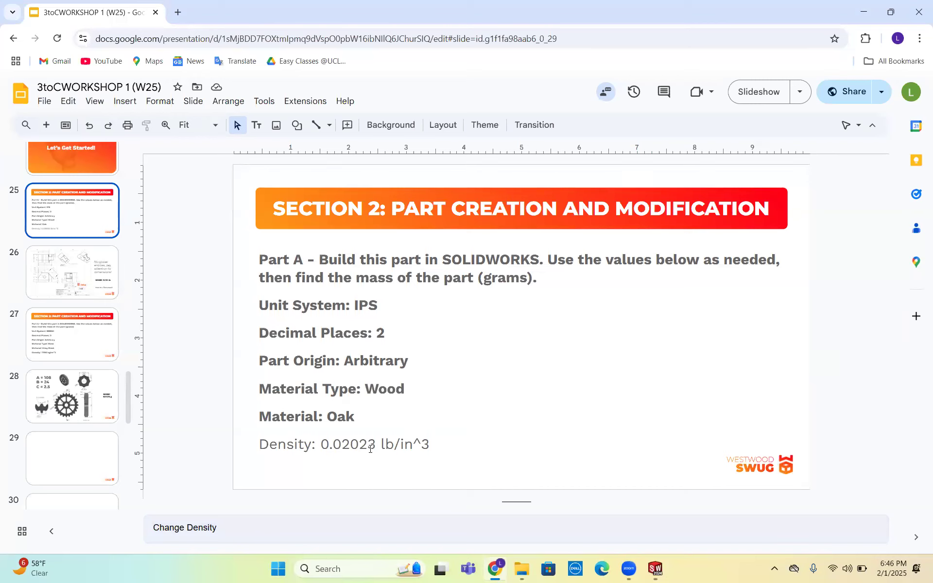
mouse_move(655, 569)
click(702, 516)
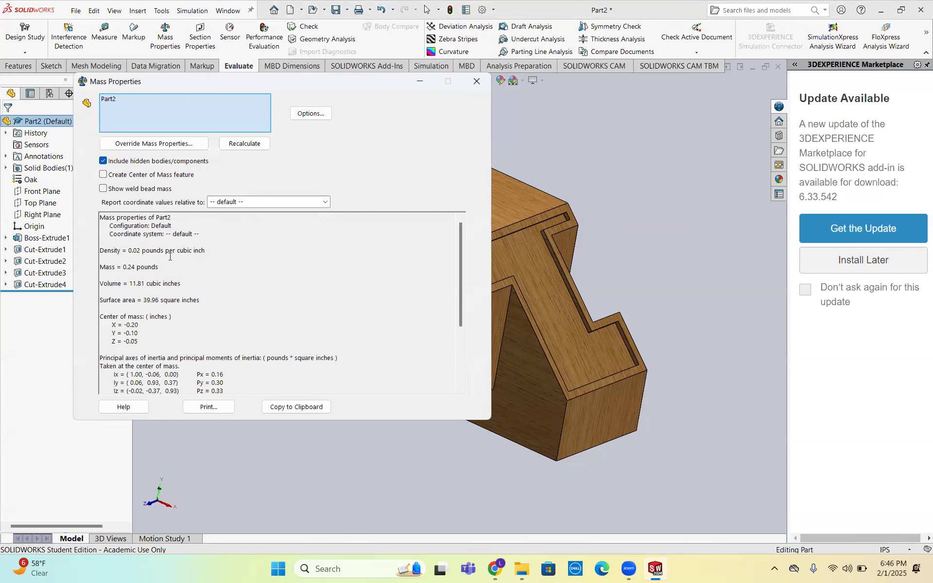
Step: Examine the custom mass and per-unit-volume unit choices in the mass property options, and close the mass properties without applying changes
click(311, 114)
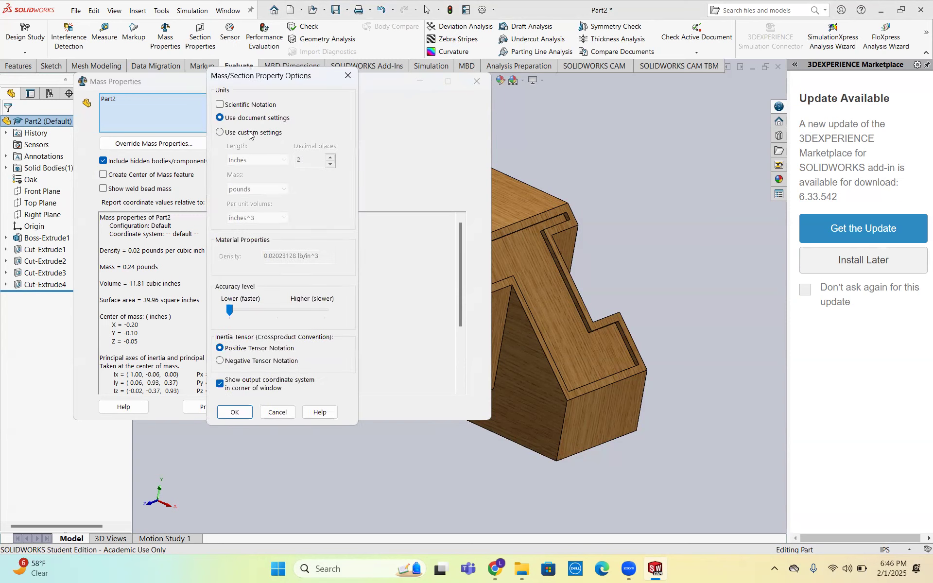
click(245, 134)
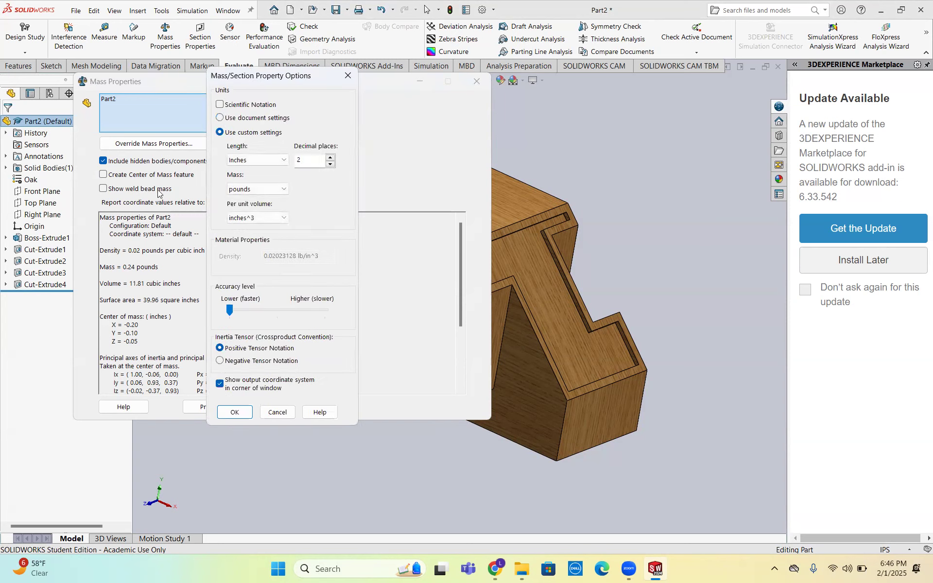
click(274, 188)
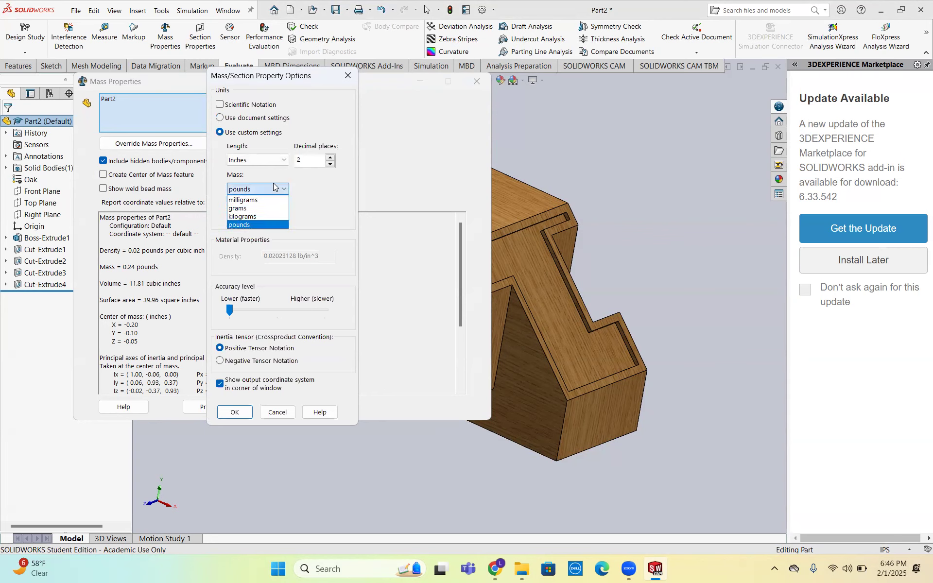
click(274, 187)
click(251, 222)
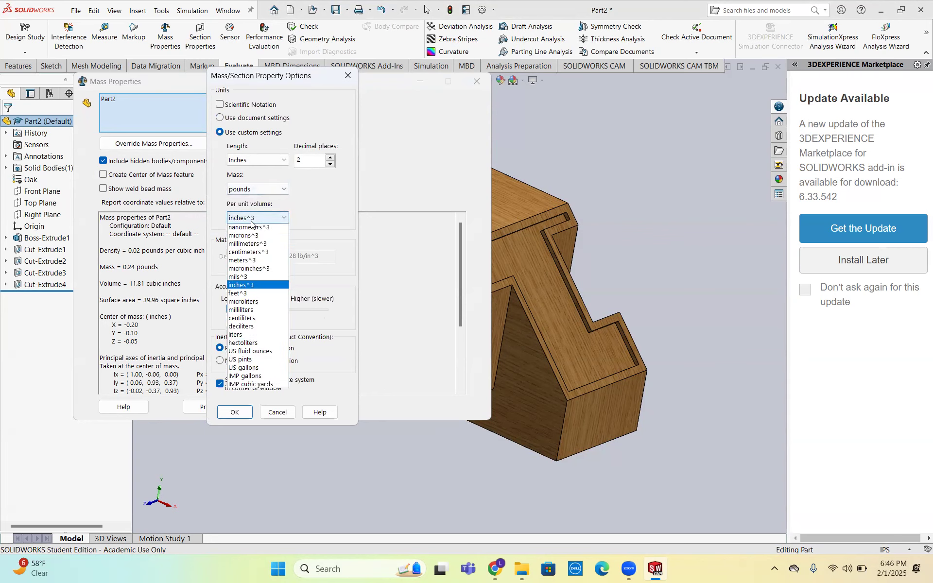
click(251, 221)
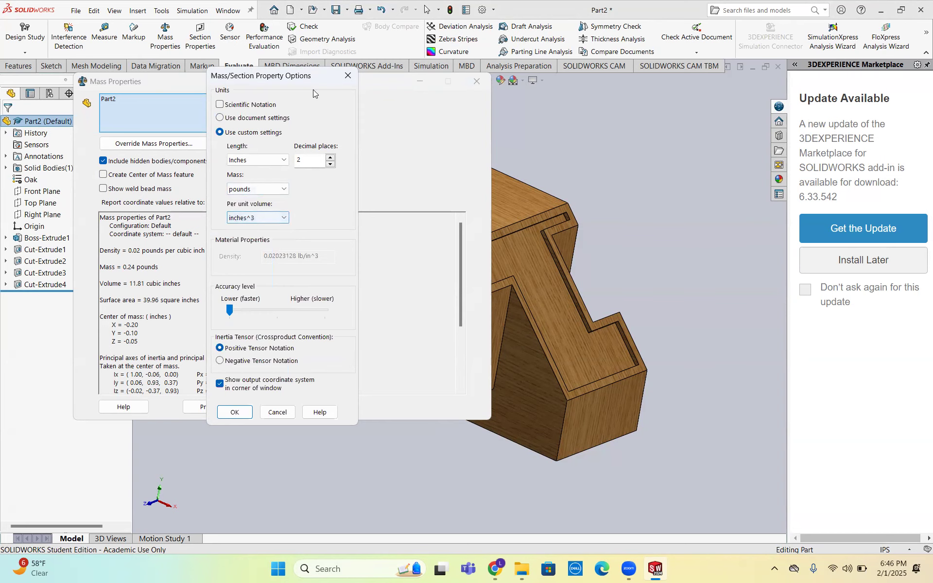
click(348, 75)
click(476, 81)
middle_drag(567, 329, 490, 279)
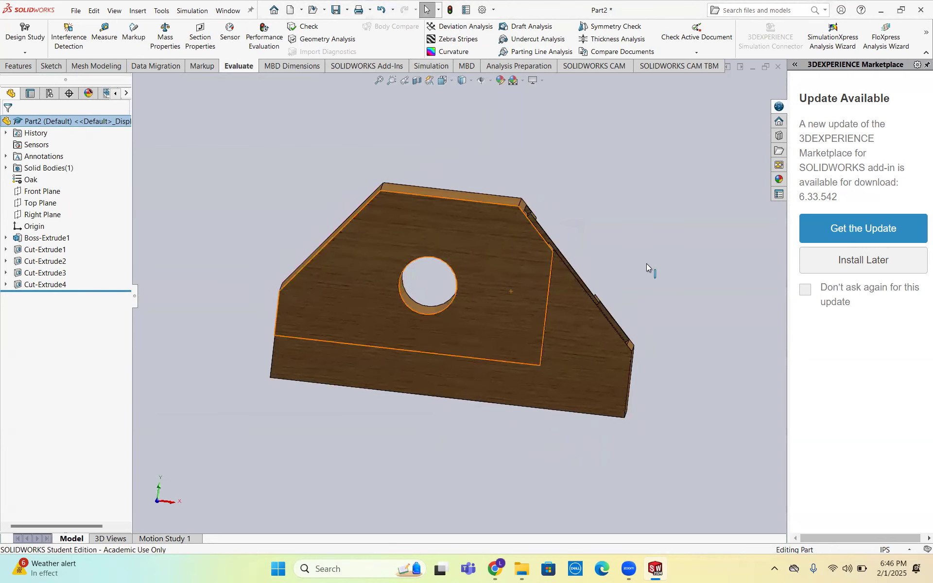